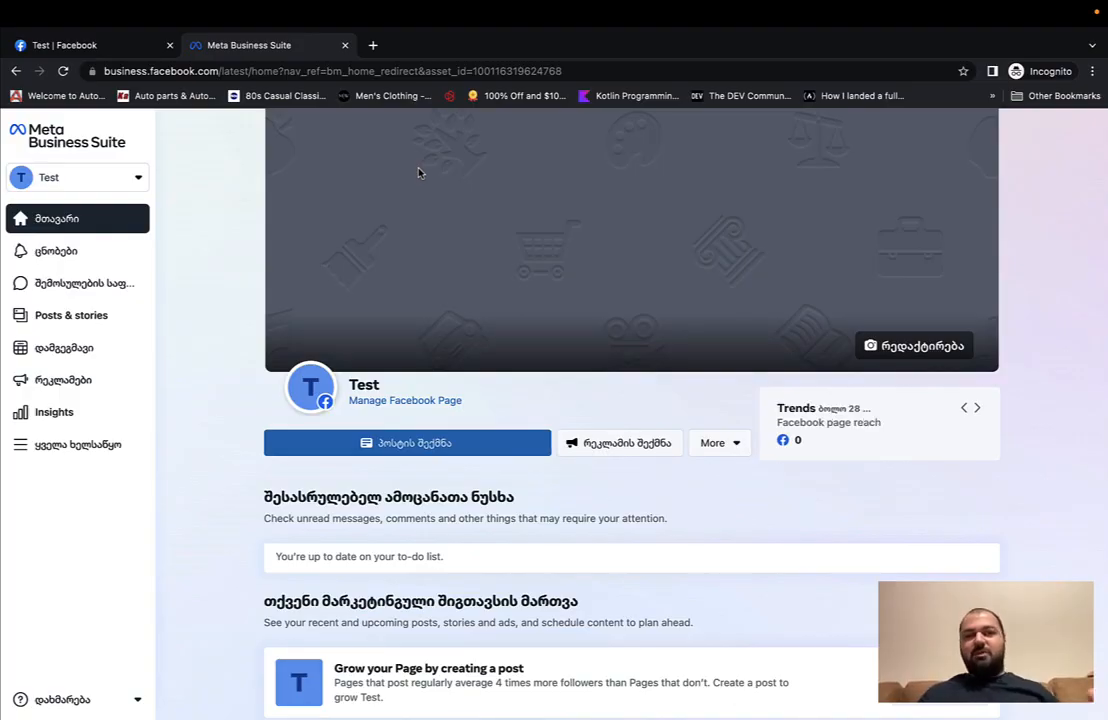
# Step: Switch to the Facebook Page view and then back to the Business Suite home page
pyautogui.click(119, 50)
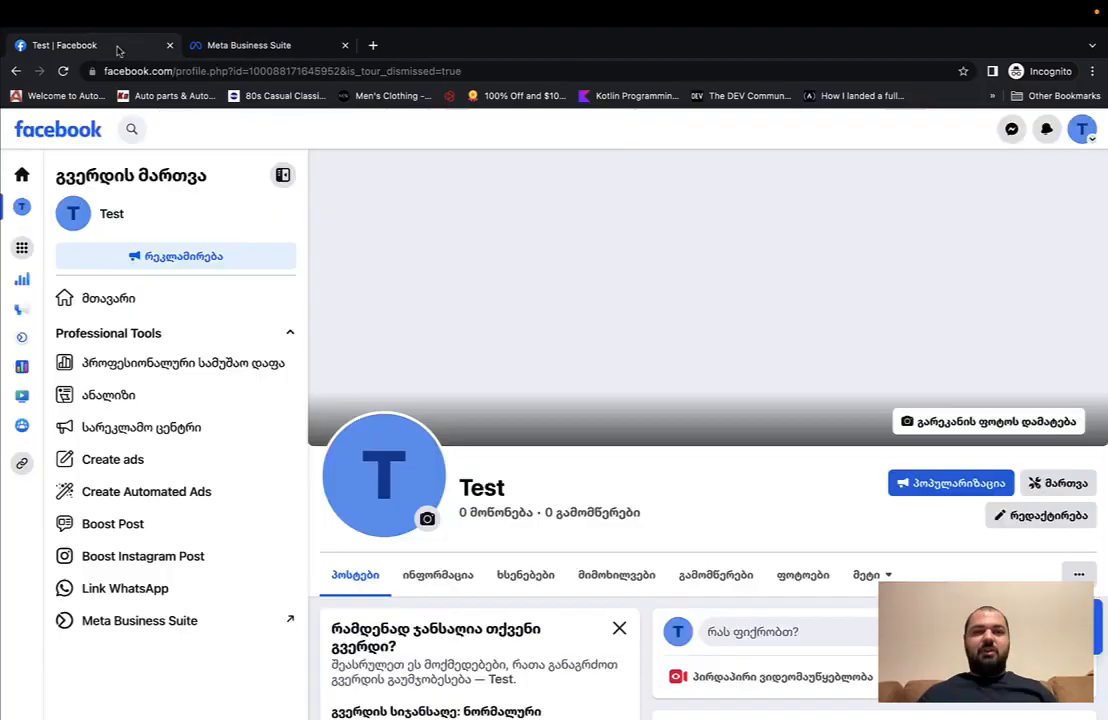
pyautogui.click(247, 47)
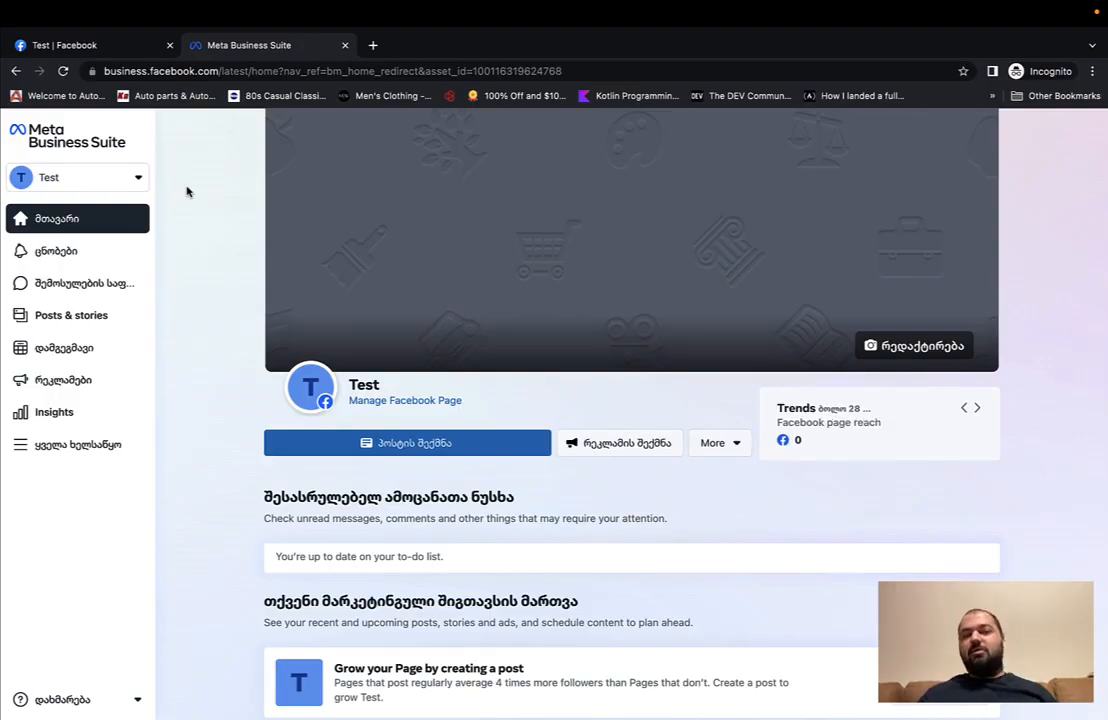
pyautogui.scroll(-2, 200, 190)
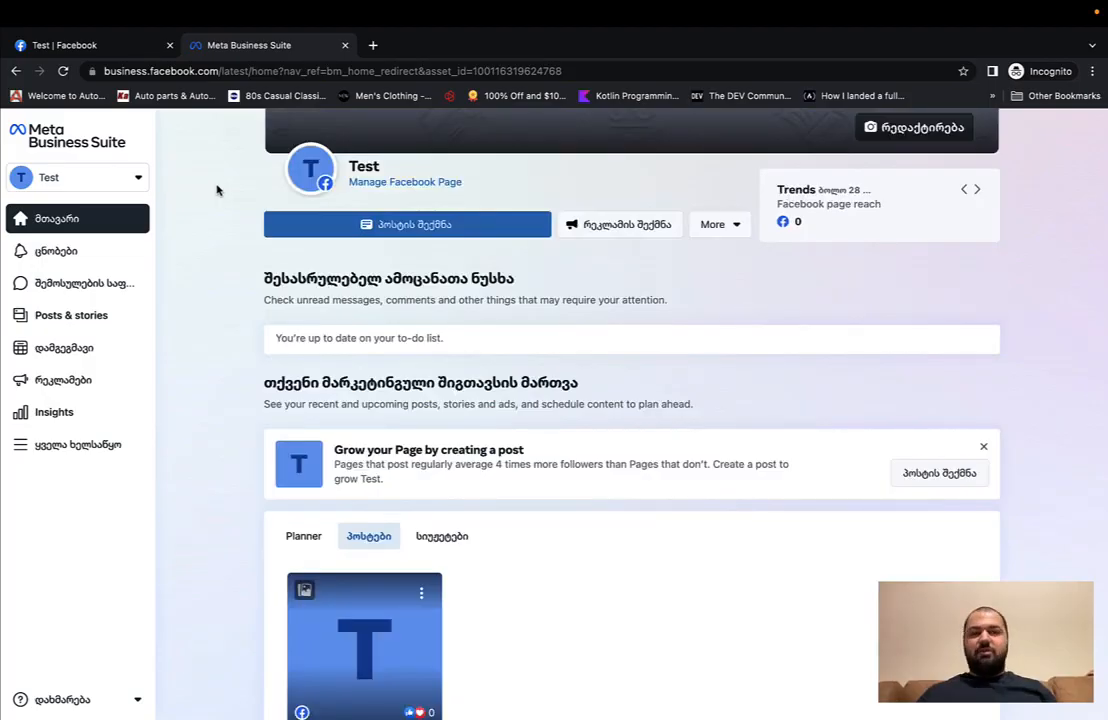
# Step: Go to business.facebook.com/overview and start a new business account in the business name field
pyautogui.click(254, 71)
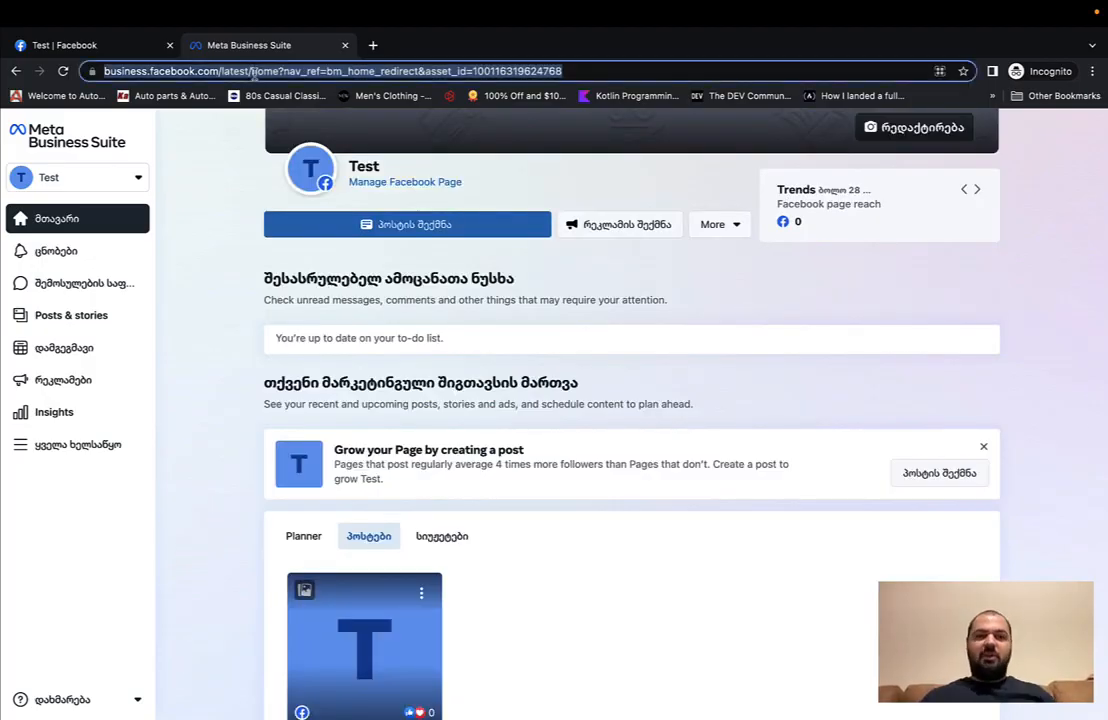
pyautogui.write('busines')
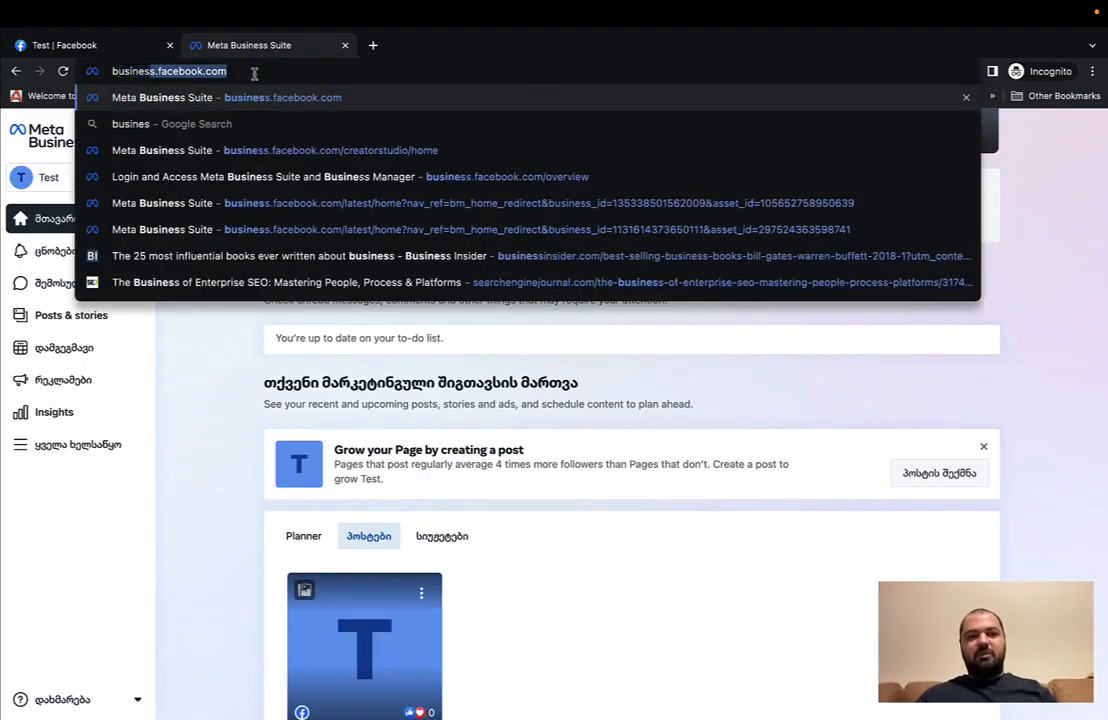
pyautogui.write('s.facebook.com/')
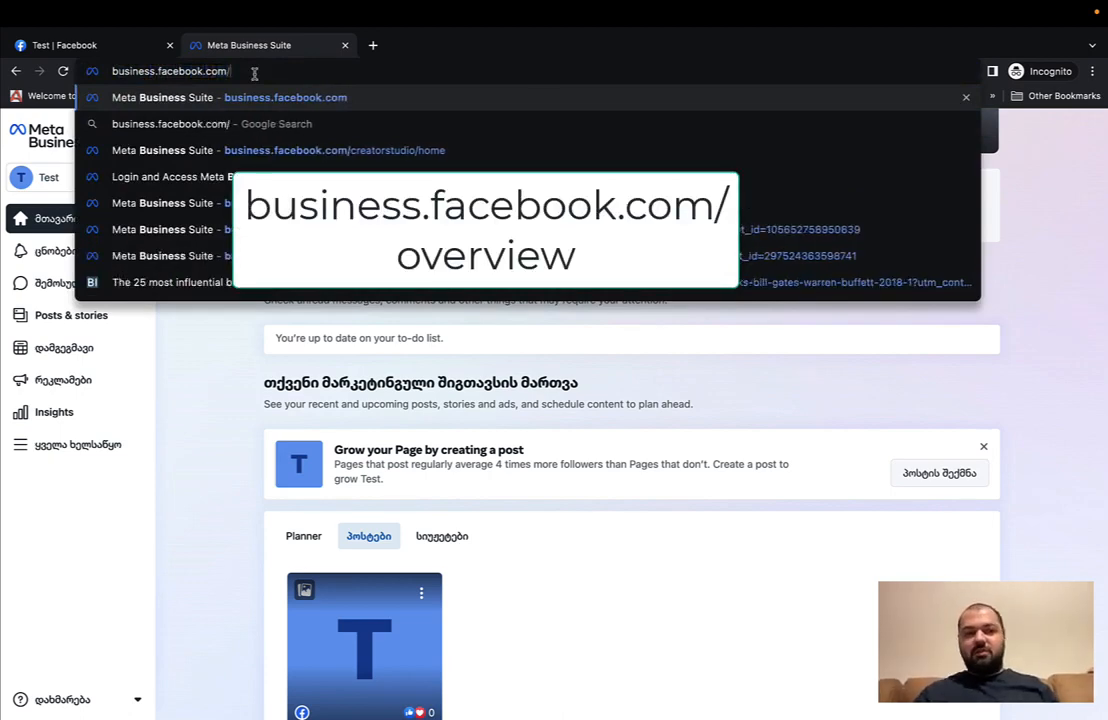
pyautogui.write('overview')
pyautogui.press('Return')
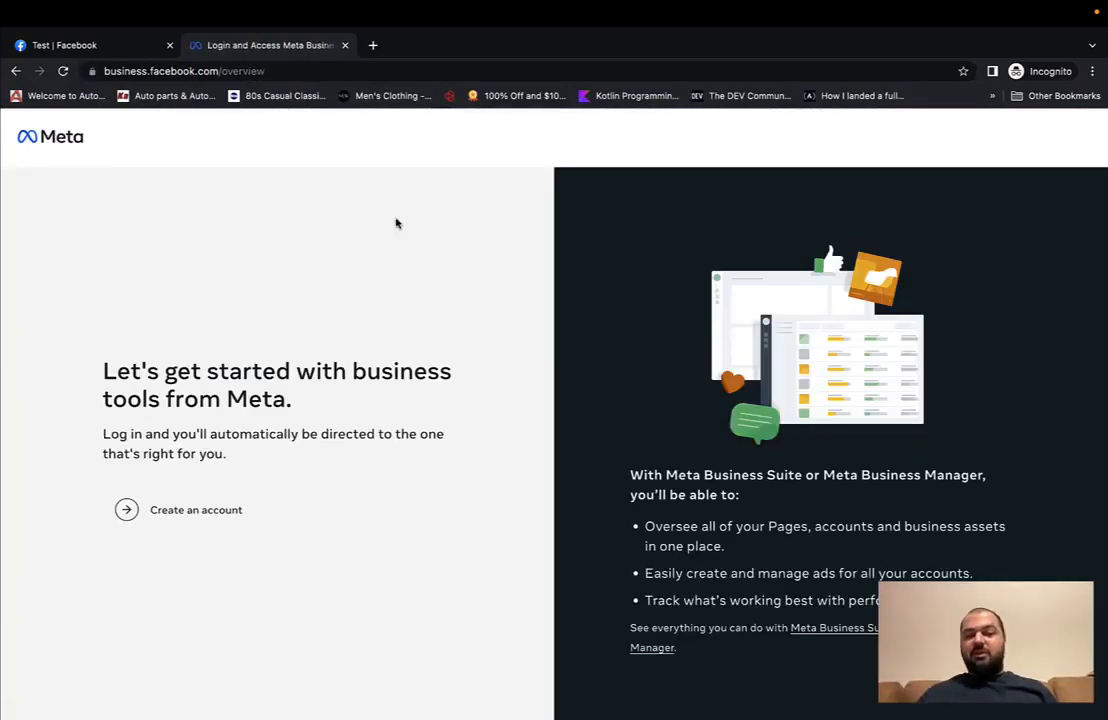
pyautogui.click(217, 504)
pyautogui.click(505, 319)
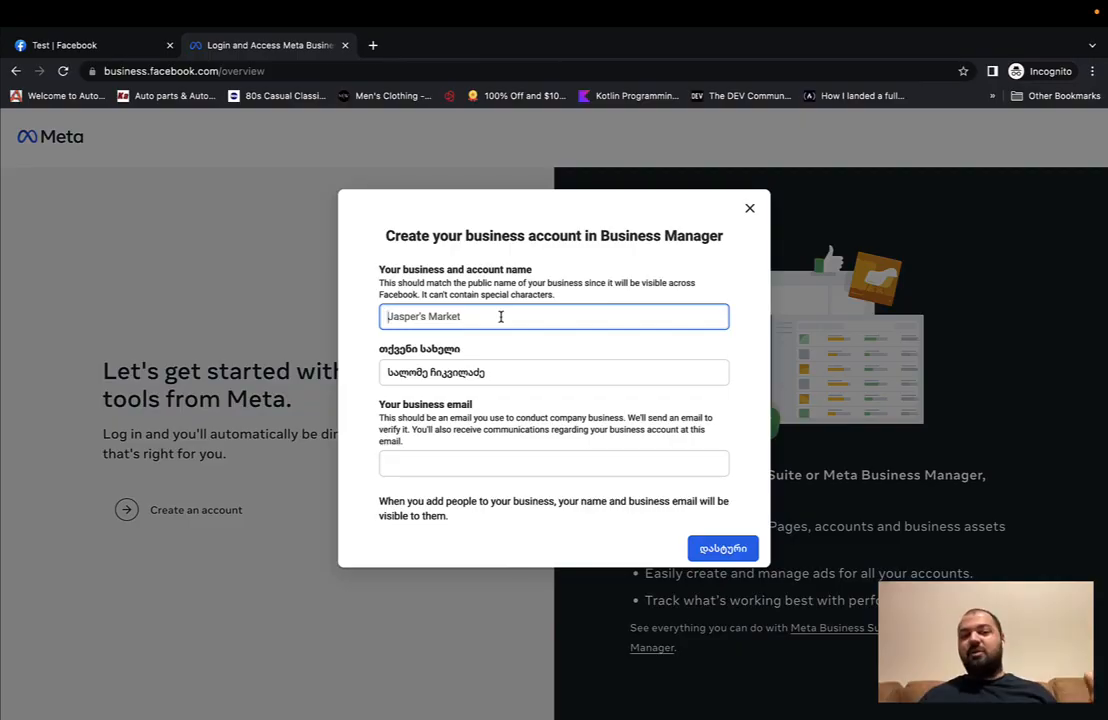
# Step: Enter 'Company' as the business name, add your name and the pasted business email, then submit
pyautogui.write('Comap')
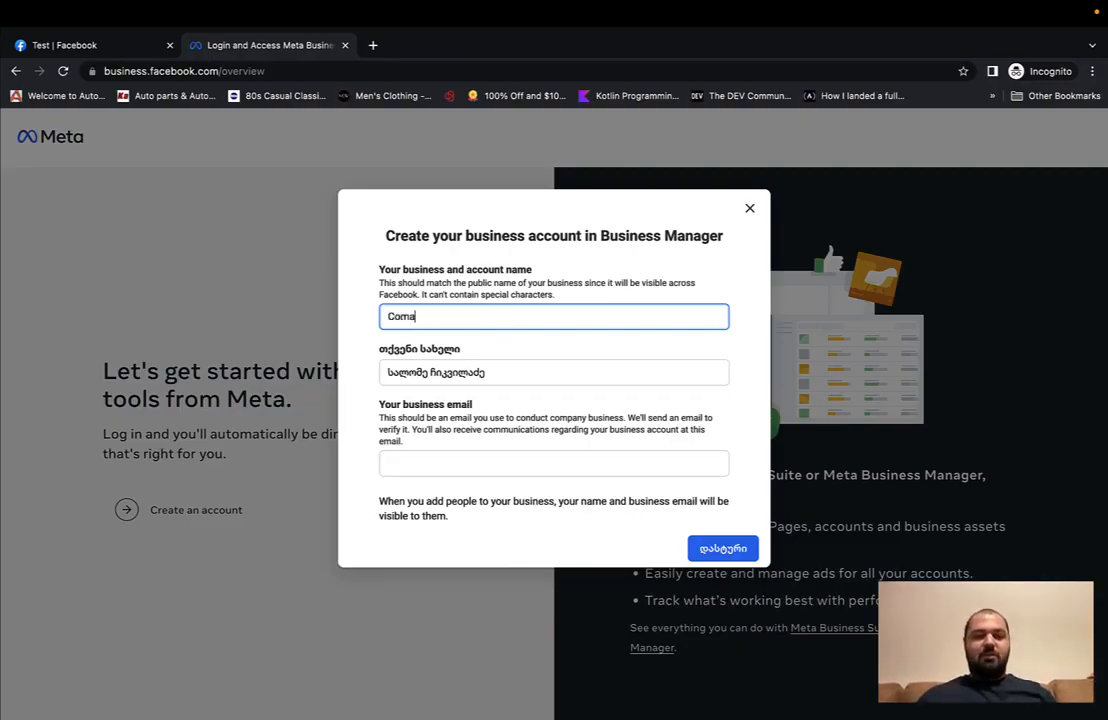
pyautogui.press('BackSpace')
pyautogui.press('BackSpace')
pyautogui.write('pany')
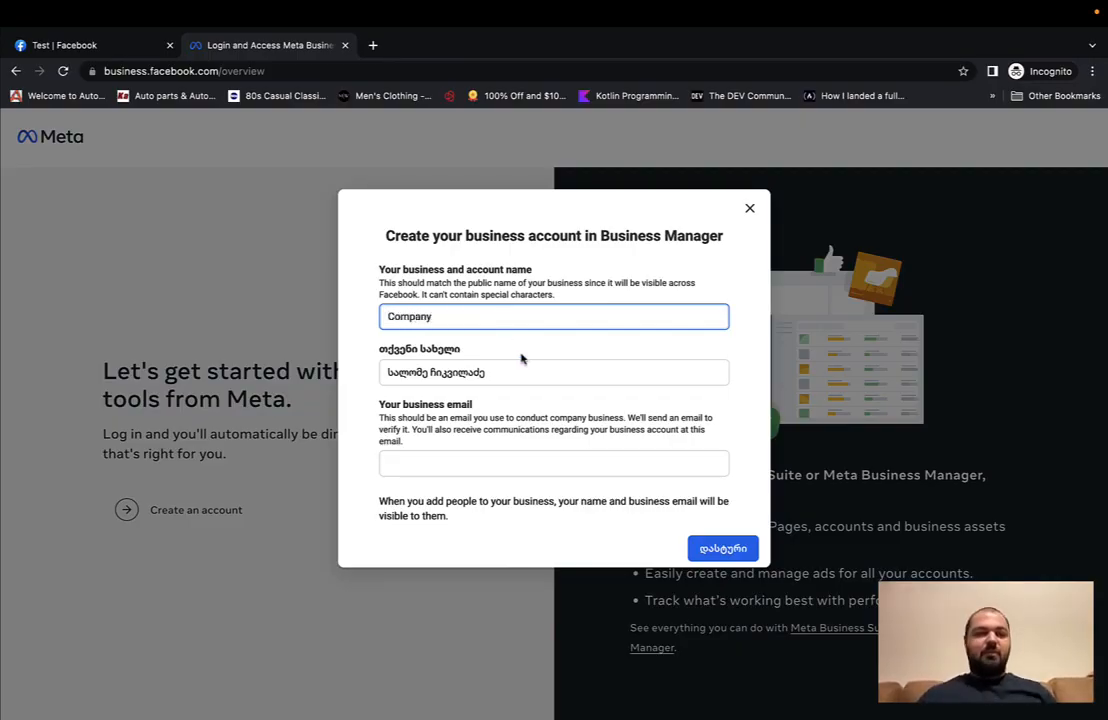
pyautogui.click(517, 370)
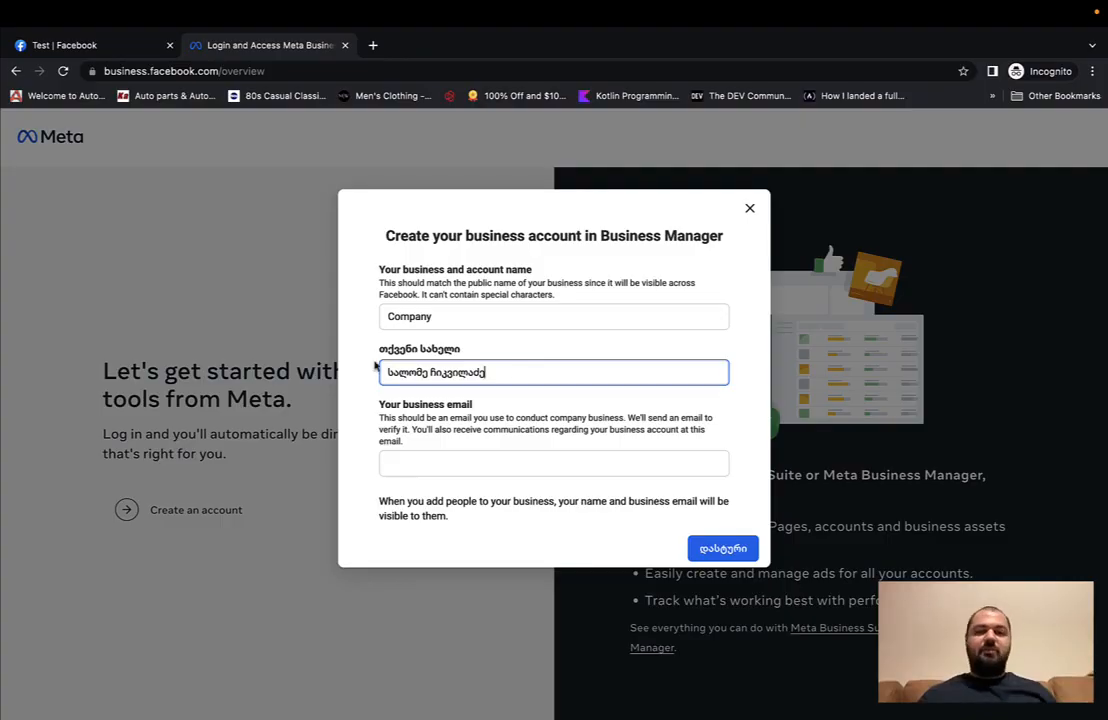
pyautogui.click(440, 466)
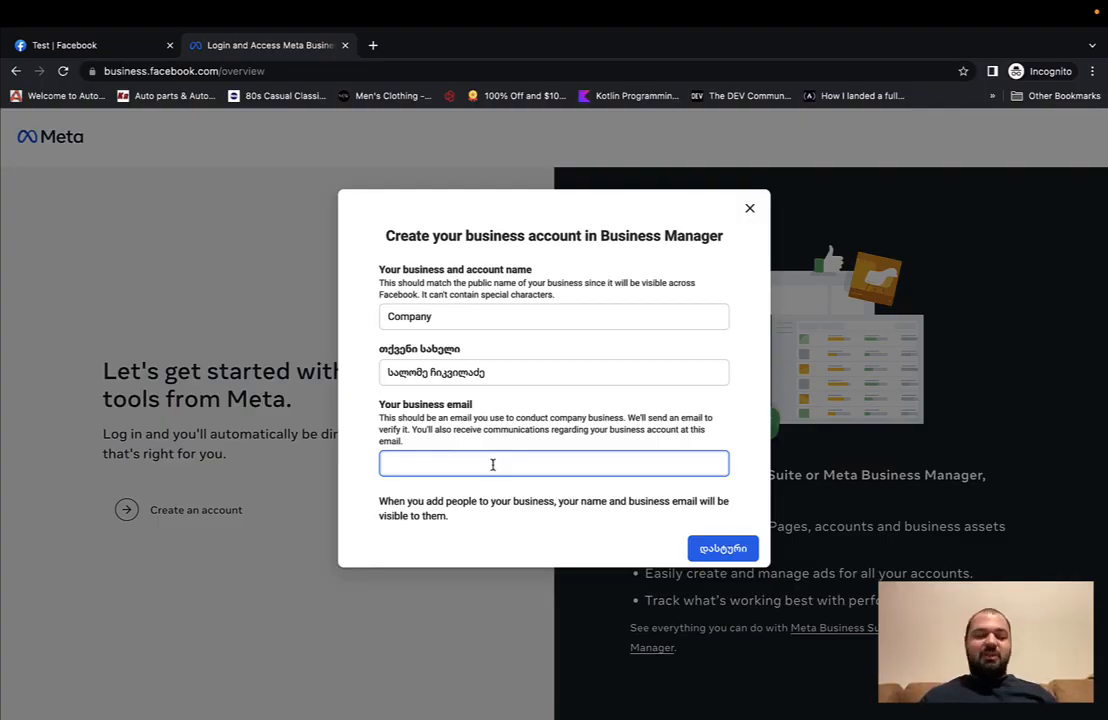
pyautogui.press('super+alt+c')
pyautogui.press('Return')
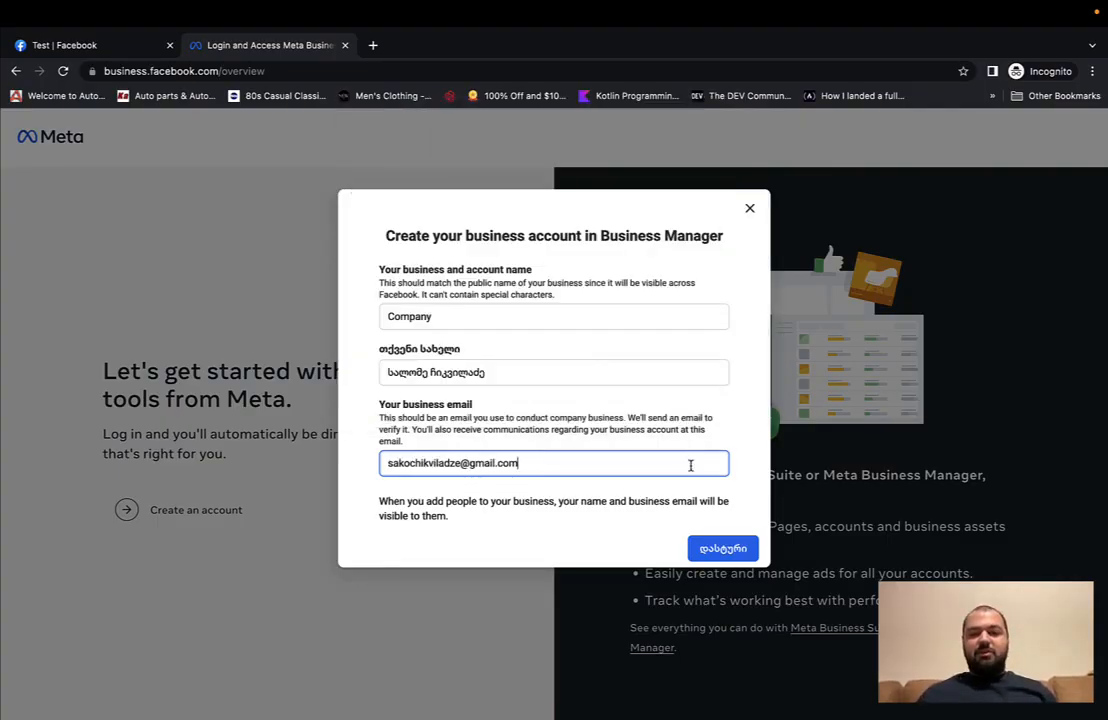
pyautogui.click(706, 550)
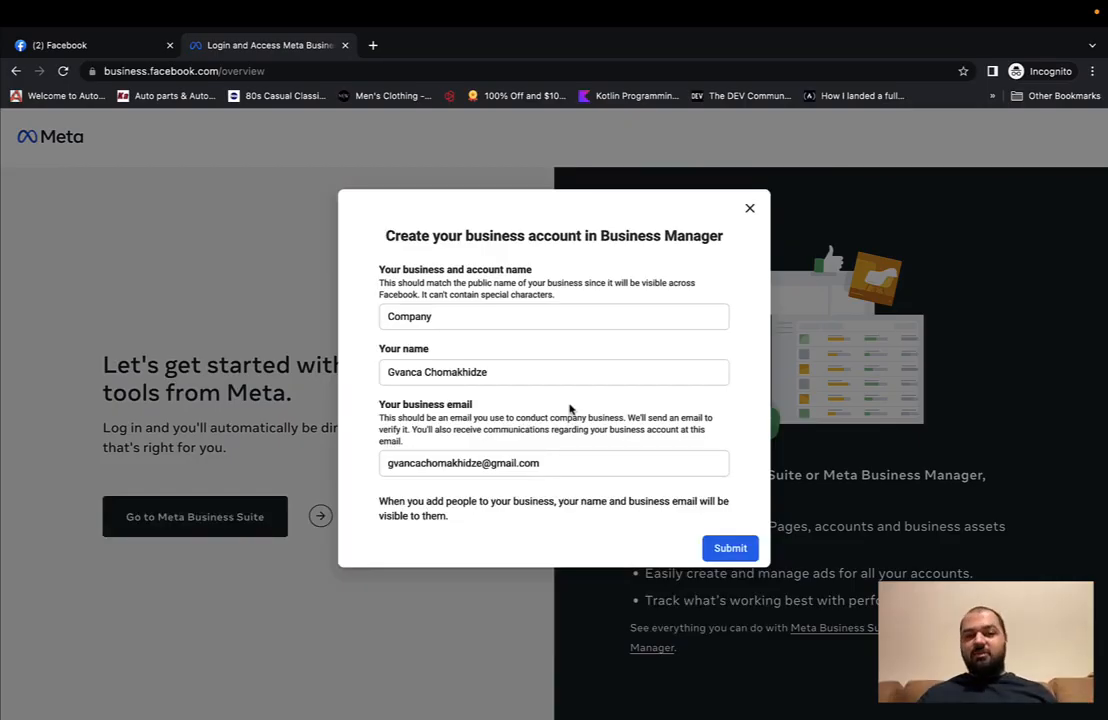
pyautogui.click(729, 550)
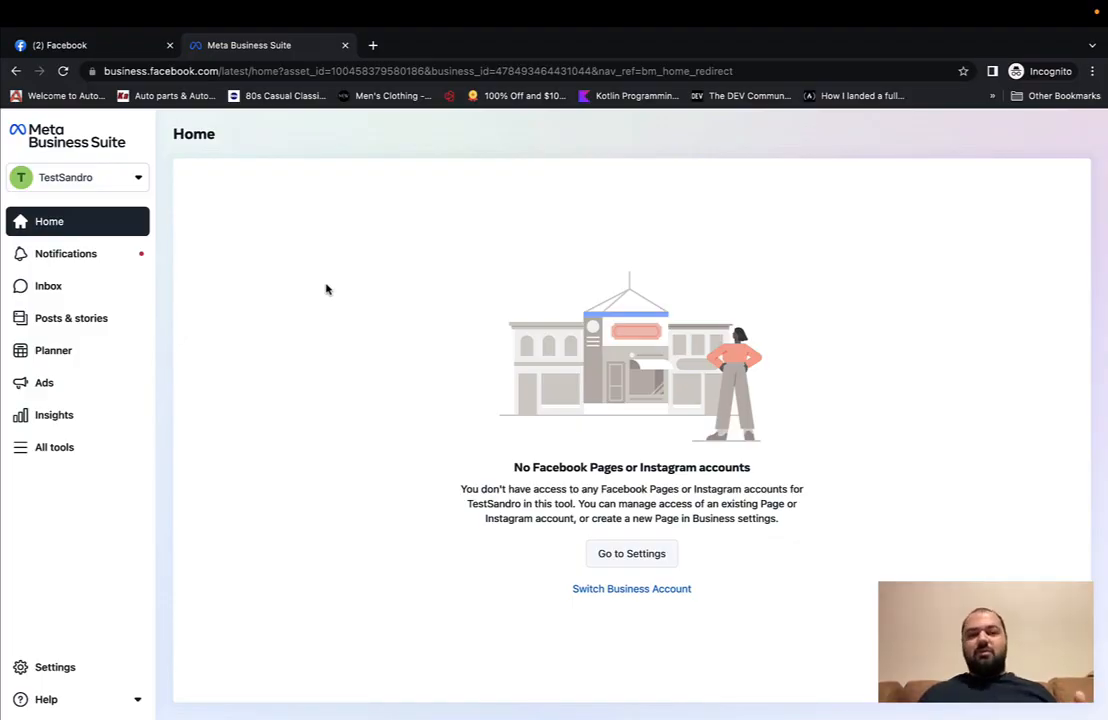
# Step: Open Ads Manager in a new tab from TestSandro's All tools list
pyautogui.click(72, 446)
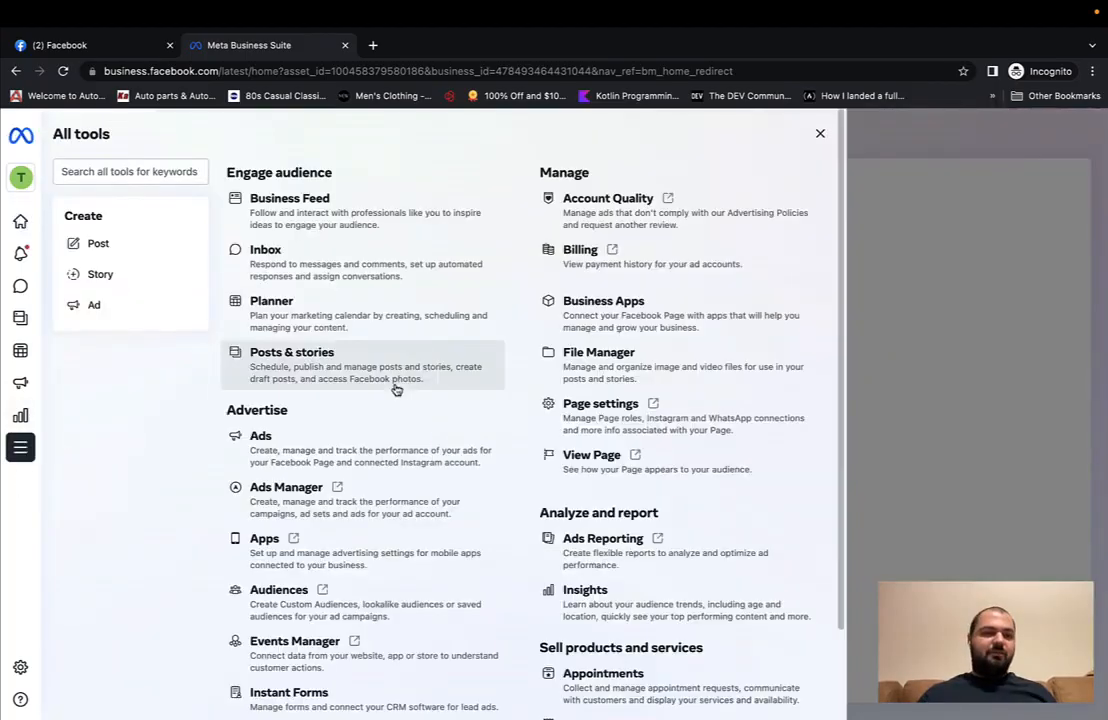
pyautogui.click(287, 499)
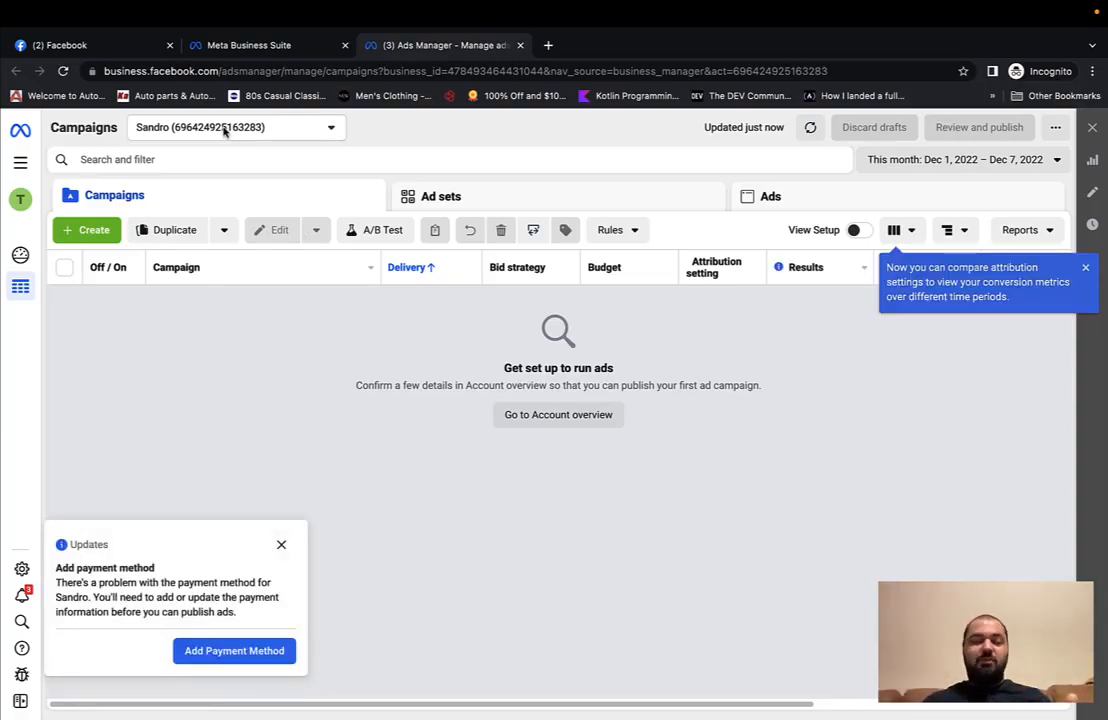
# Step: Switch Ads Manager to the personal ad account and close the payment-method Updates notice
pyautogui.click(225, 130)
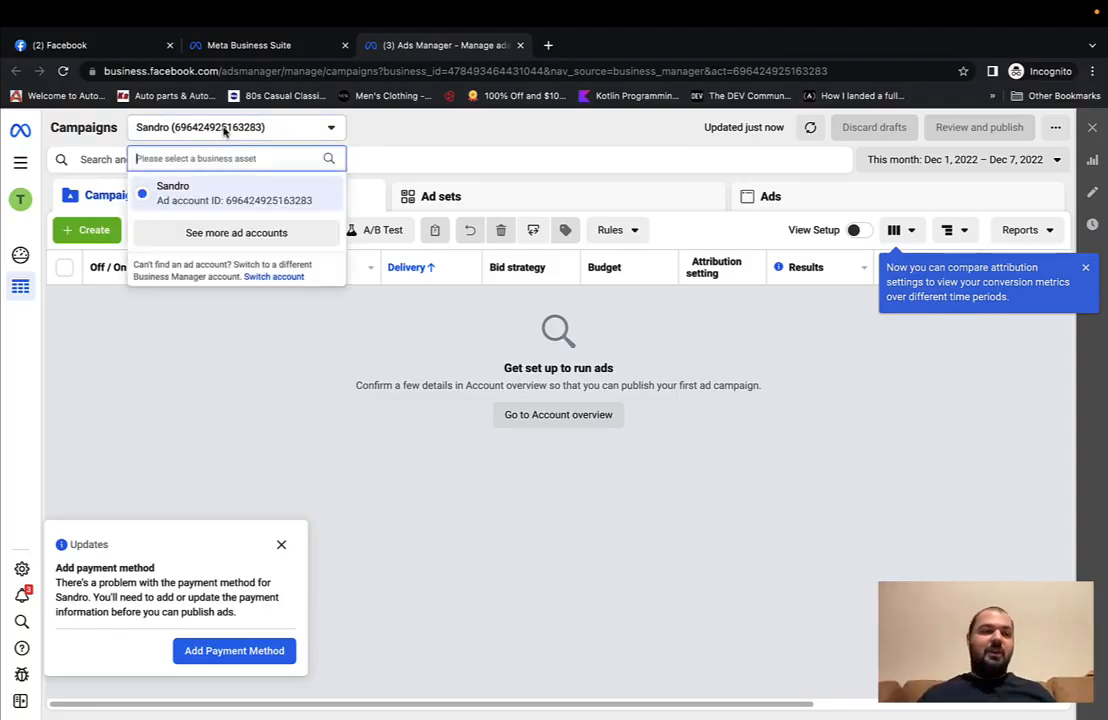
pyautogui.click(205, 232)
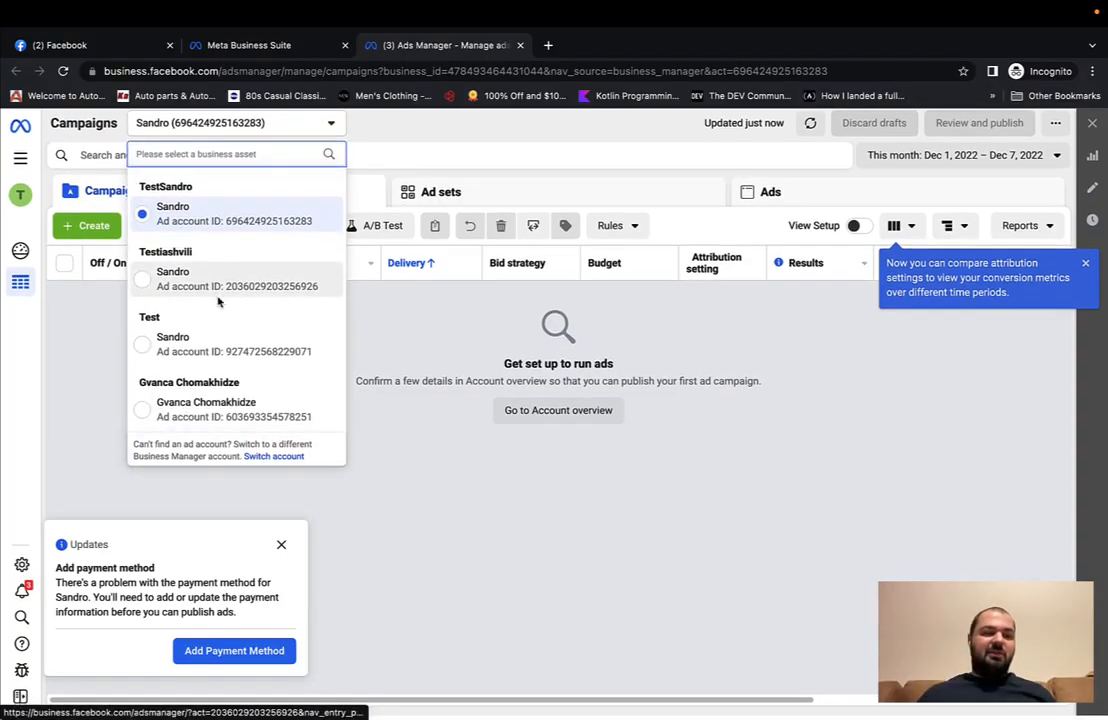
pyautogui.click(170, 409)
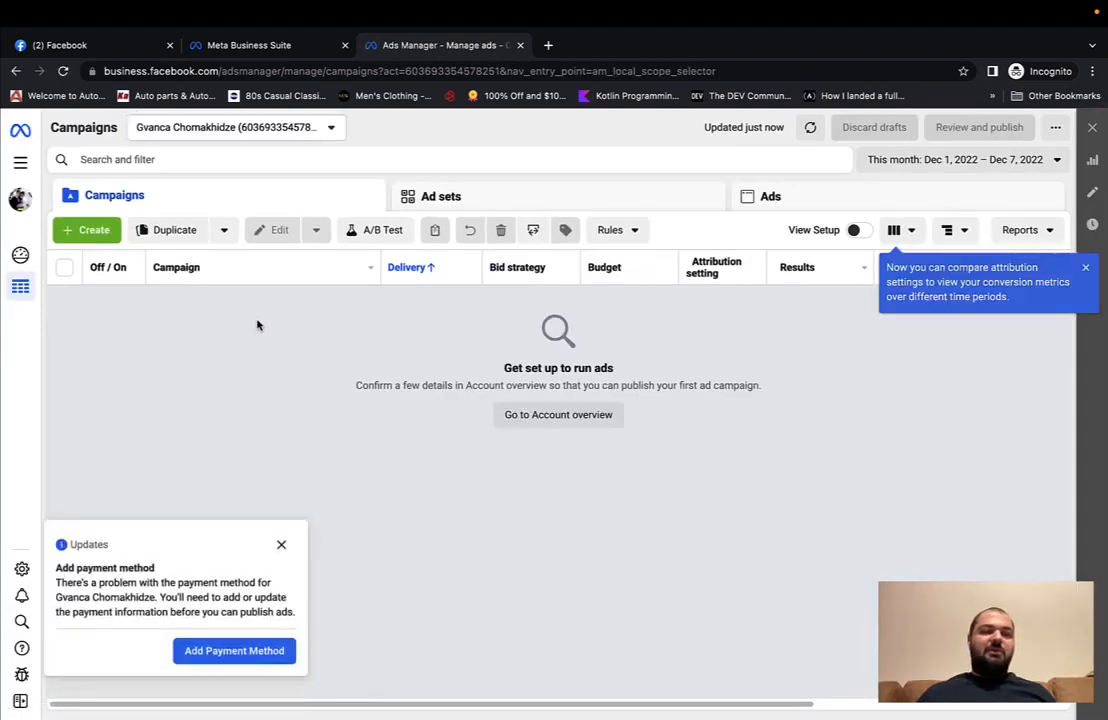
pyautogui.click(280, 544)
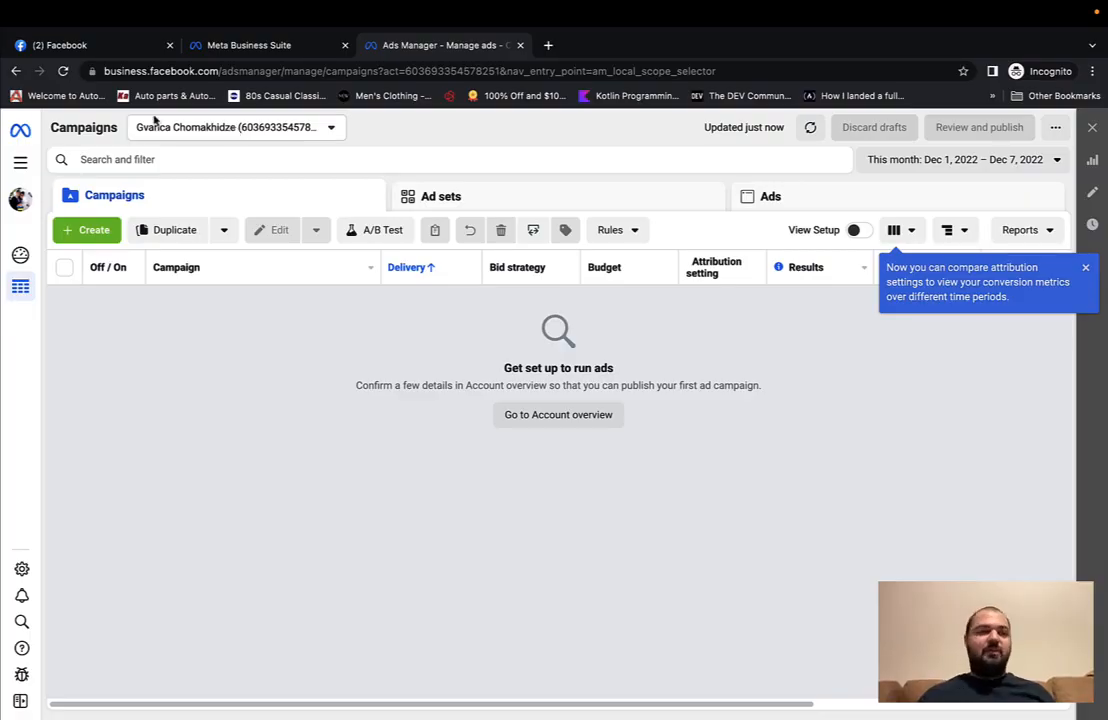
pyautogui.click(14, 164)
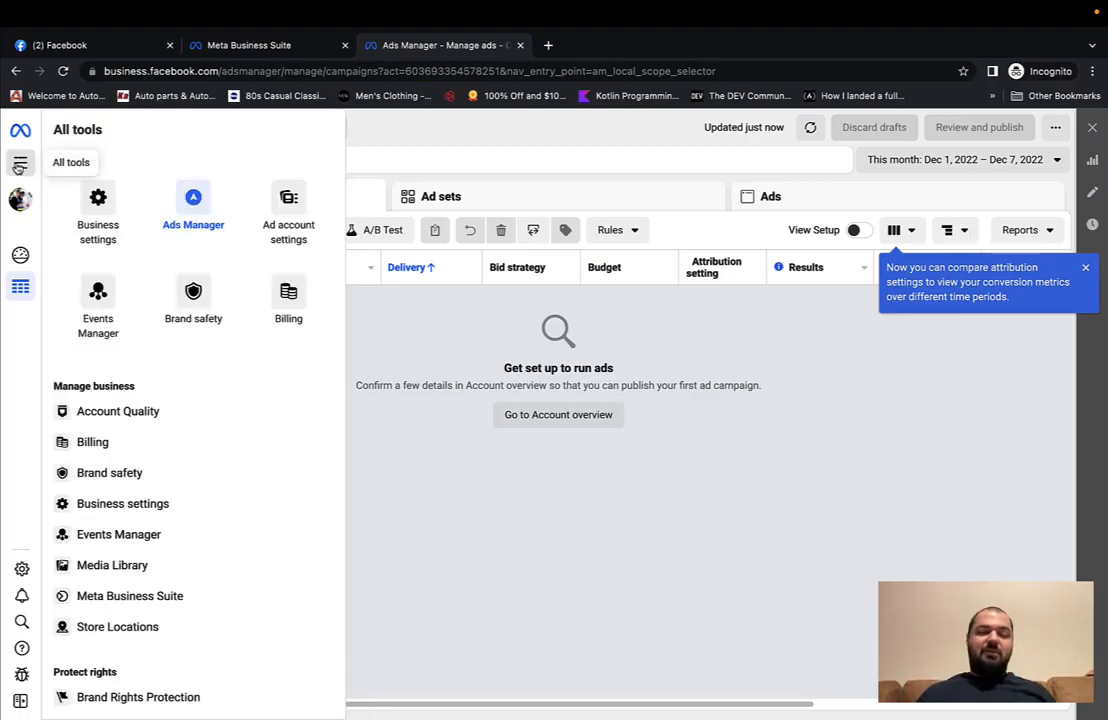
# Step: Open Business settings and choose the TestSandro business
pyautogui.click(110, 212)
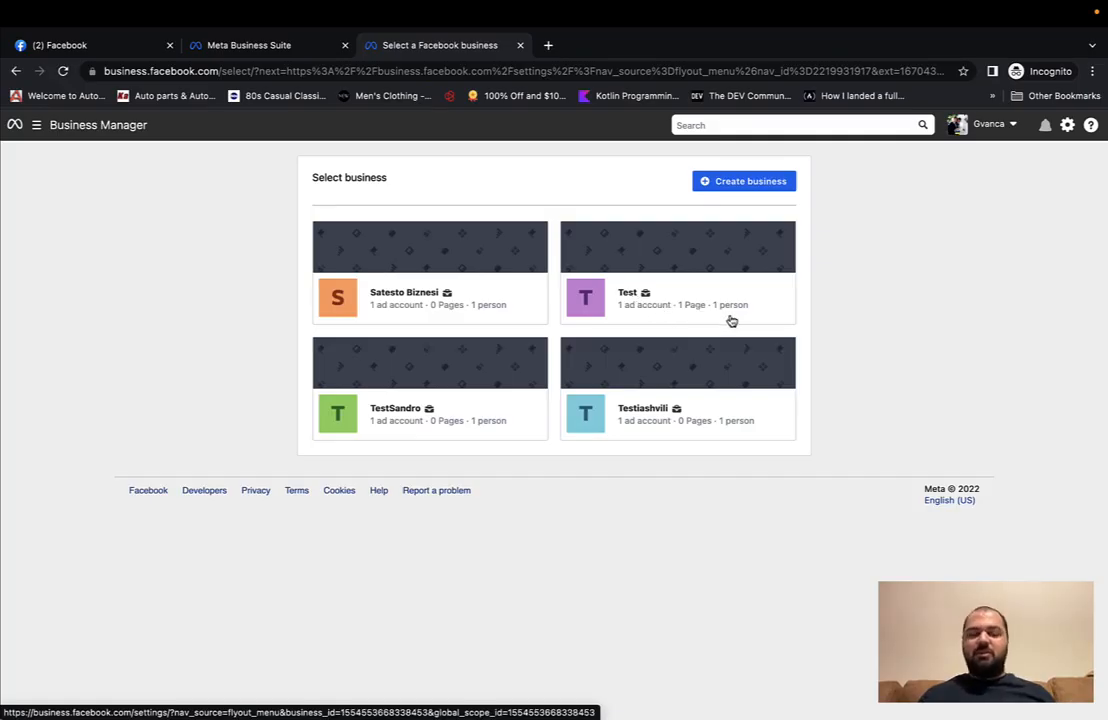
pyautogui.click(396, 415)
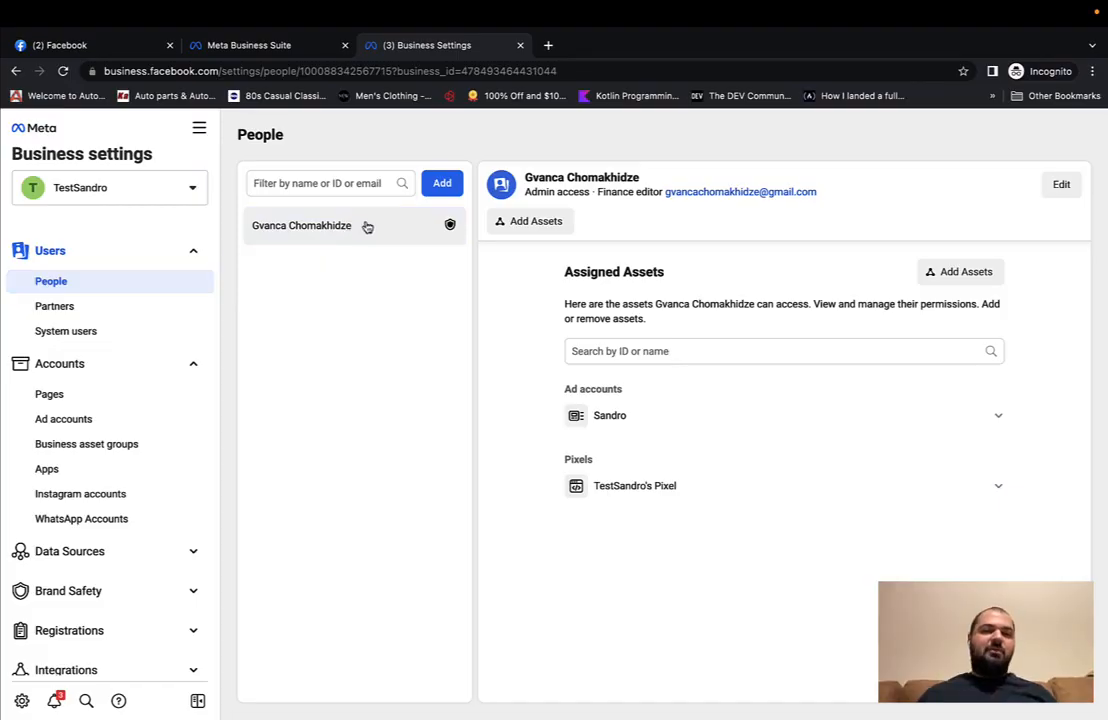
# Step: Invite a person by their email with Admin access plus Finance editor and Developer roles
pyautogui.click(443, 186)
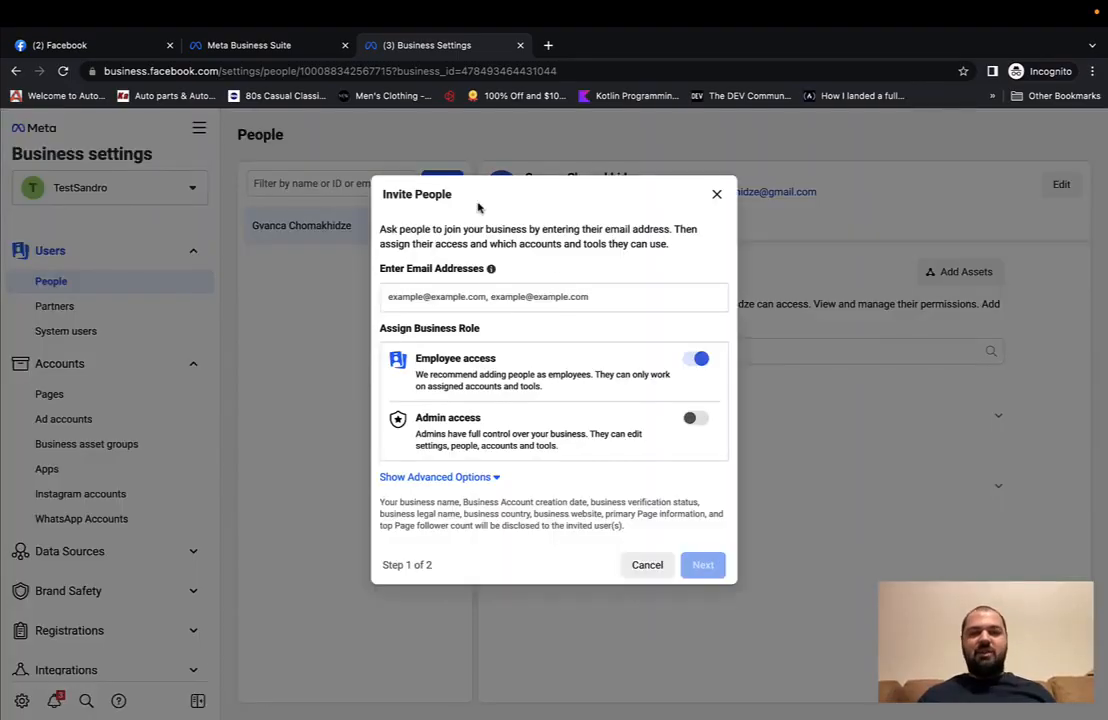
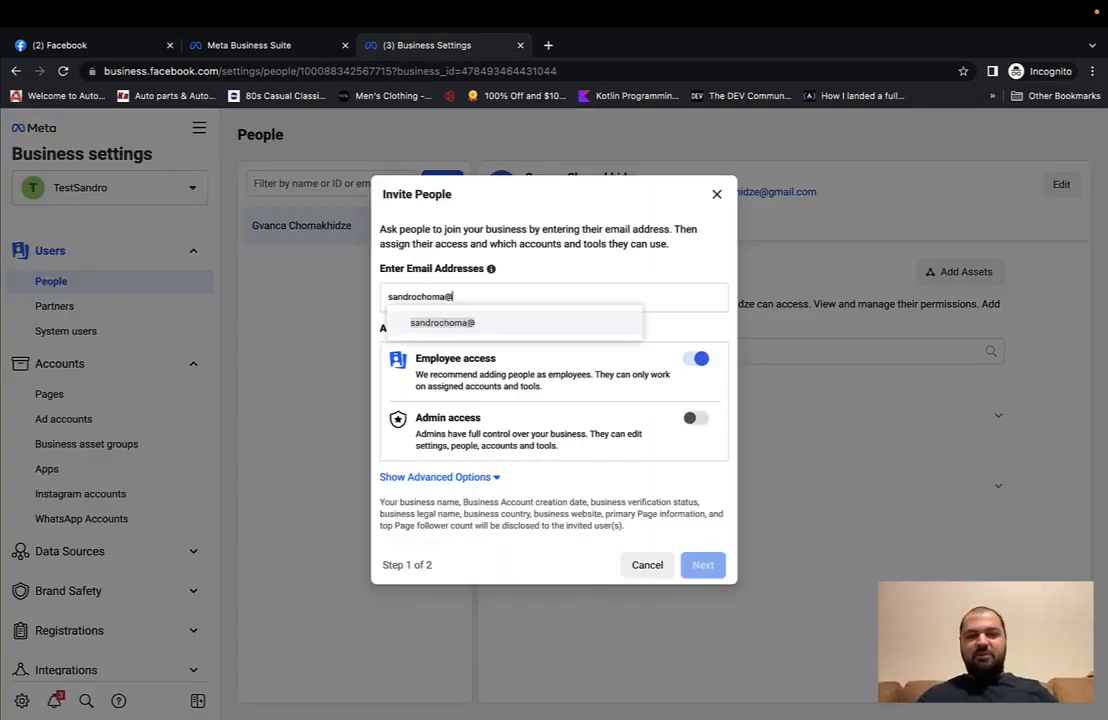
pyautogui.click(502, 322)
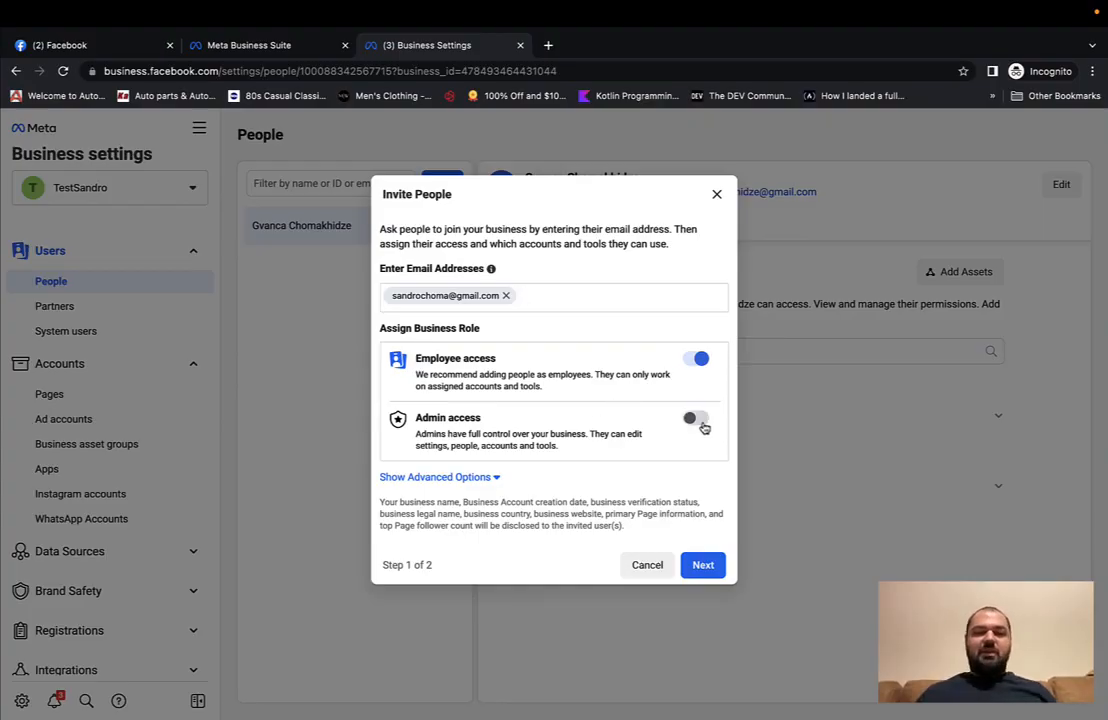
pyautogui.click(695, 421)
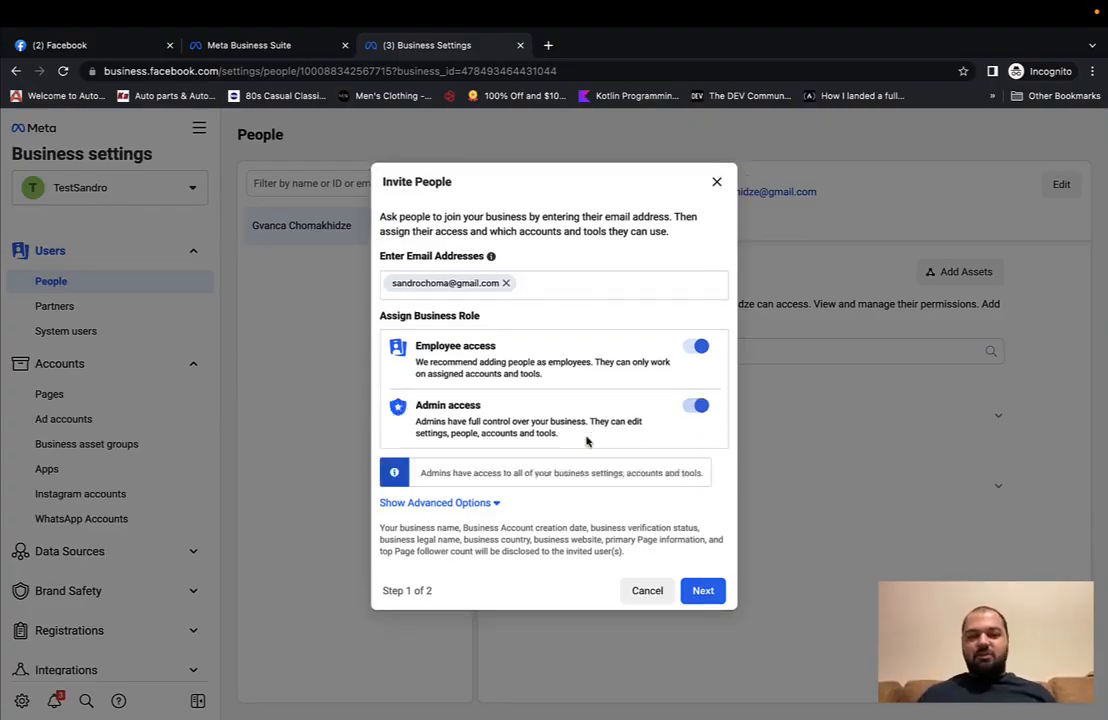
pyautogui.click(458, 503)
pyautogui.scroll(-2, 553, 497)
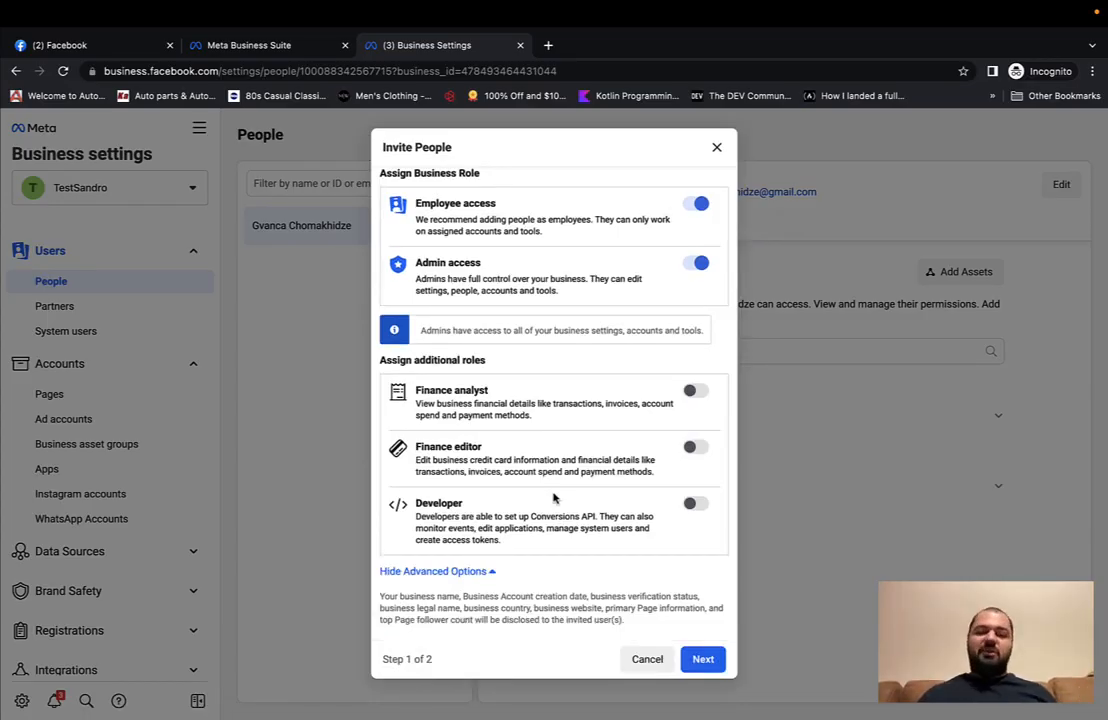
pyautogui.click(697, 392)
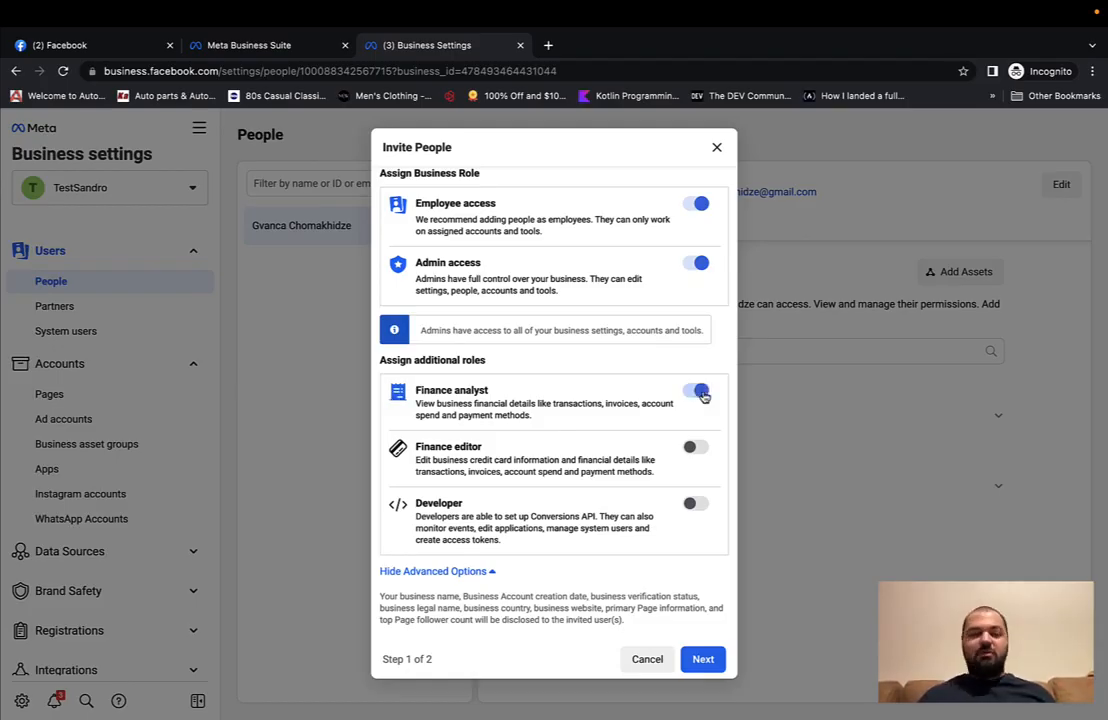
pyautogui.click(694, 452)
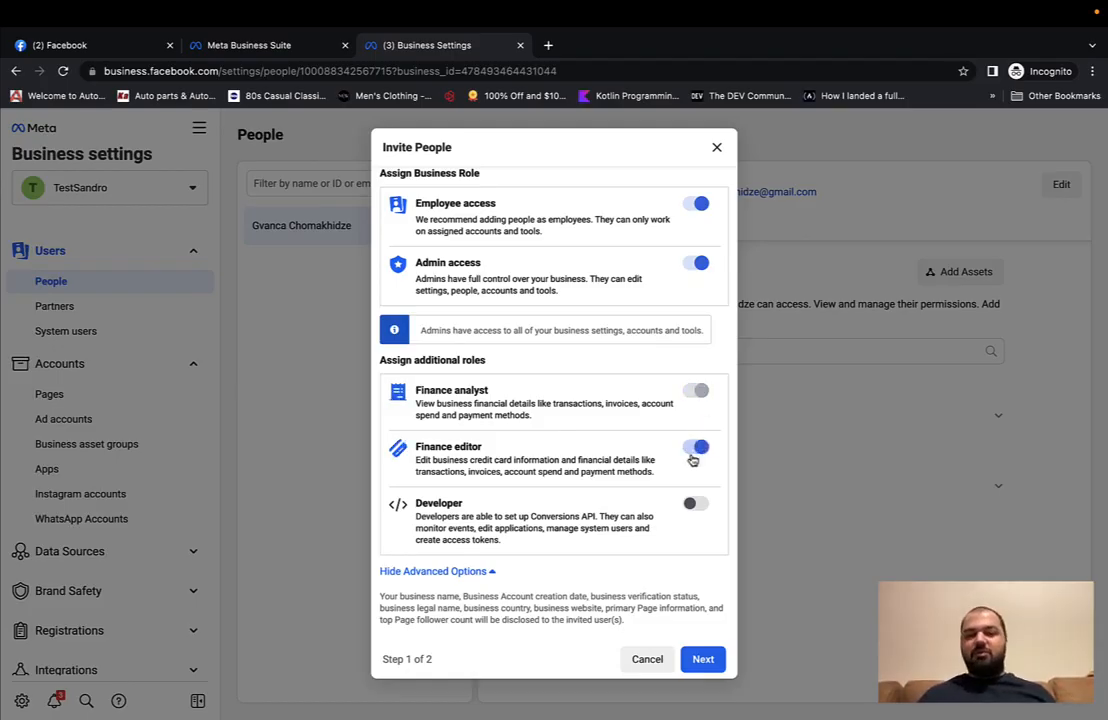
pyautogui.click(694, 504)
pyautogui.scroll(3, 680, 457)
pyautogui.scroll(-3, 680, 457)
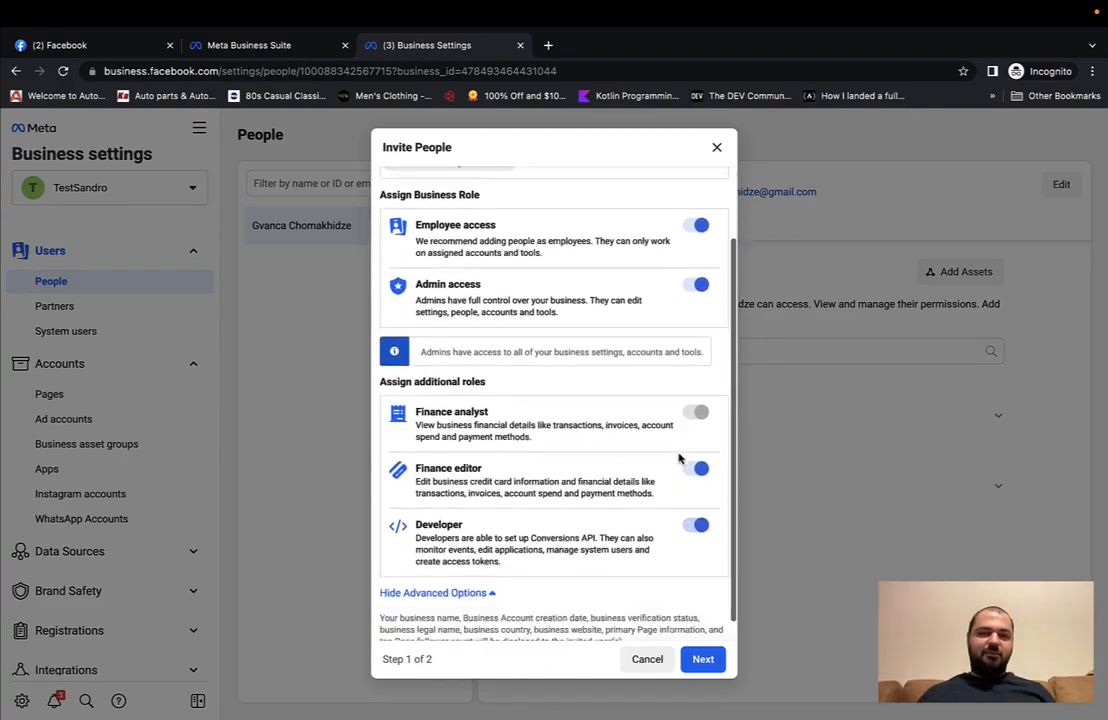
pyautogui.click(703, 659)
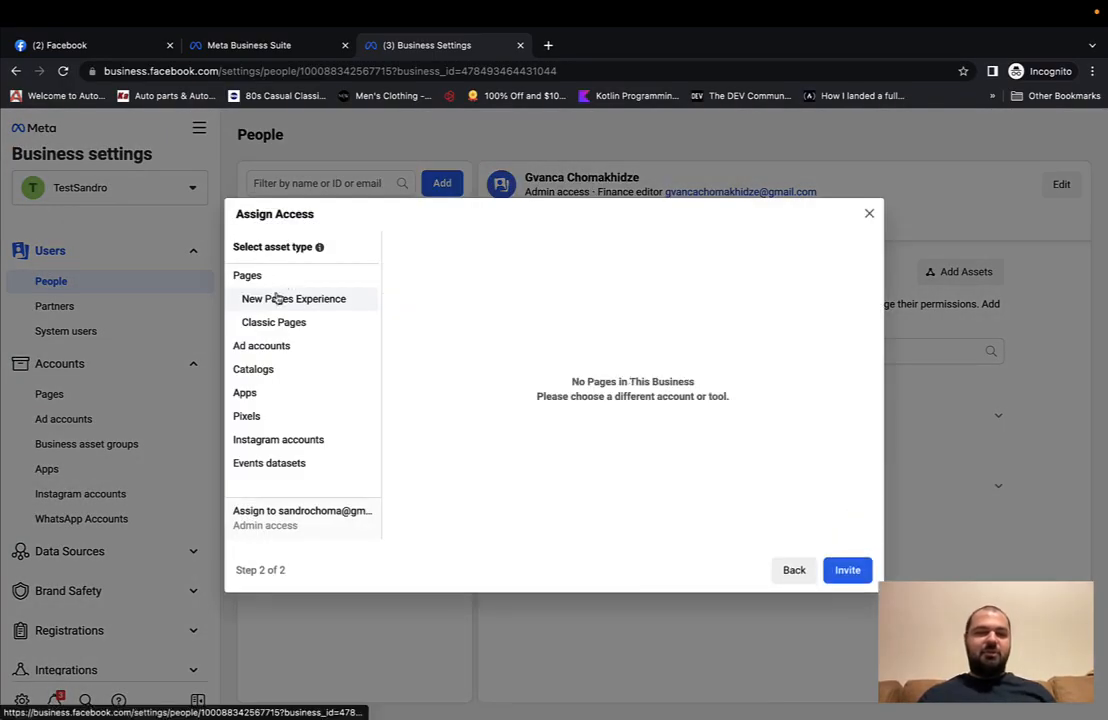
# Step: Review each asset type without assigning any, then send the invitation
pyautogui.click(275, 326)
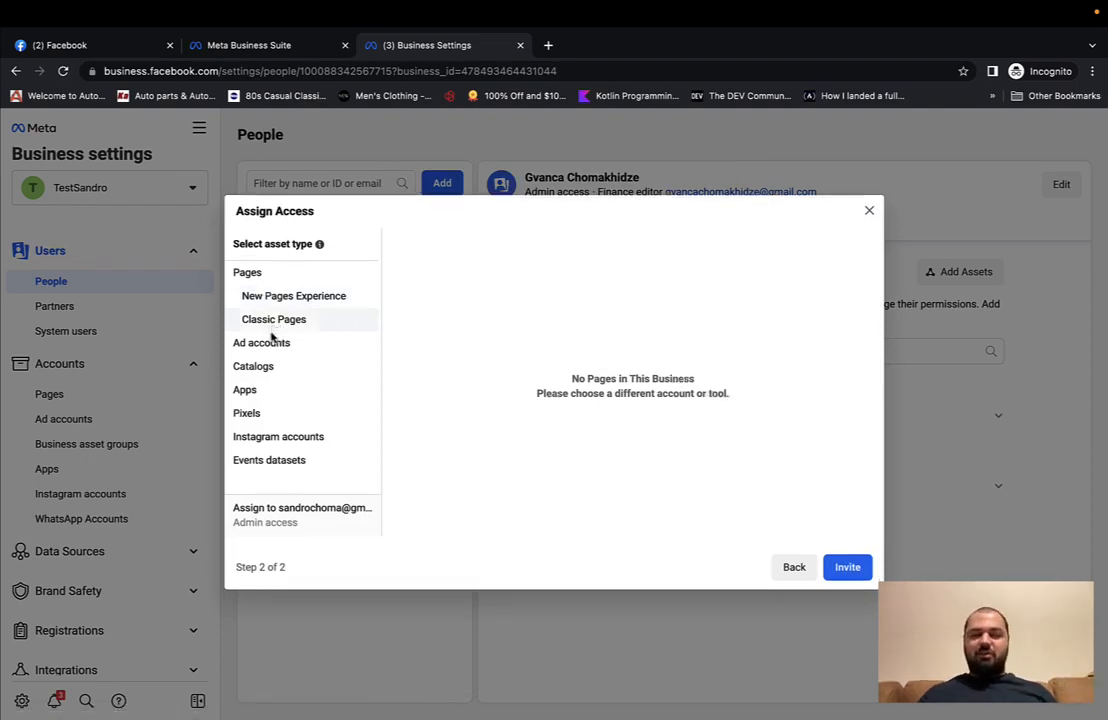
pyautogui.click(290, 299)
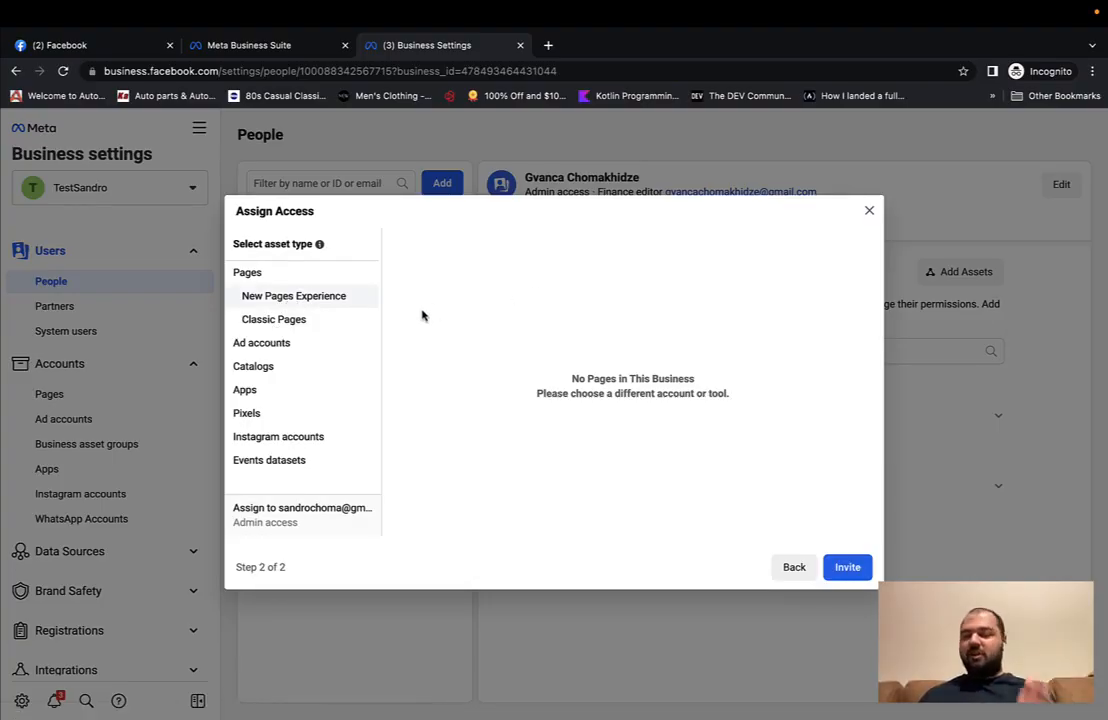
pyautogui.click(303, 348)
pyautogui.click(299, 325)
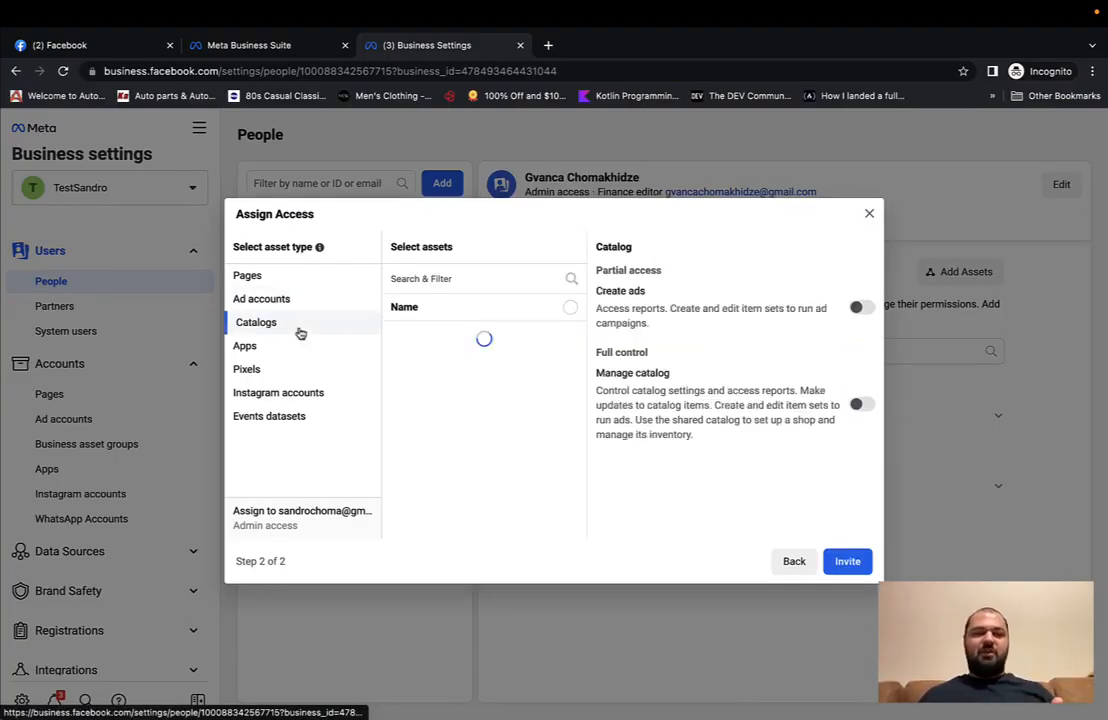
pyautogui.click(283, 352)
pyautogui.click(276, 372)
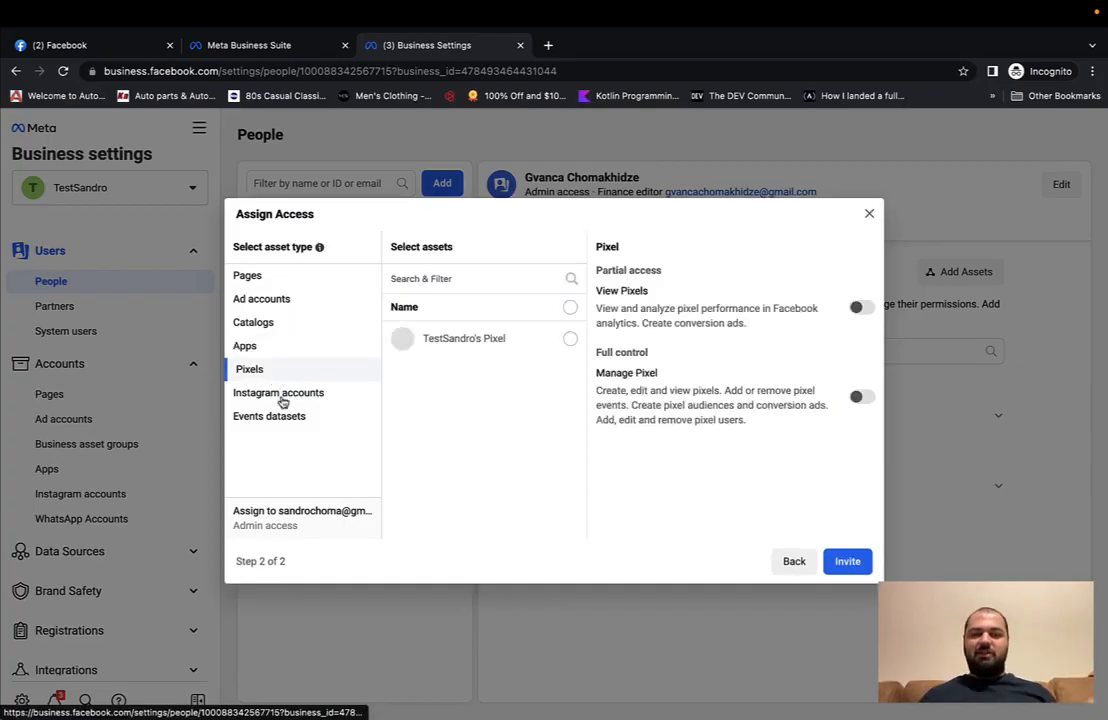
pyautogui.click(284, 396)
pyautogui.click(283, 418)
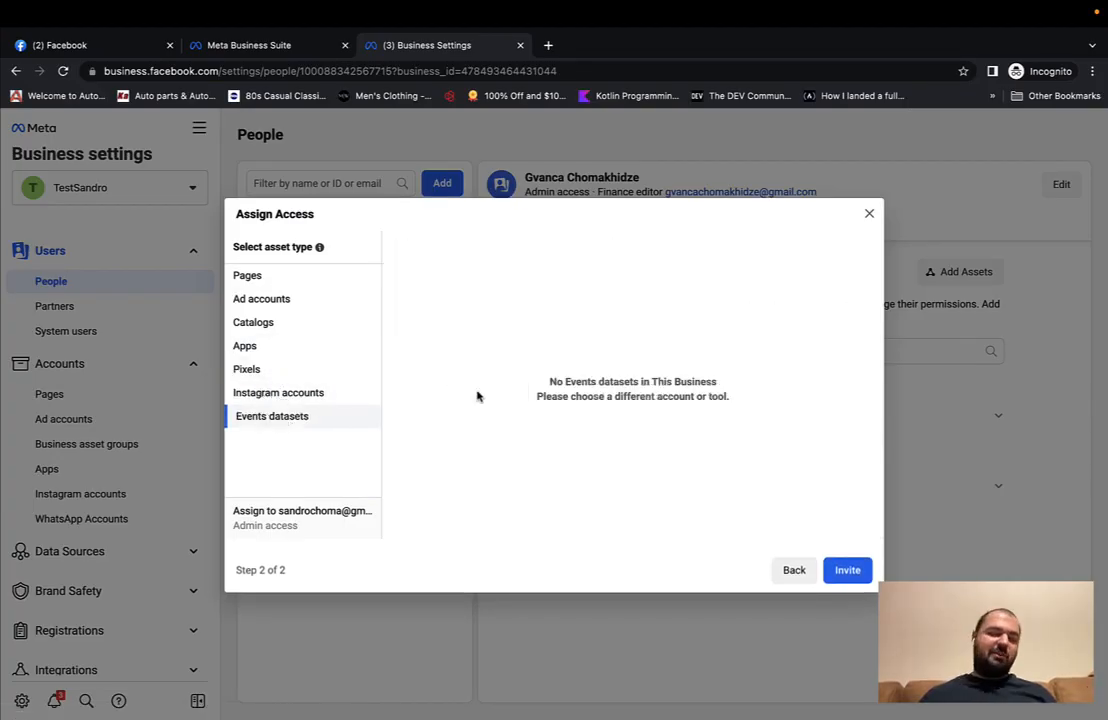
pyautogui.click(845, 568)
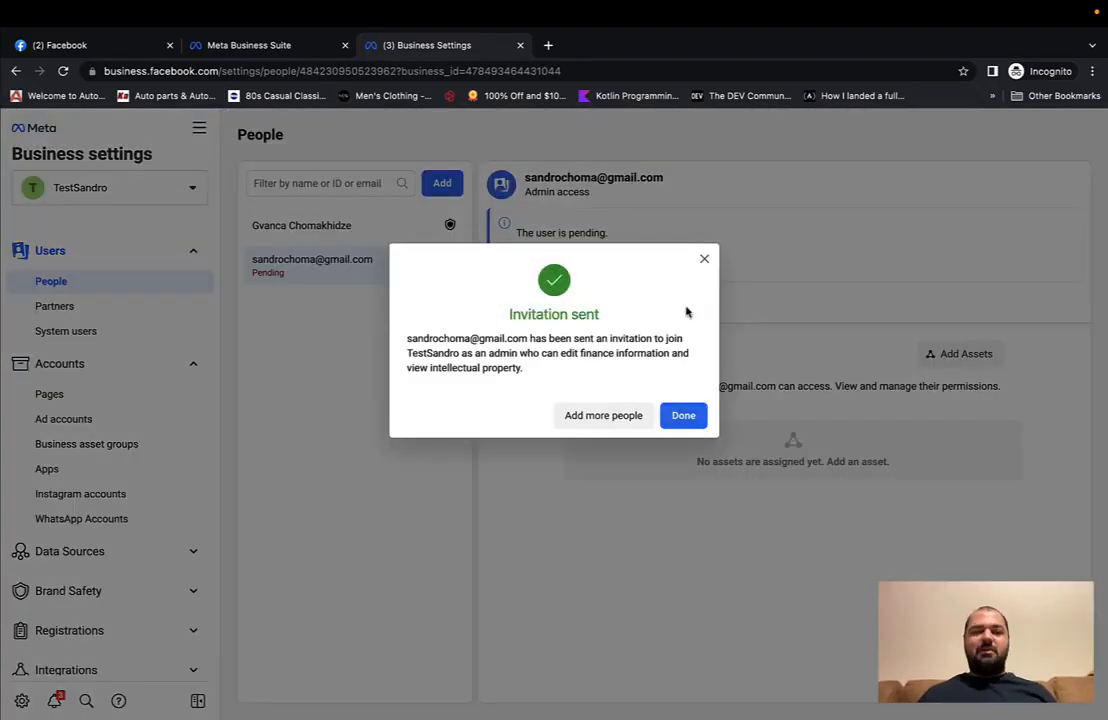
# Step: Cancel the pending invitation and show the business's empty Pages list
pyautogui.click(678, 414)
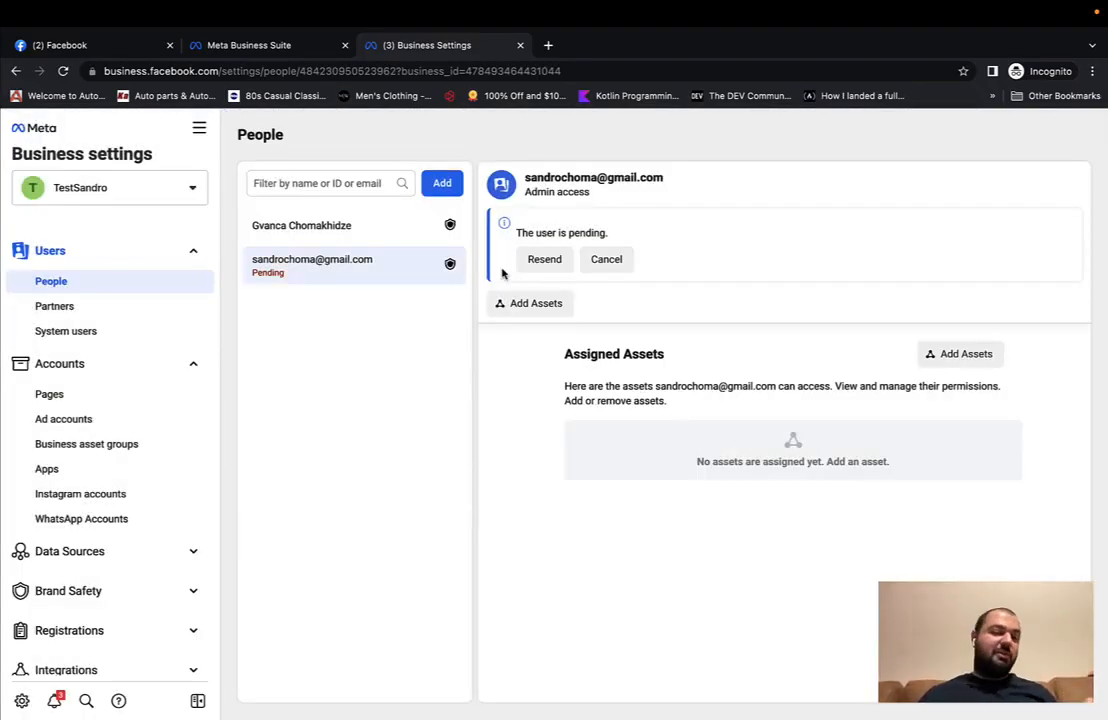
pyautogui.click(610, 260)
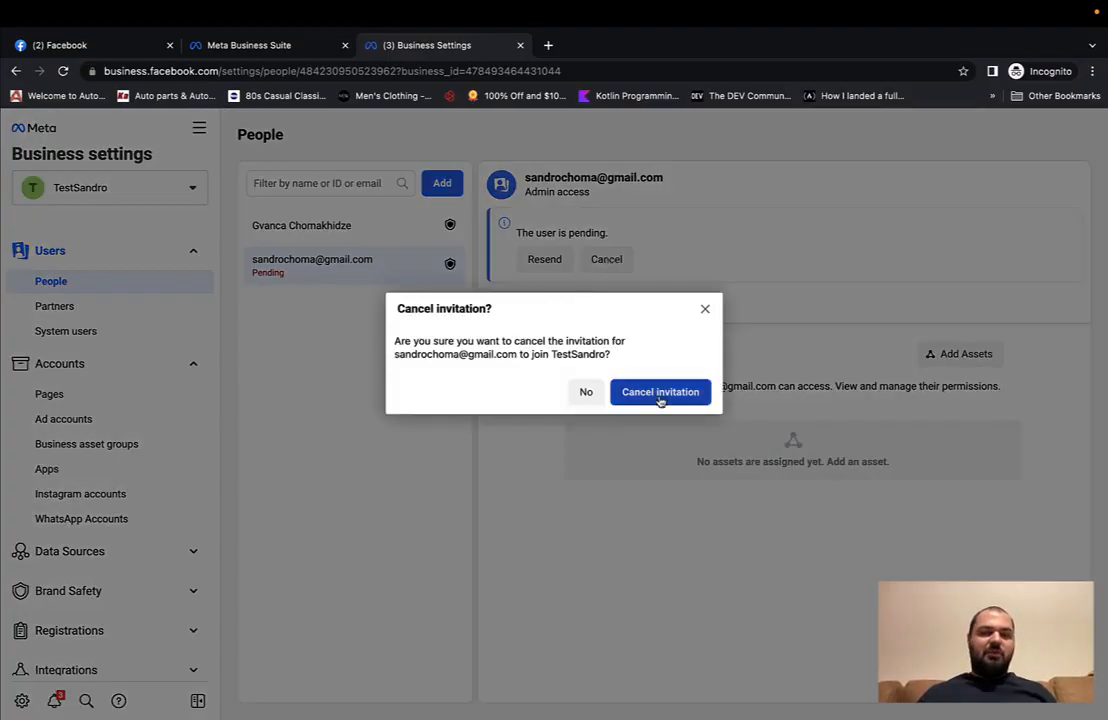
pyautogui.click(660, 395)
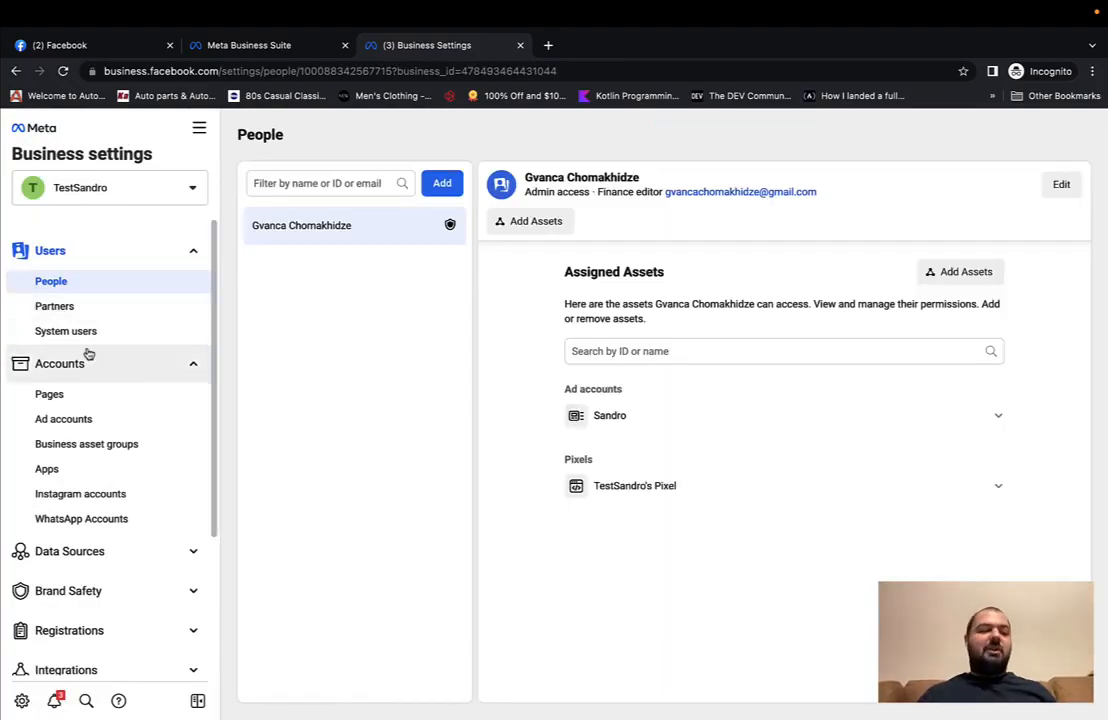
pyautogui.click(57, 395)
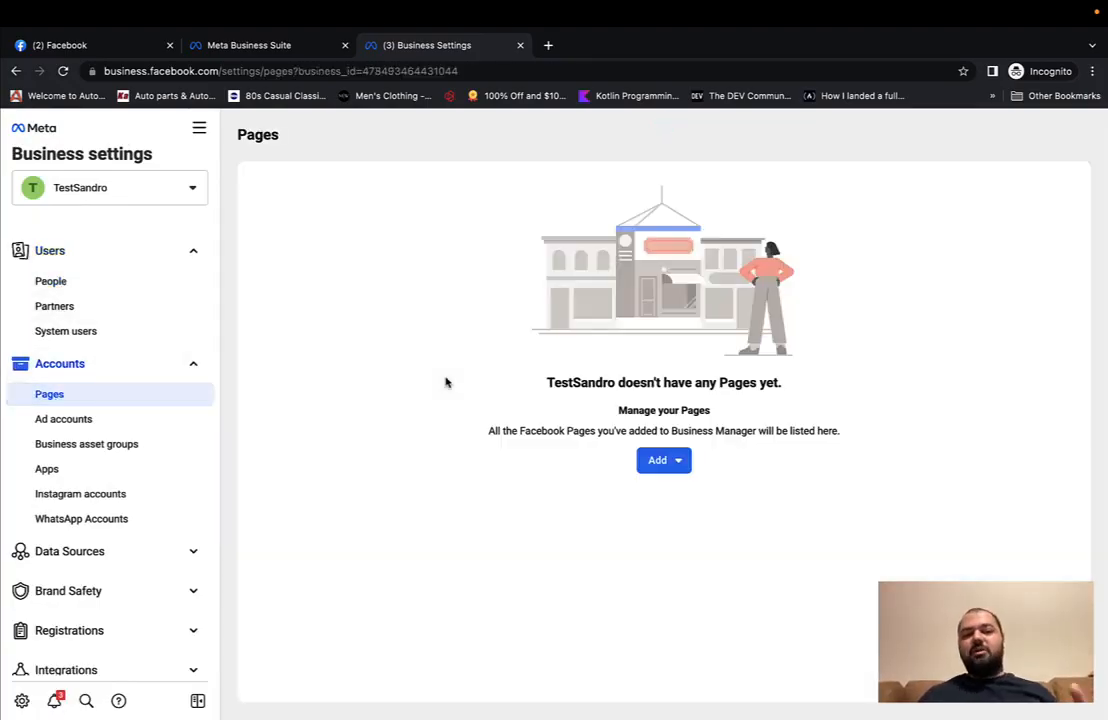
# Step: Try adding the 'Test' Page via Add a Page, clear the field, then open Facebook's Page access settings
pyautogui.click(655, 460)
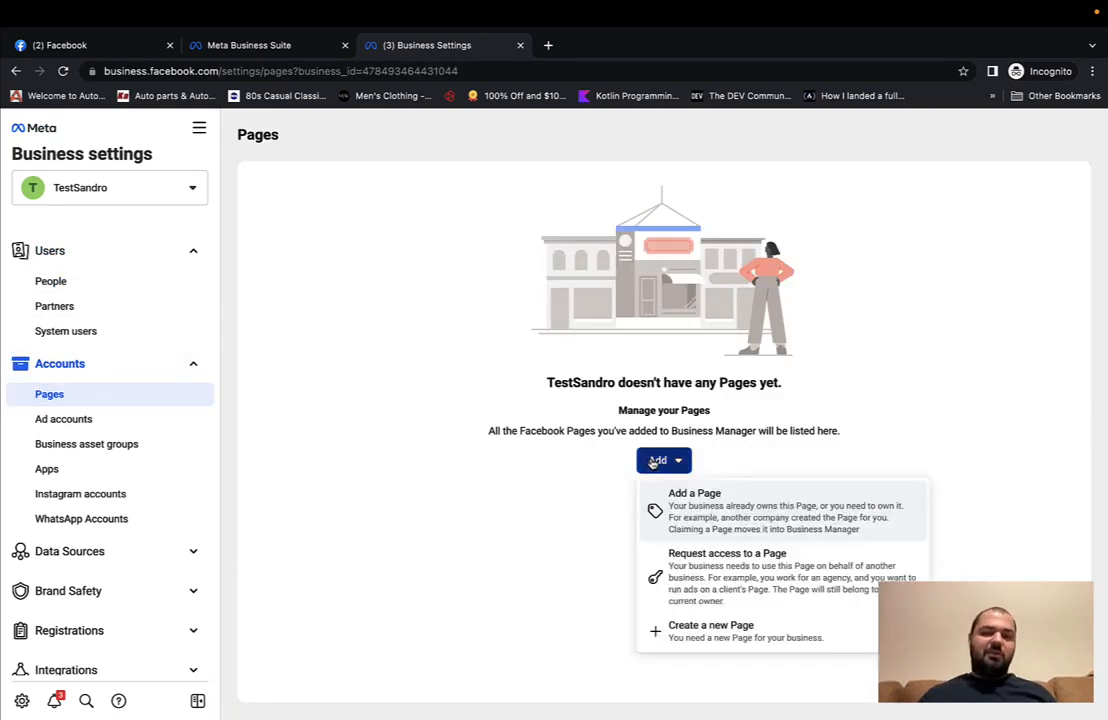
pyautogui.click(708, 512)
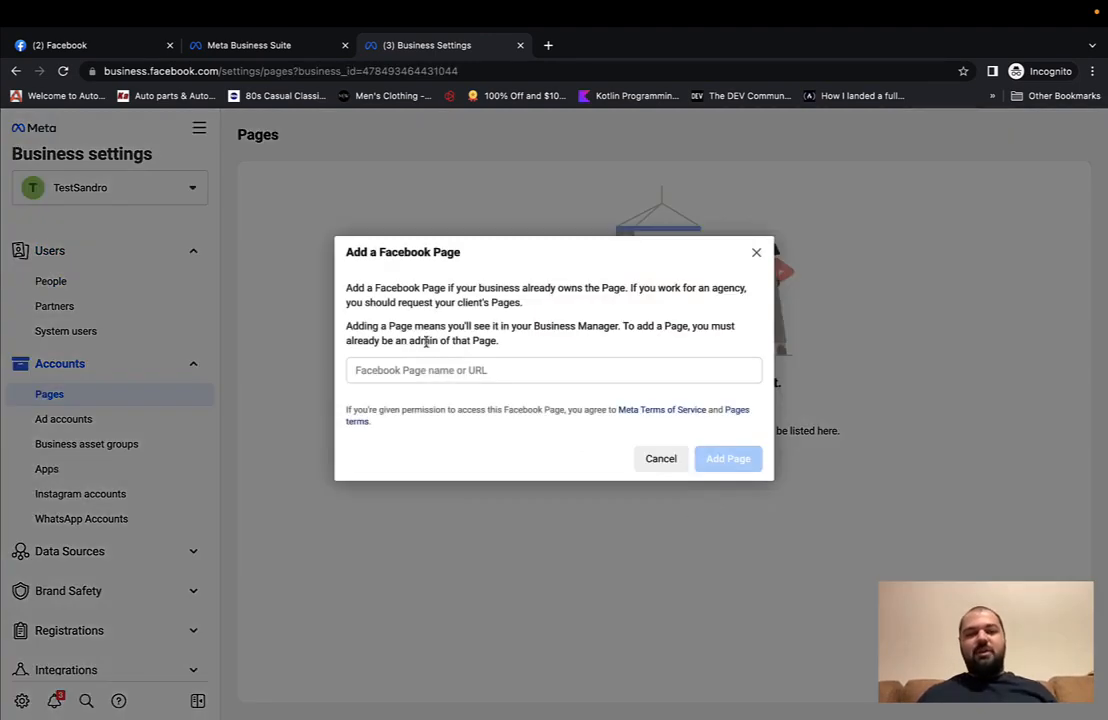
pyautogui.click(419, 371)
pyautogui.write('test')
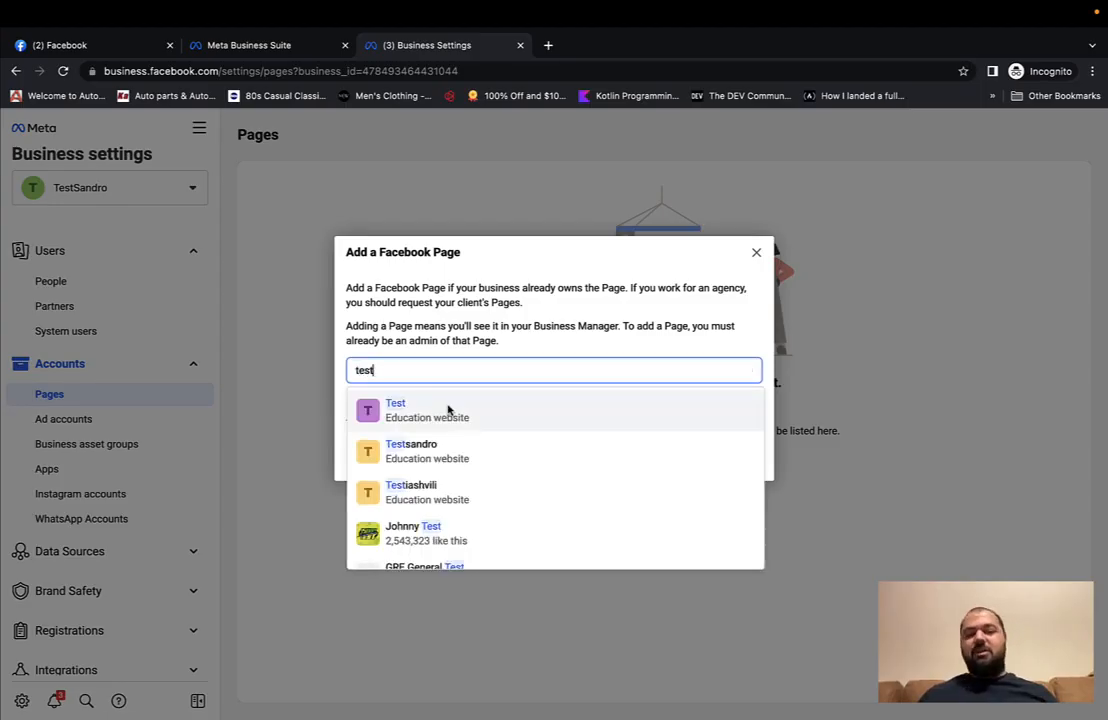
pyautogui.click(448, 405)
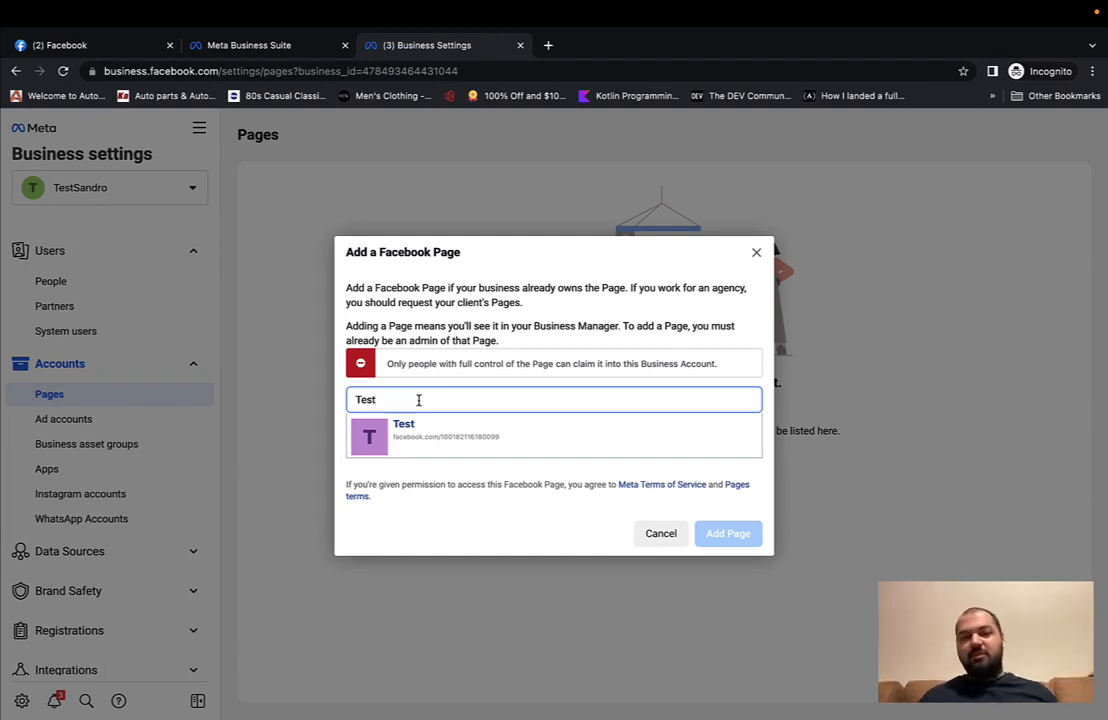
pyautogui.hotkey('ctrl', 'a')
pyautogui.press('BackSpace')
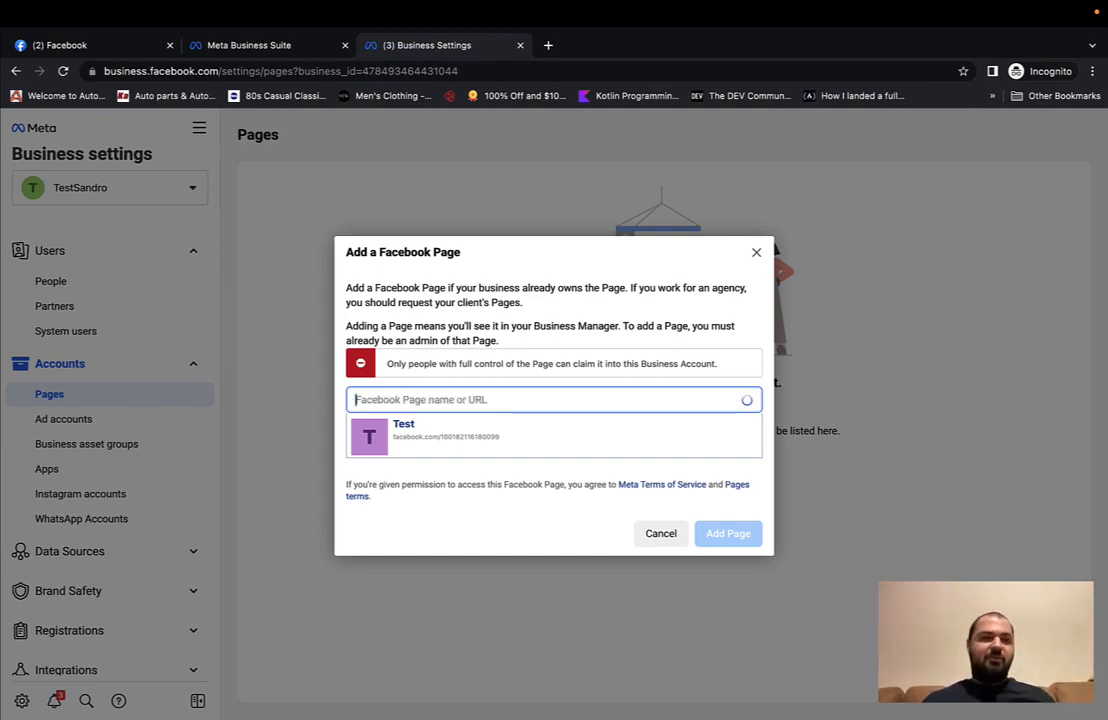
pyautogui.click(85, 45)
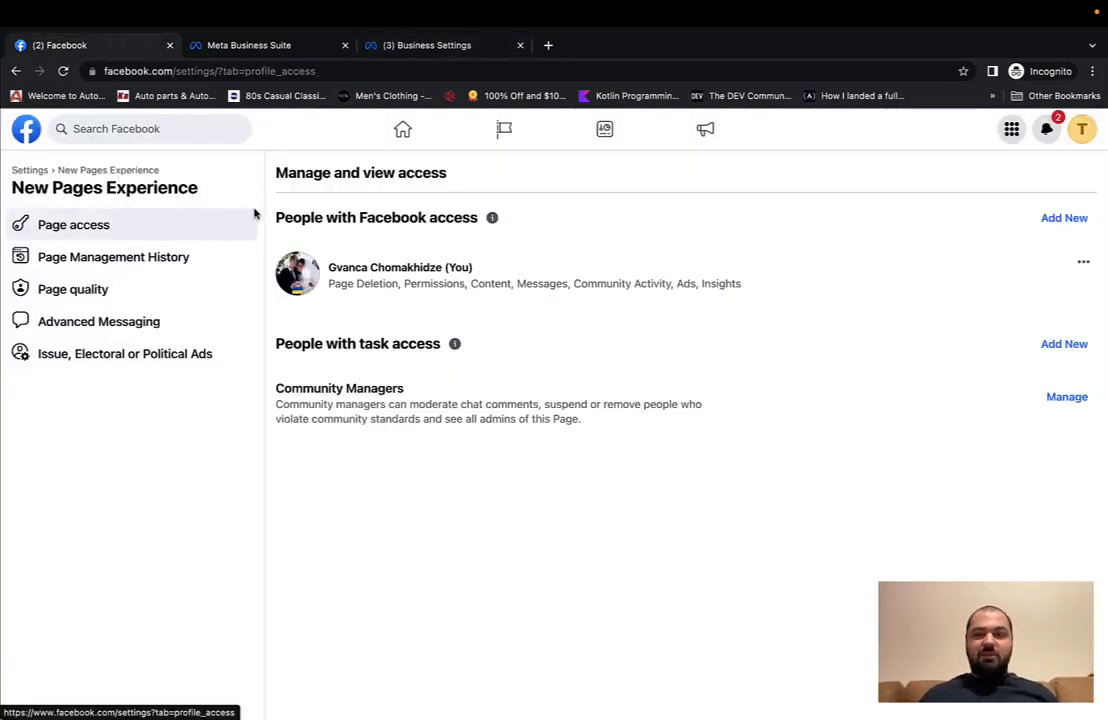
# Step: Search 'testsand', add the Testsandro Page to the business, then show the Ad accounts list
pyautogui.click(1084, 131)
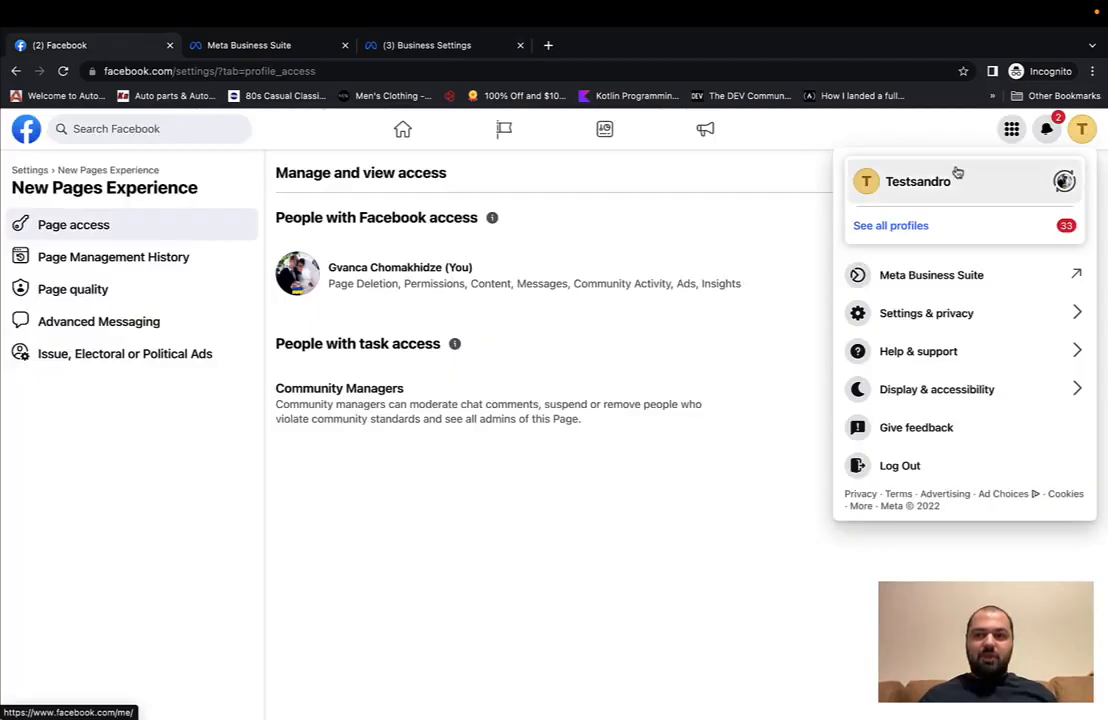
pyautogui.click(732, 215)
pyautogui.click(400, 45)
pyautogui.click(445, 399)
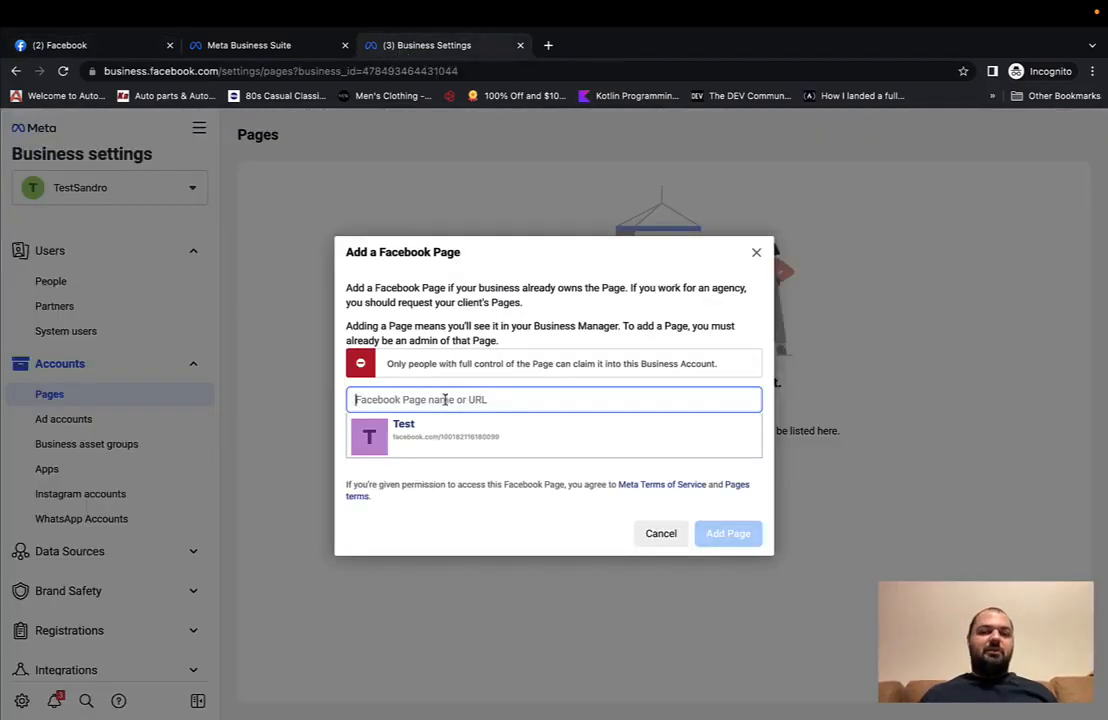
pyautogui.write('testsand')
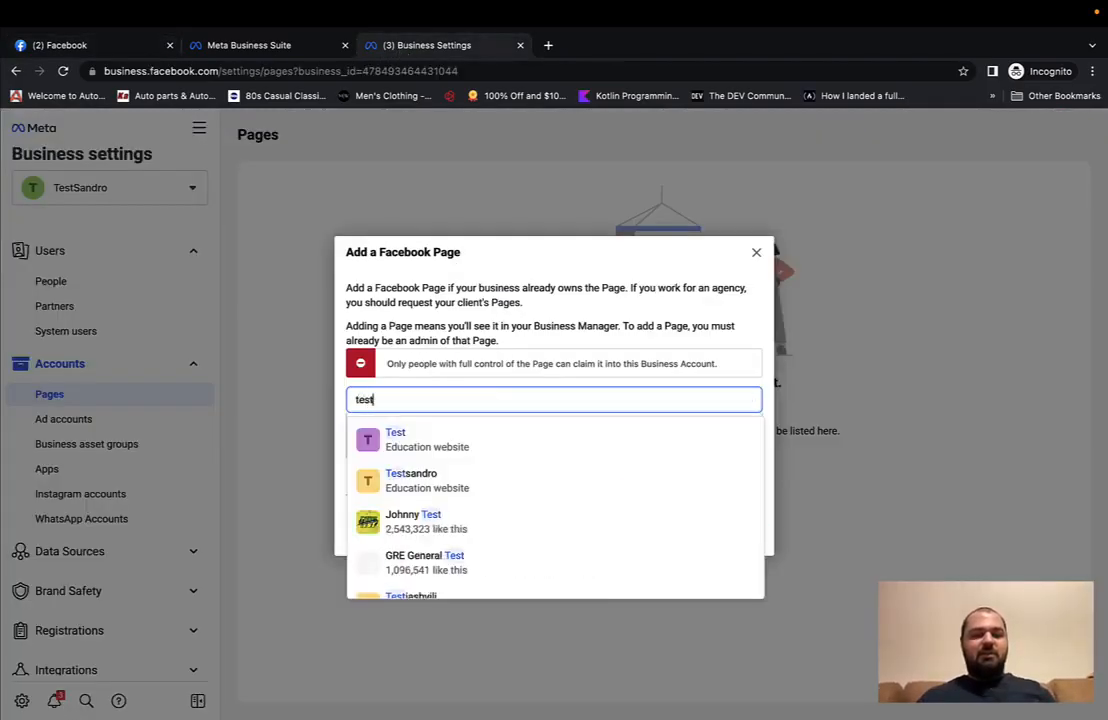
pyautogui.click(465, 440)
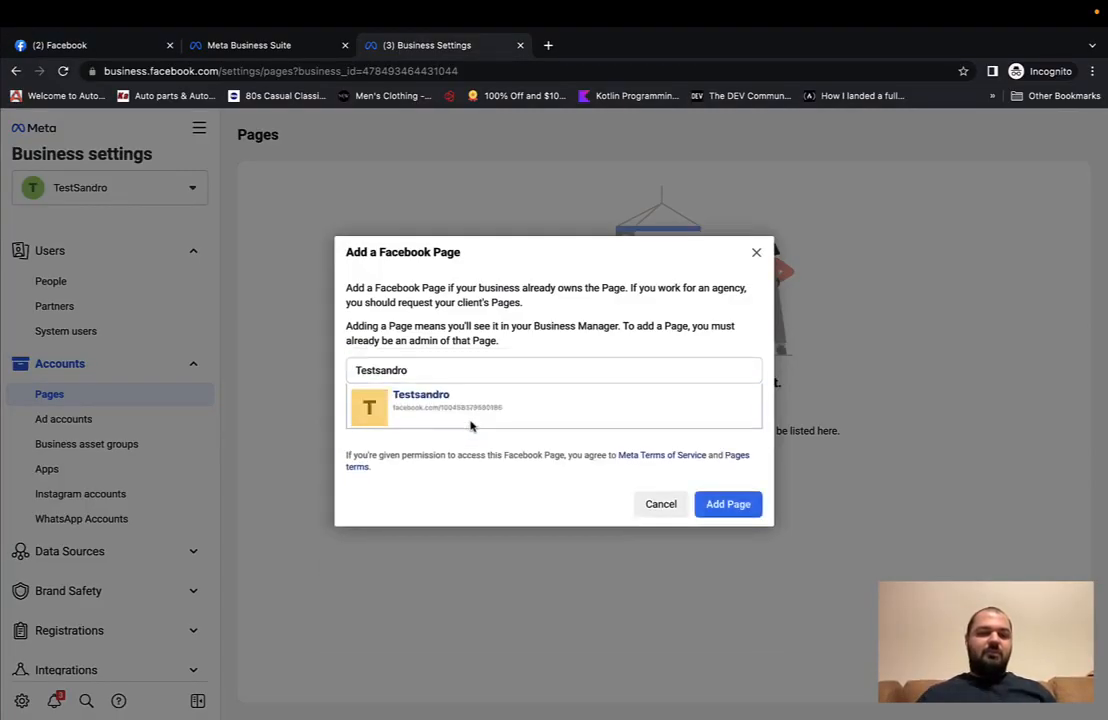
pyautogui.click(712, 505)
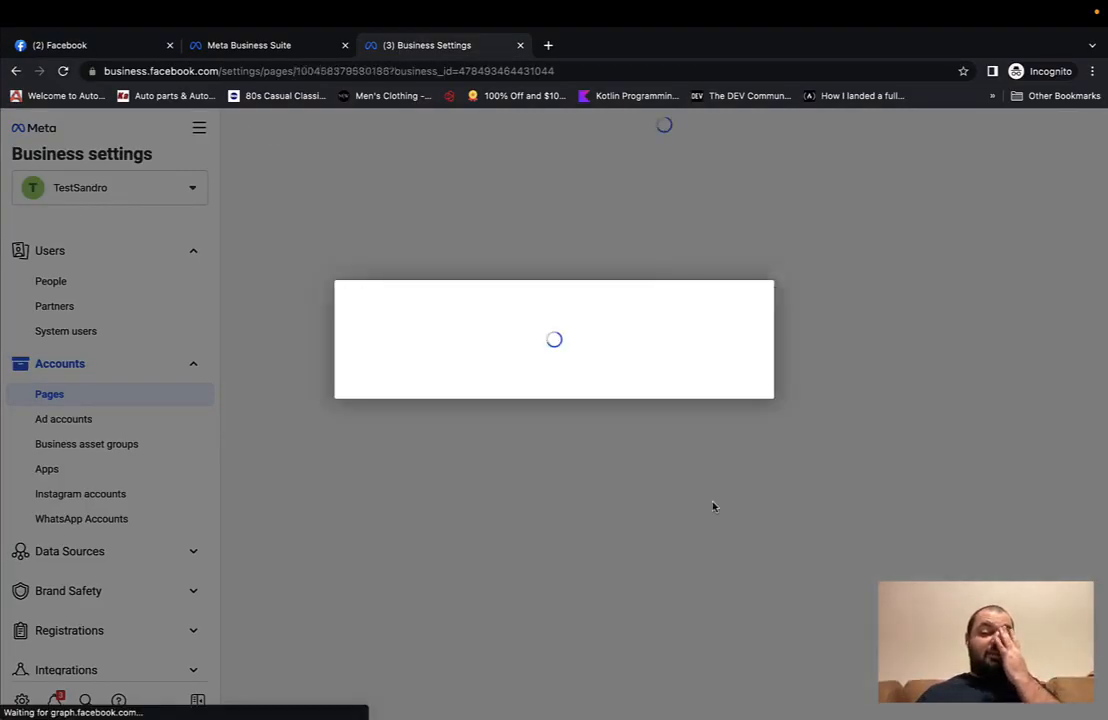
pyautogui.click(545, 407)
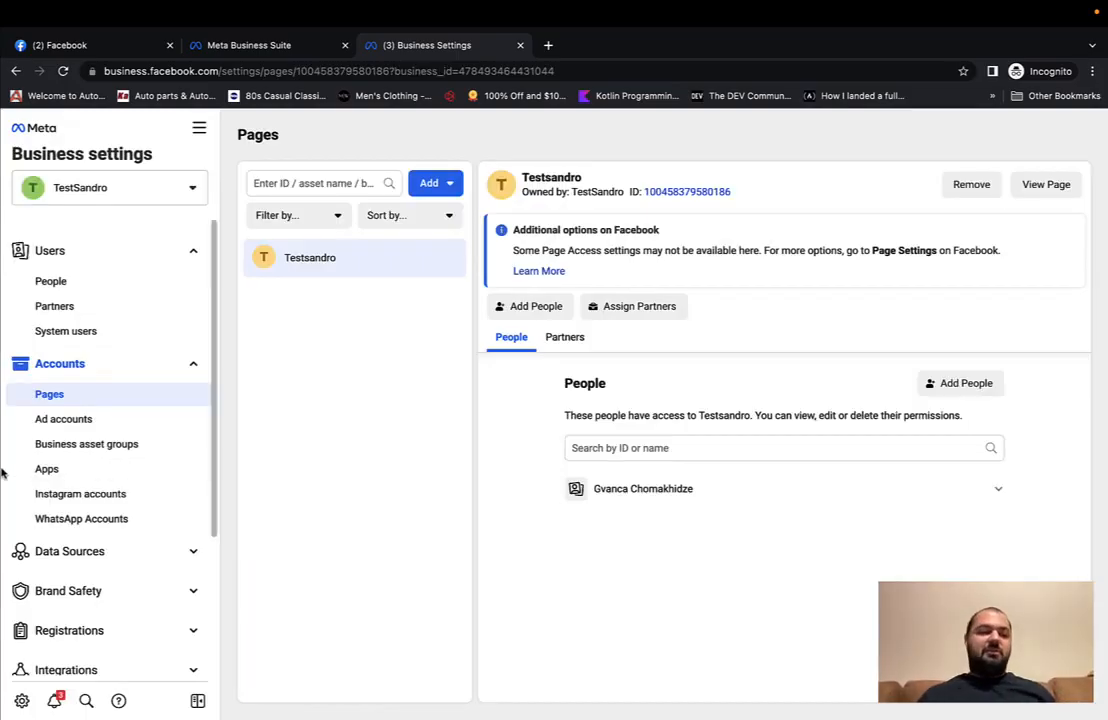
pyautogui.click(64, 420)
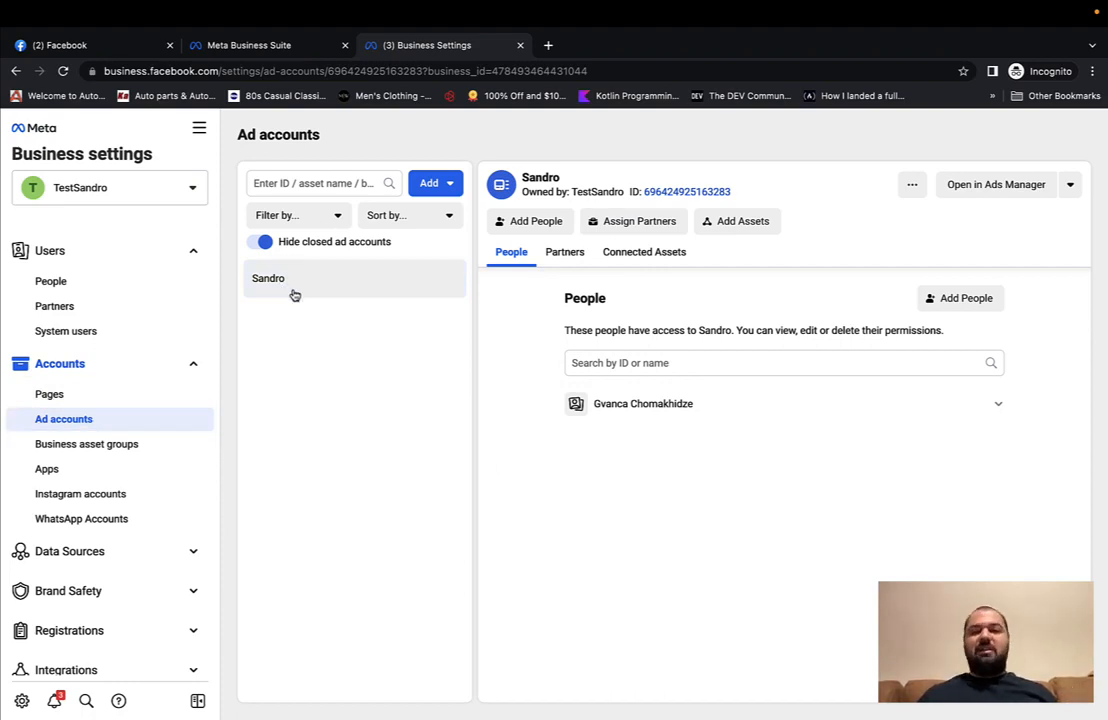
pyautogui.click(445, 186)
pyautogui.moveTo(433, 360)
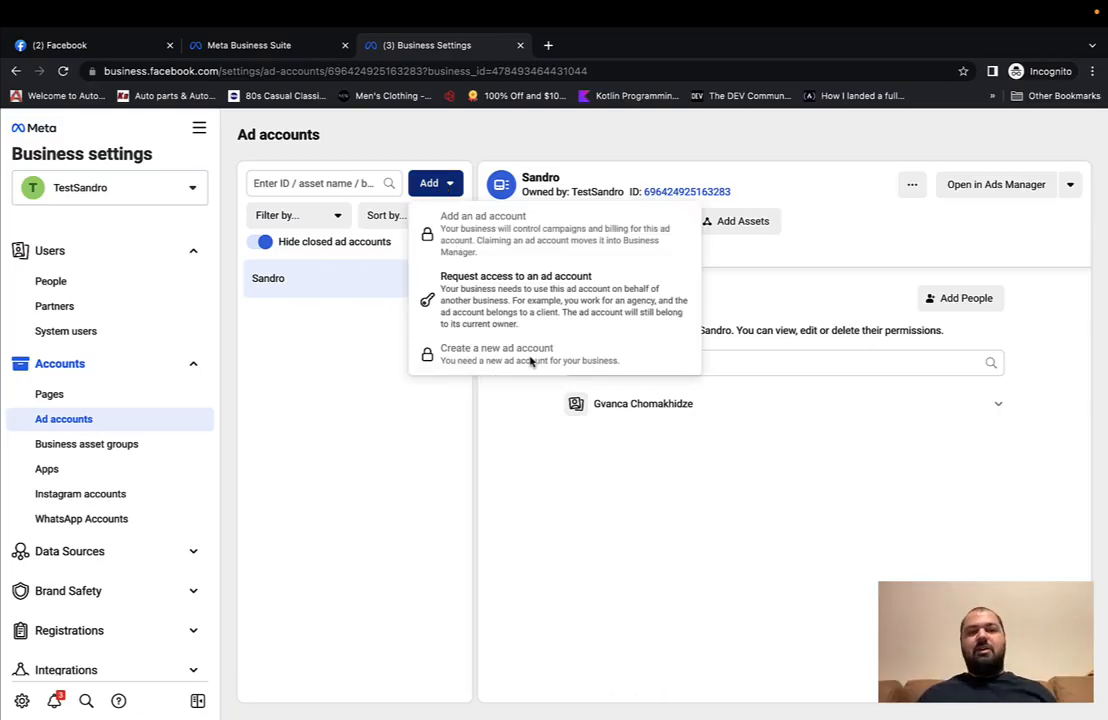
pyautogui.click(326, 390)
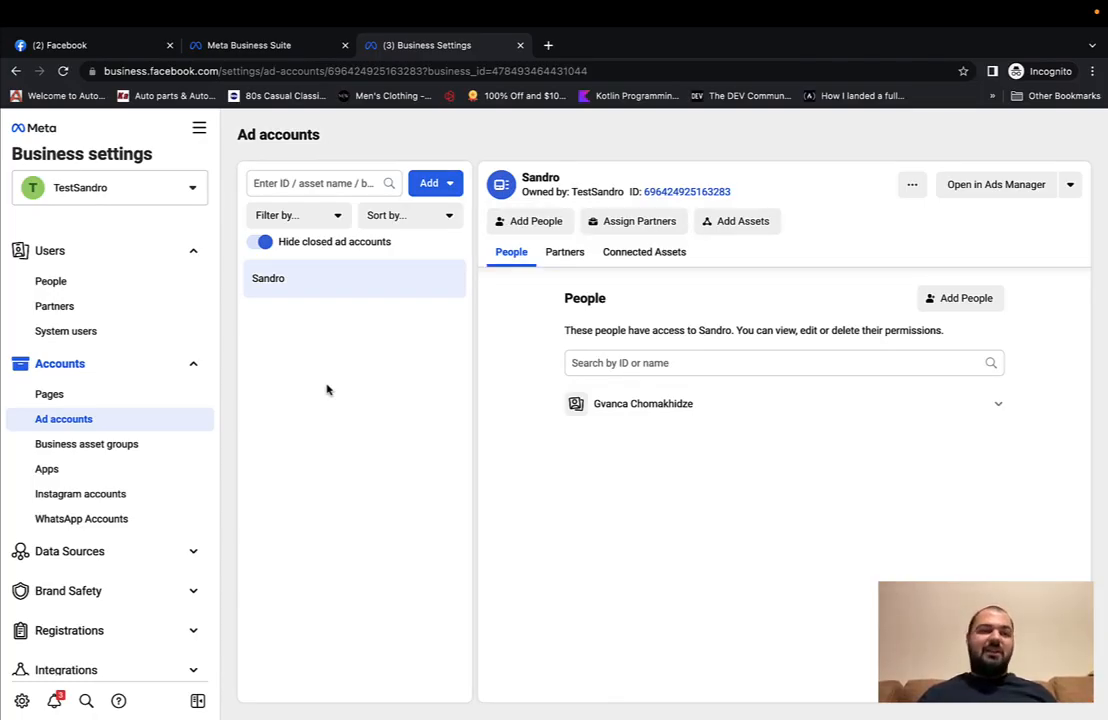
# Step: Open Ads Manager in a new browser tab from All tools and switch to it
pyautogui.click(199, 128)
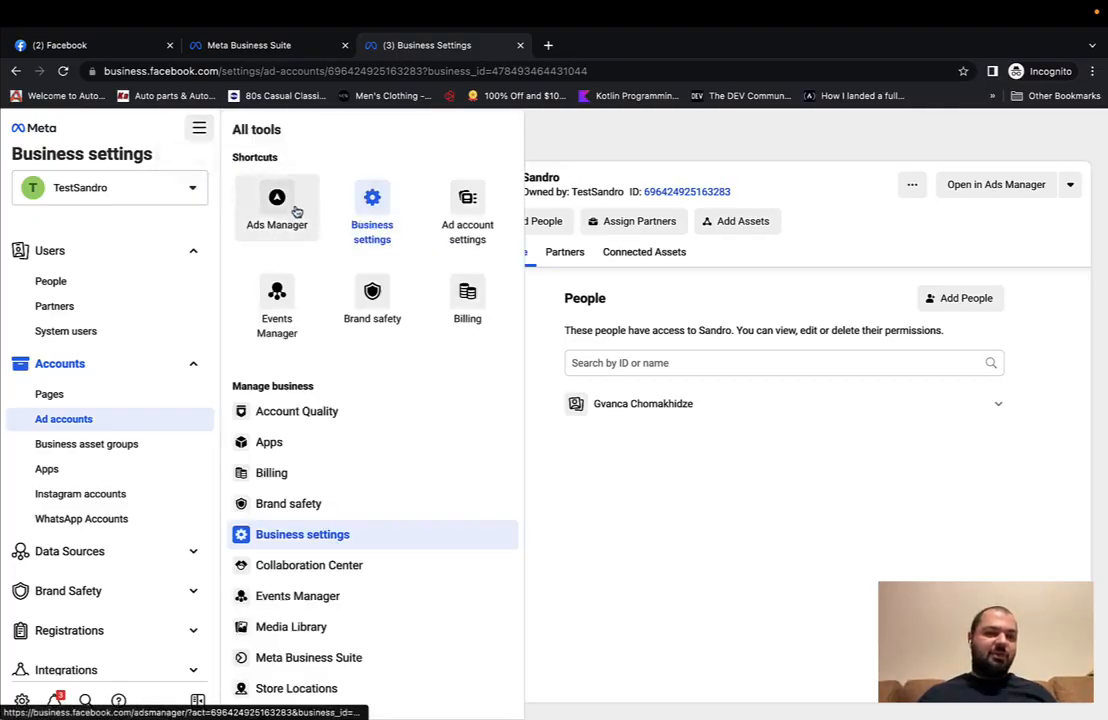
pyautogui.rightClick(296, 210)
pyautogui.click(305, 211)
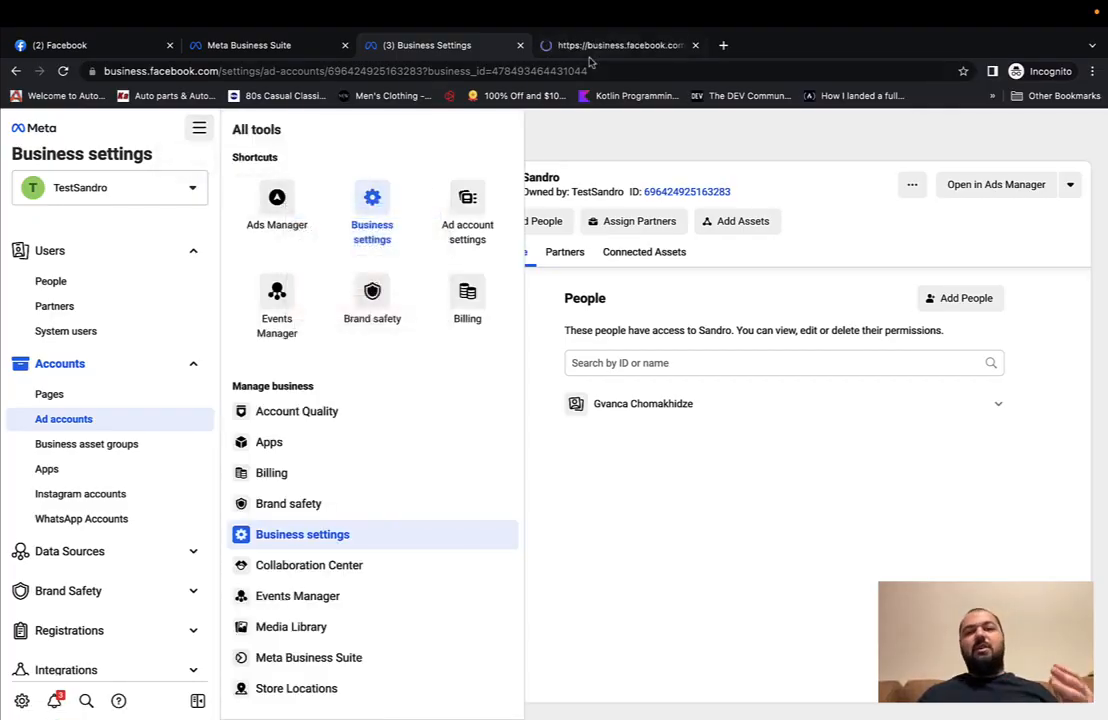
pyautogui.click(594, 46)
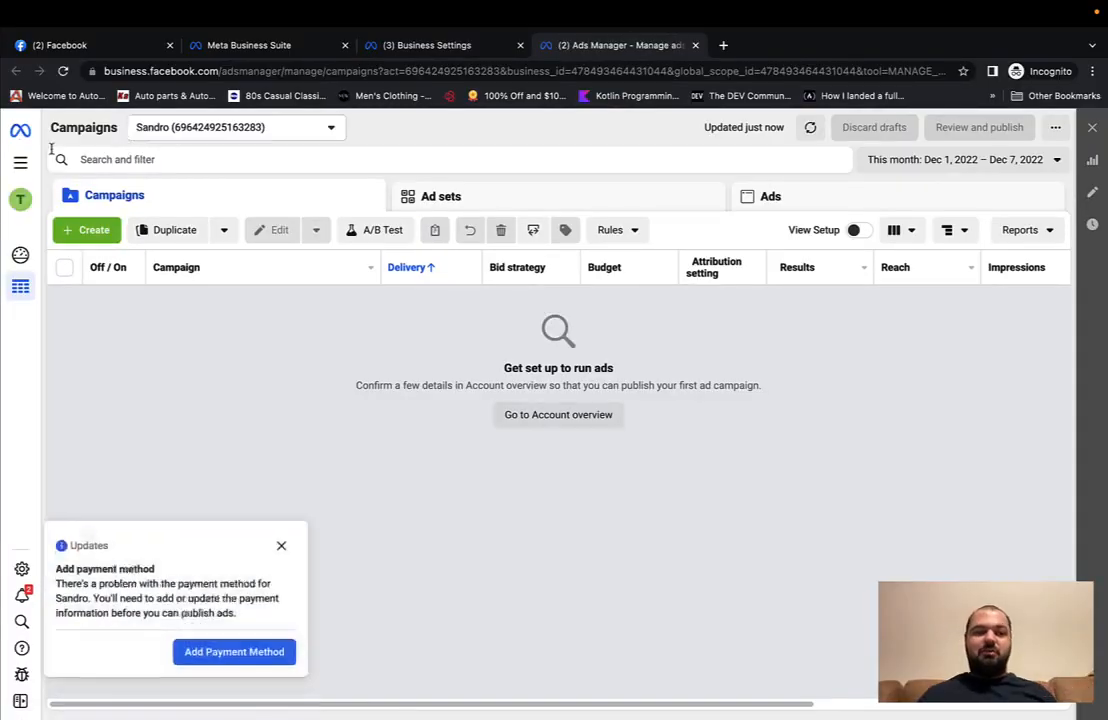
# Step: Go to Billing and open the Sandro ad account's payment settings
pyautogui.click(20, 162)
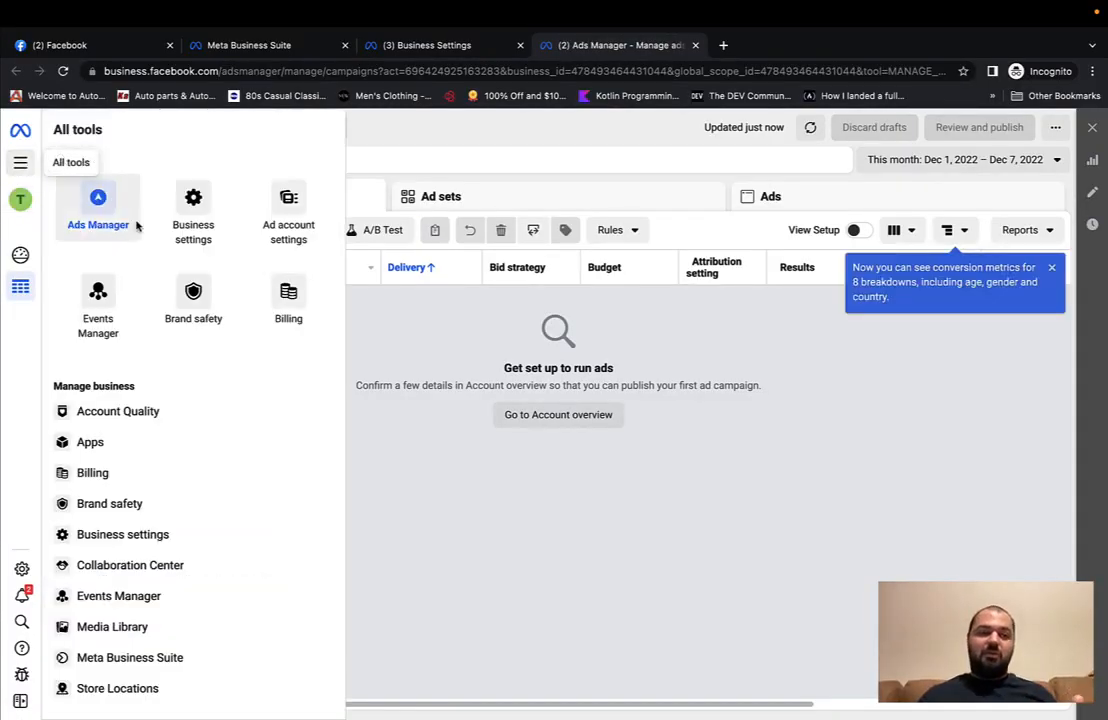
pyautogui.click(100, 476)
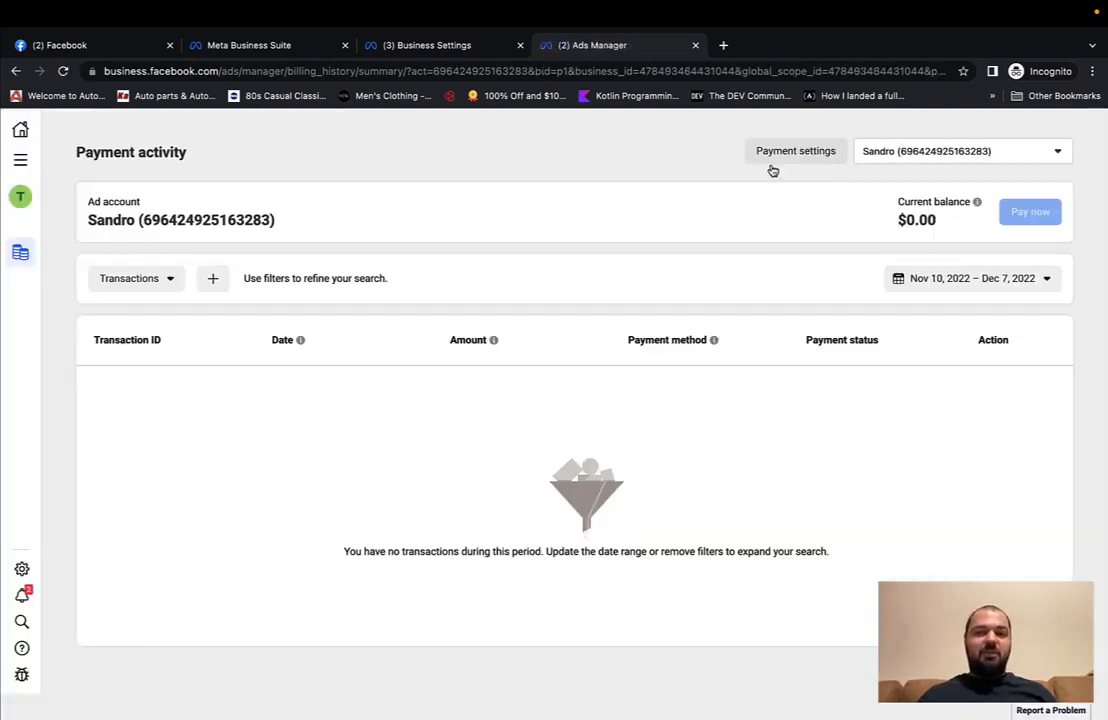
pyautogui.click(786, 151)
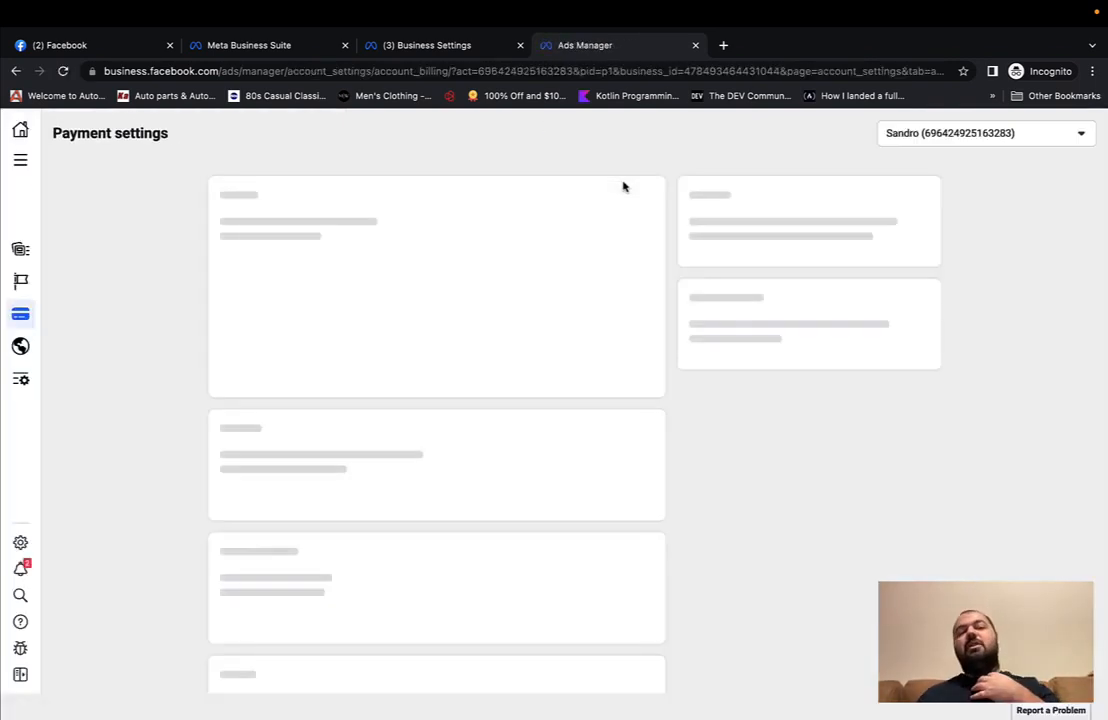
pyautogui.click(633, 452)
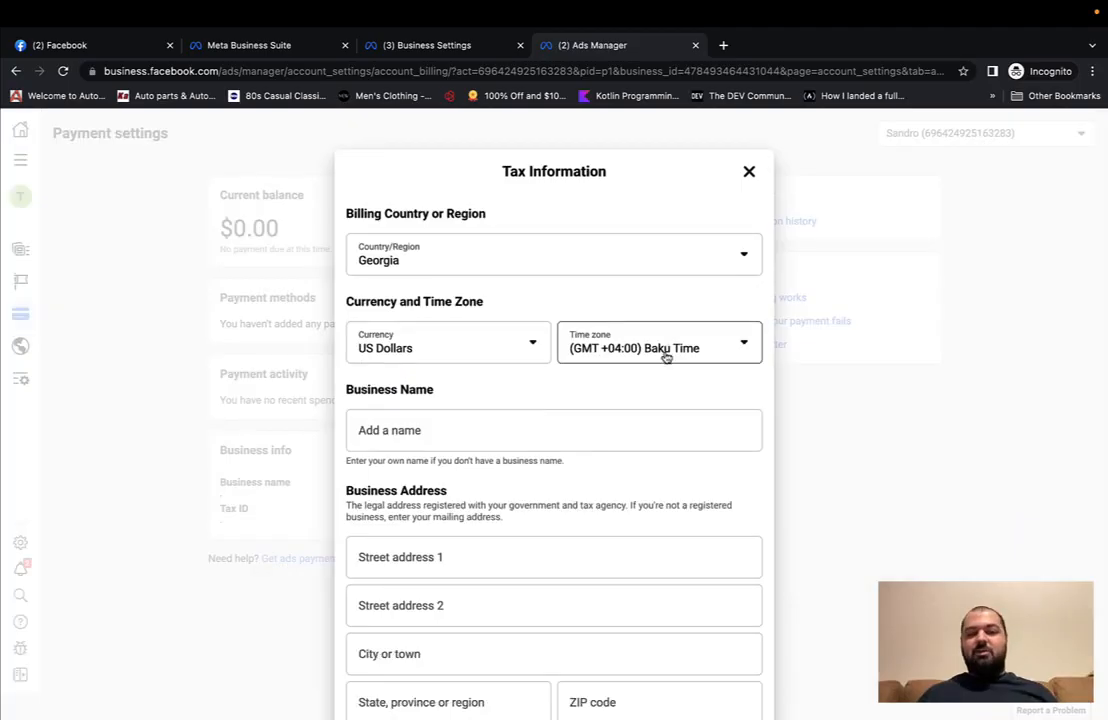
pyautogui.click(666, 349)
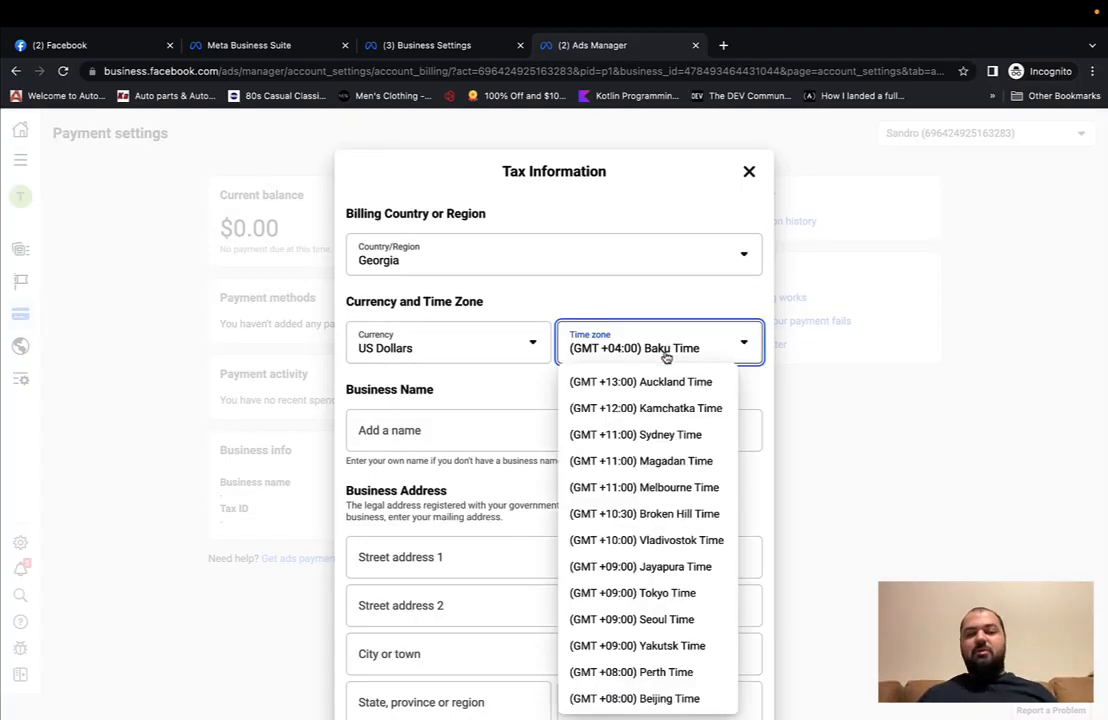
pyautogui.scroll(-6, 658, 509)
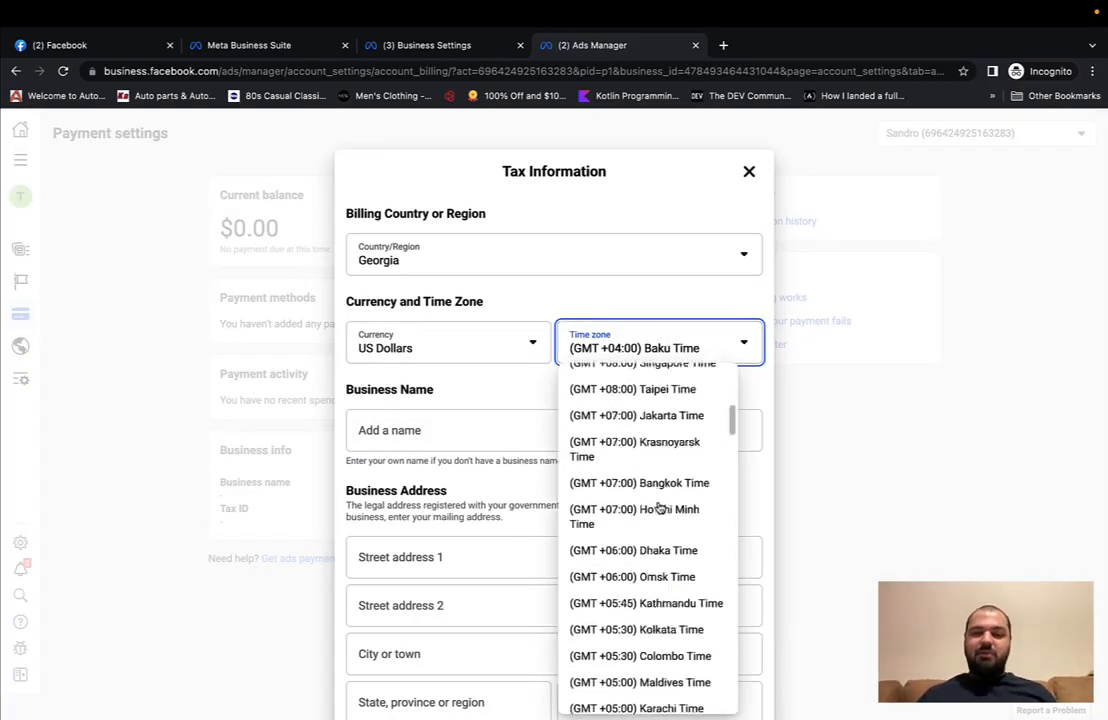
pyautogui.click(626, 350)
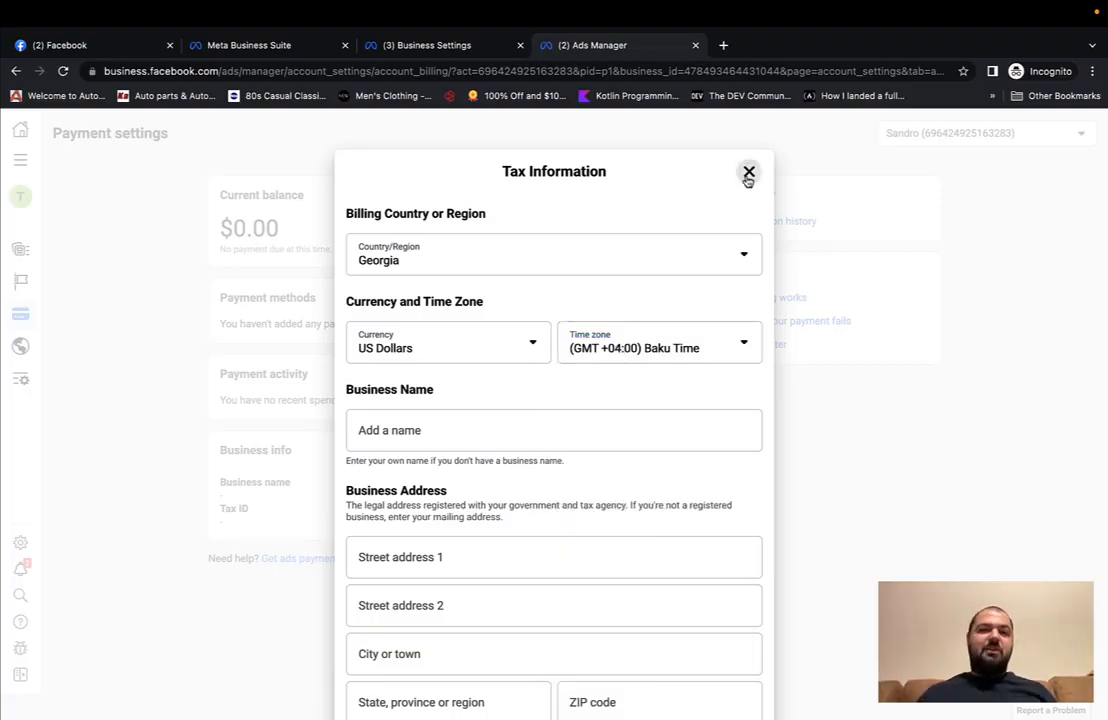
pyautogui.click(749, 171)
# Step: Close Ads Manager and the All tools panel, then list People with their Sandro ad account and TestSandro's Pixel
pyautogui.click(695, 65)
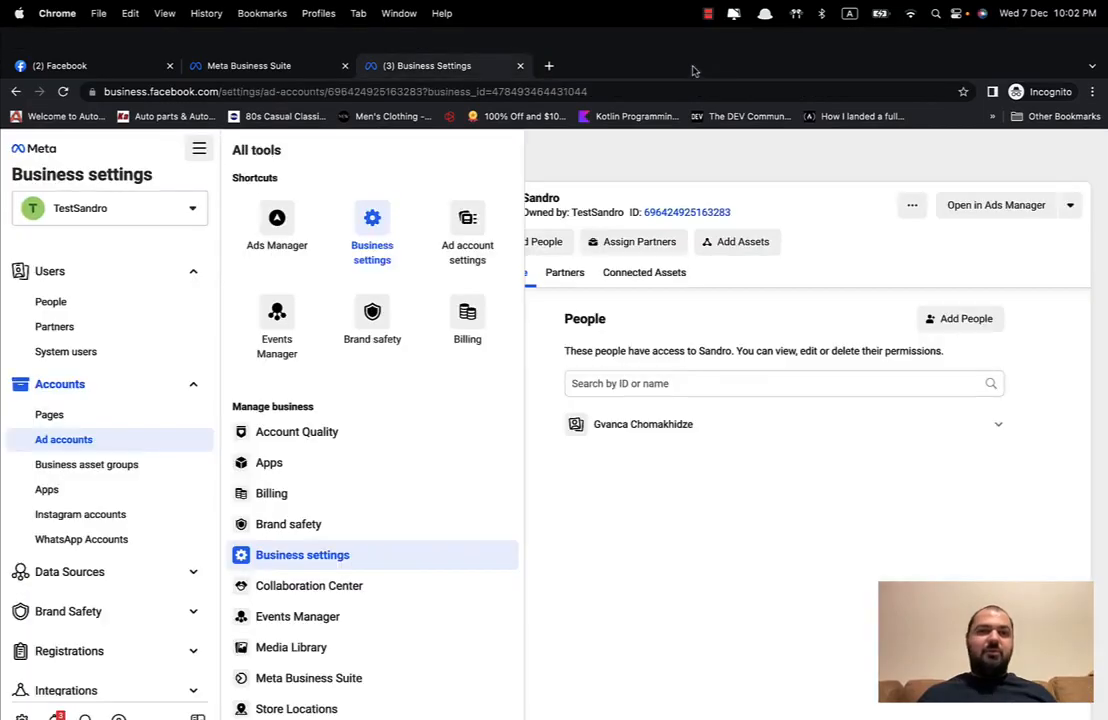
pyautogui.click(605, 134)
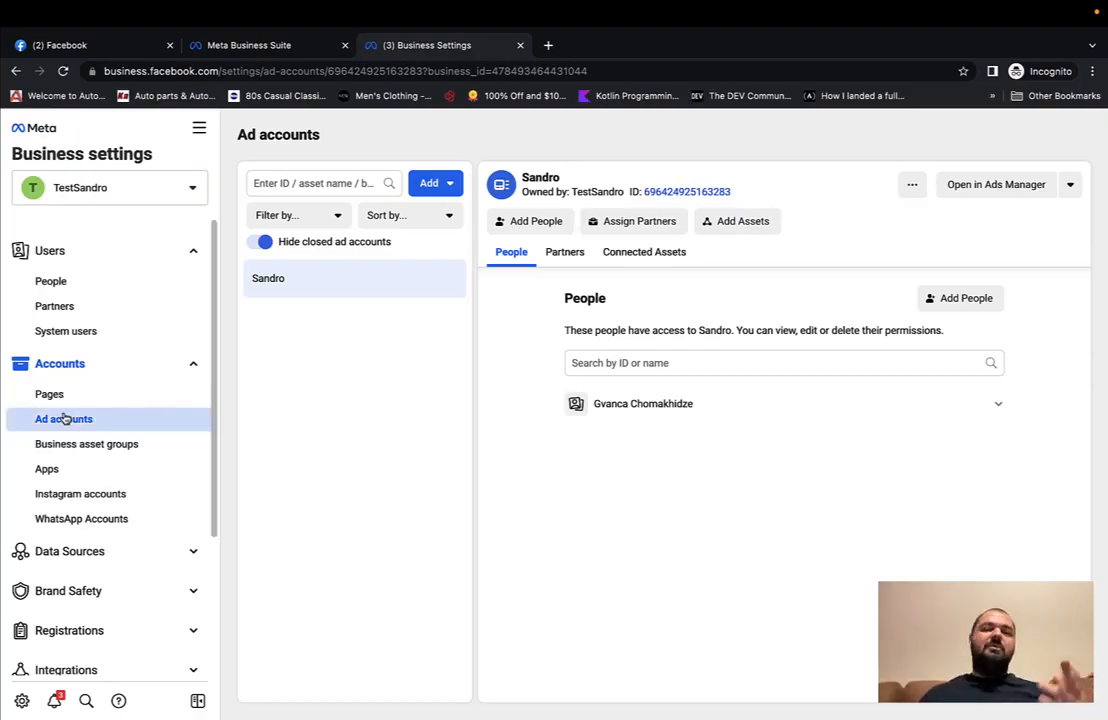
pyautogui.click(50, 281)
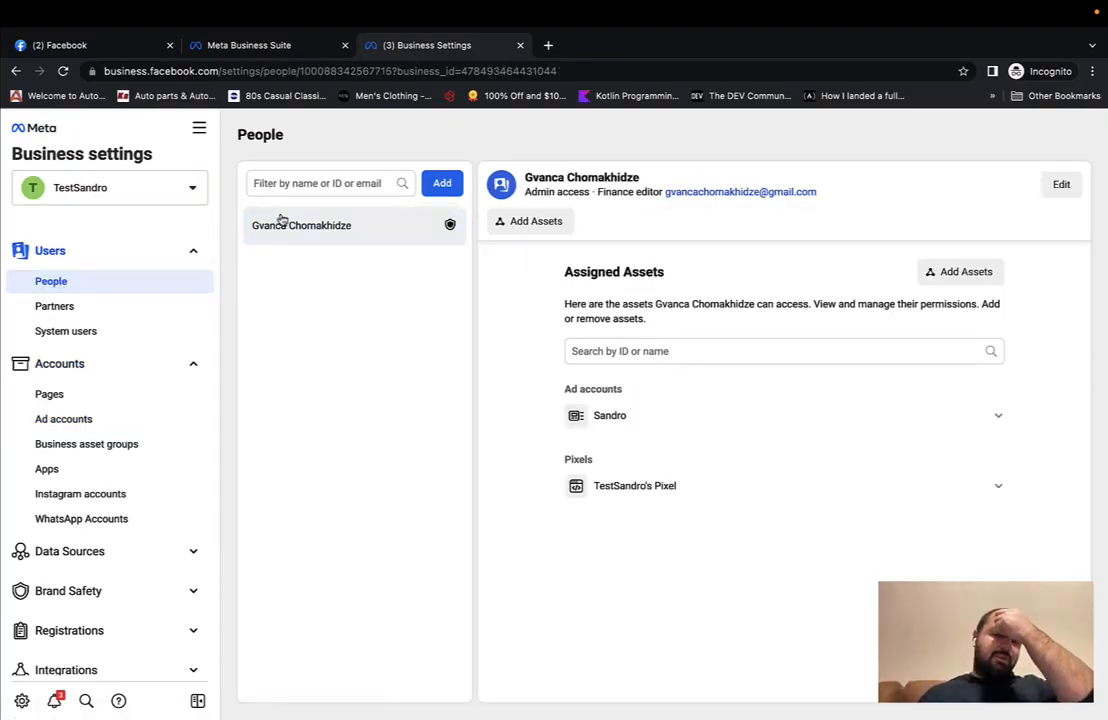
# Step: Add the Testsandro Page to the person's assets with full control
pyautogui.click(541, 230)
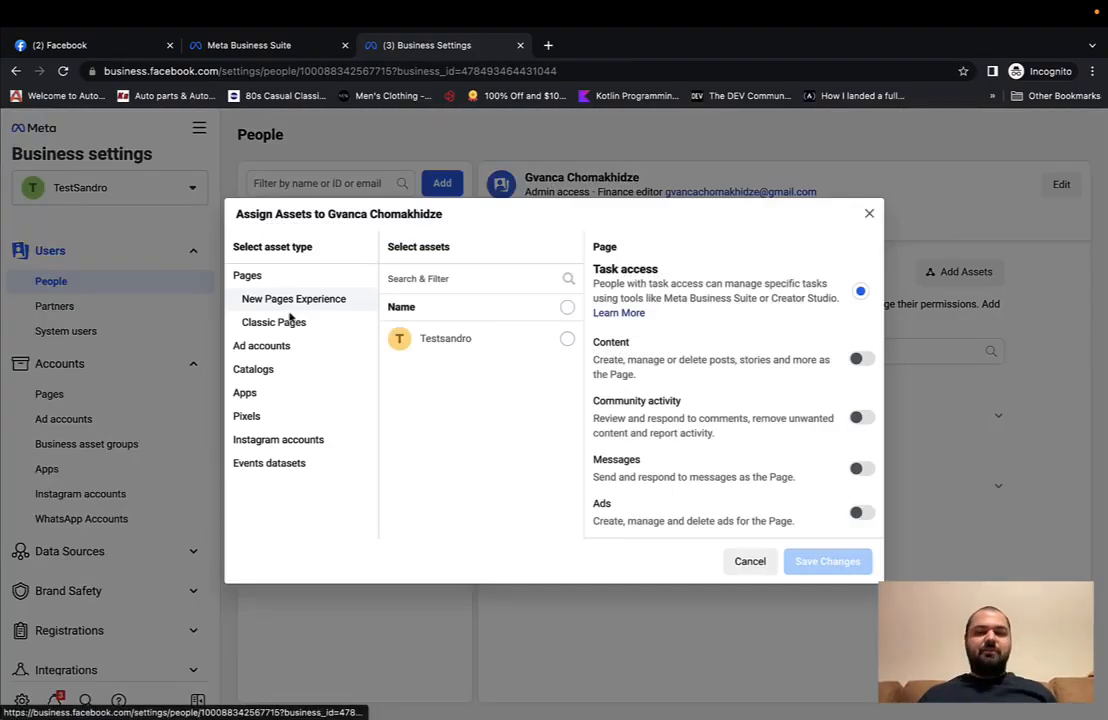
pyautogui.click(566, 339)
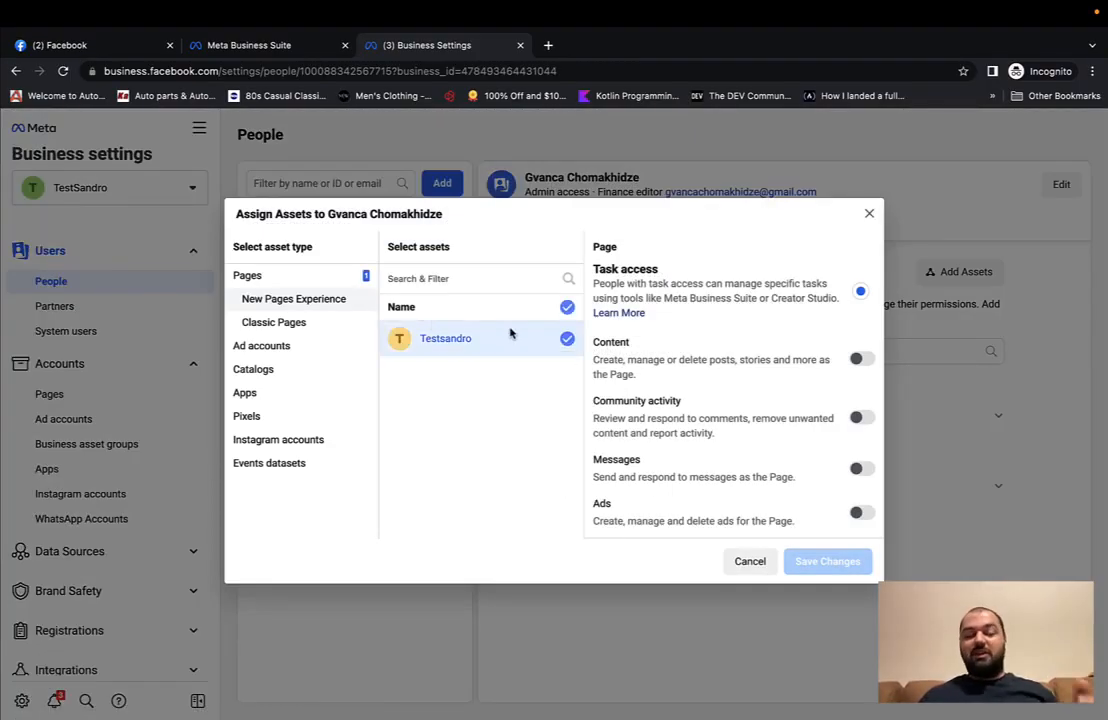
pyautogui.click(858, 361)
pyautogui.click(860, 512)
pyautogui.scroll(-1, 868, 519)
pyautogui.scroll(-5, 868, 519)
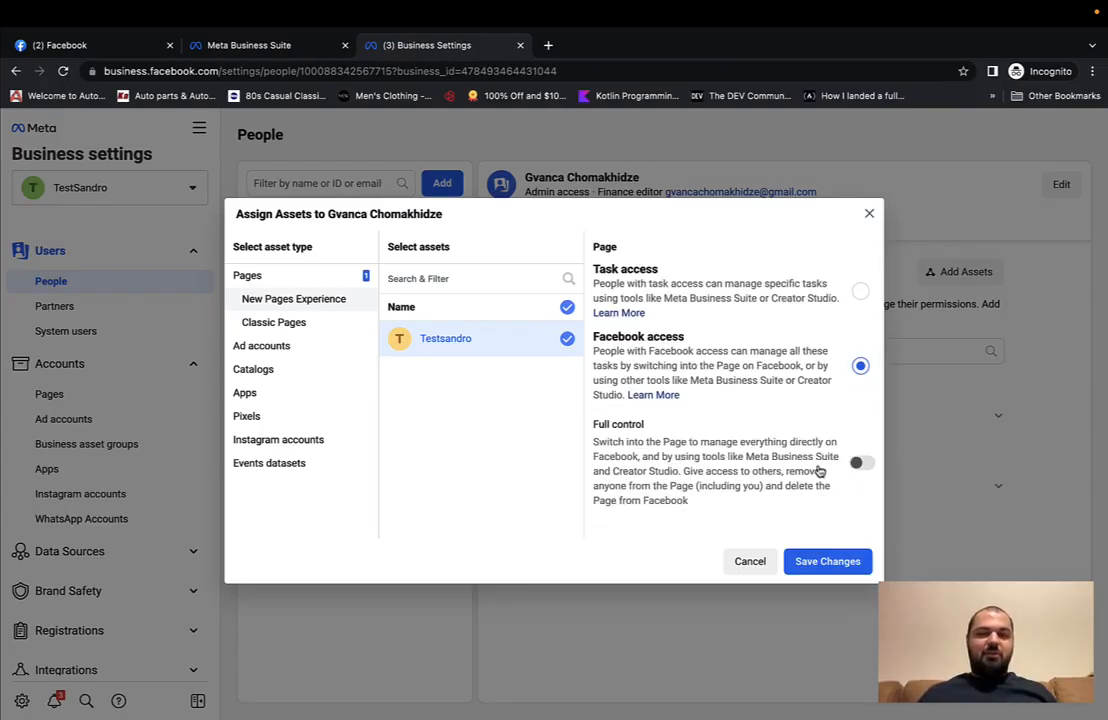
pyautogui.click(858, 463)
# Step: Add the Sandro ad account with full Manage Ad Account control
pyautogui.click(268, 346)
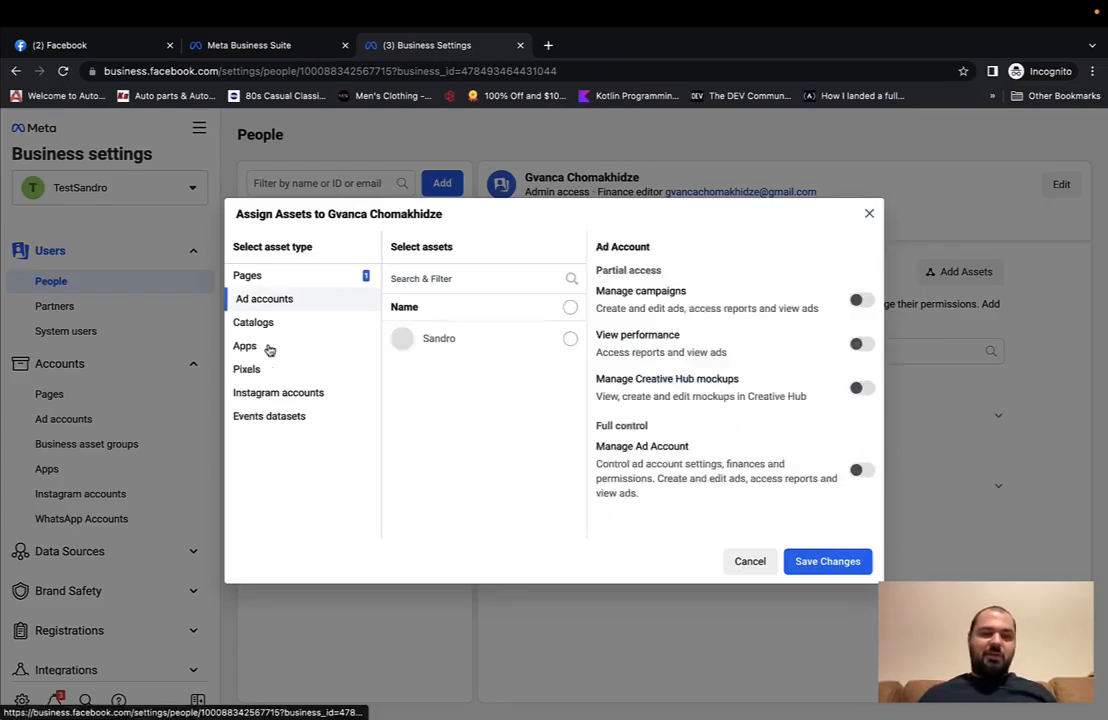
pyautogui.click(570, 308)
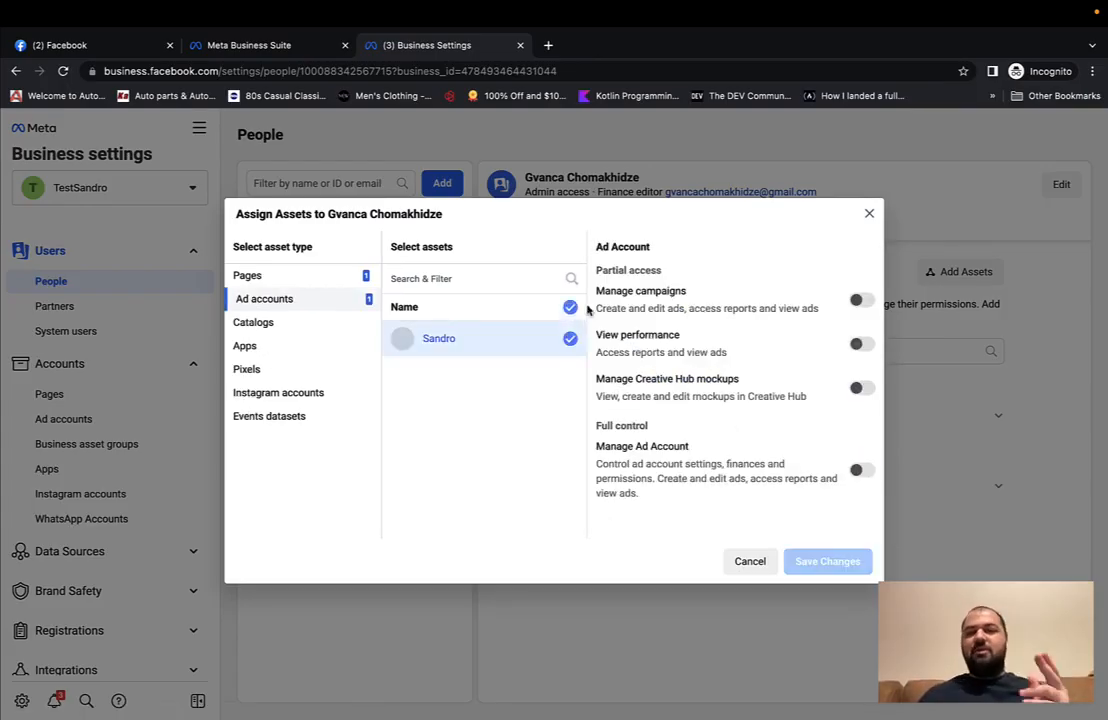
pyautogui.click(858, 300)
pyautogui.click(862, 471)
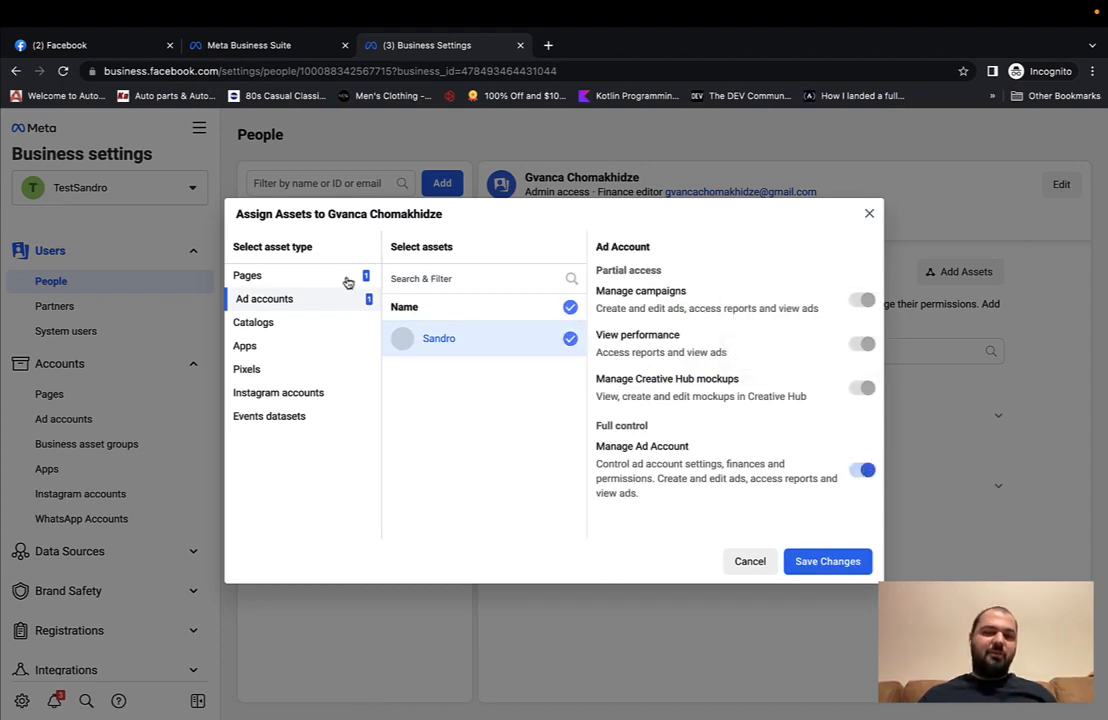
# Step: Review catalogs, apps, pixels, Instagram accounts and events datasets, then save the asset assignments
pyautogui.click(258, 322)
pyautogui.click(250, 344)
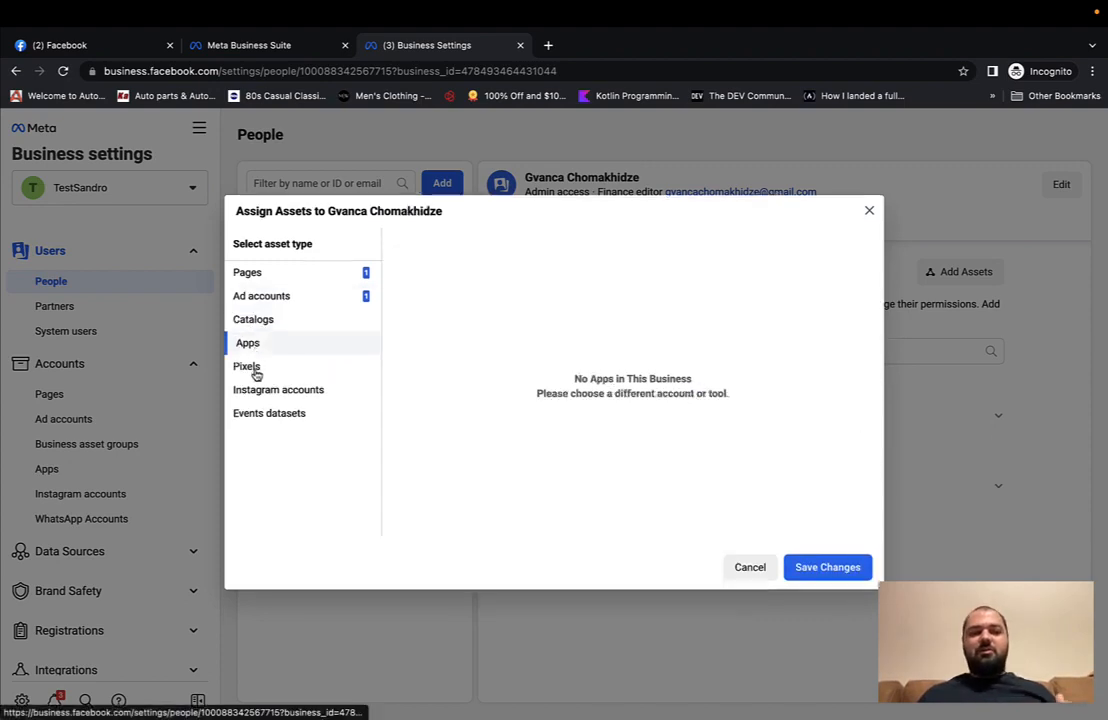
pyautogui.click(252, 367)
pyautogui.click(257, 390)
pyautogui.click(256, 414)
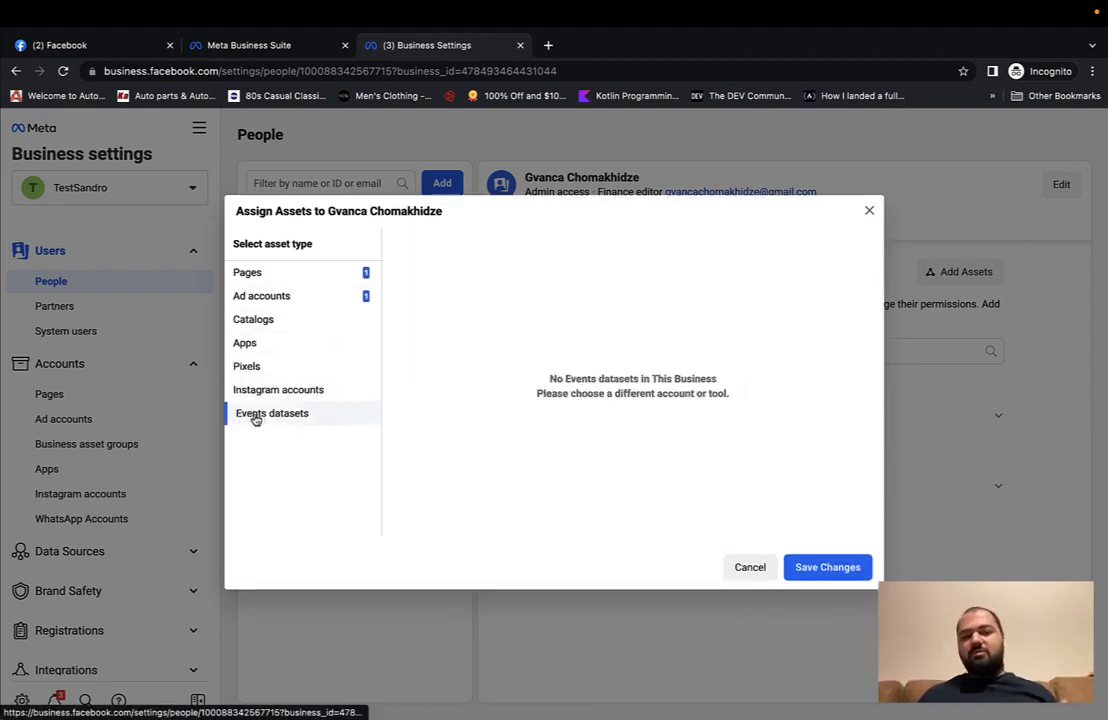
pyautogui.click(806, 564)
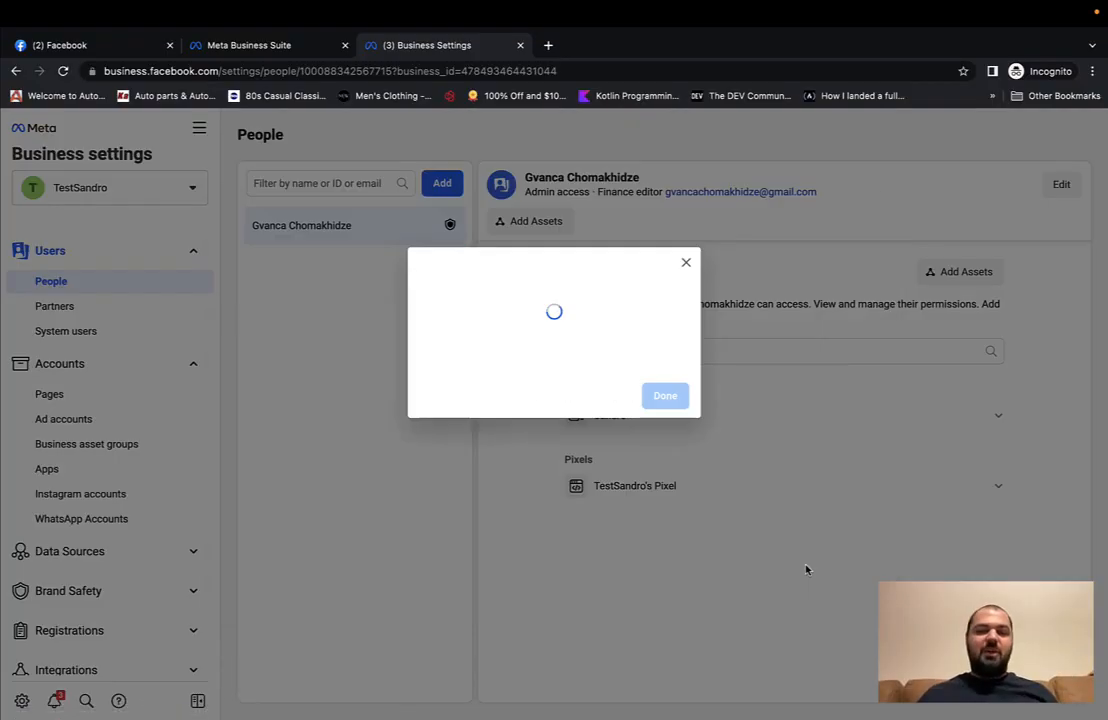
pyautogui.click(685, 262)
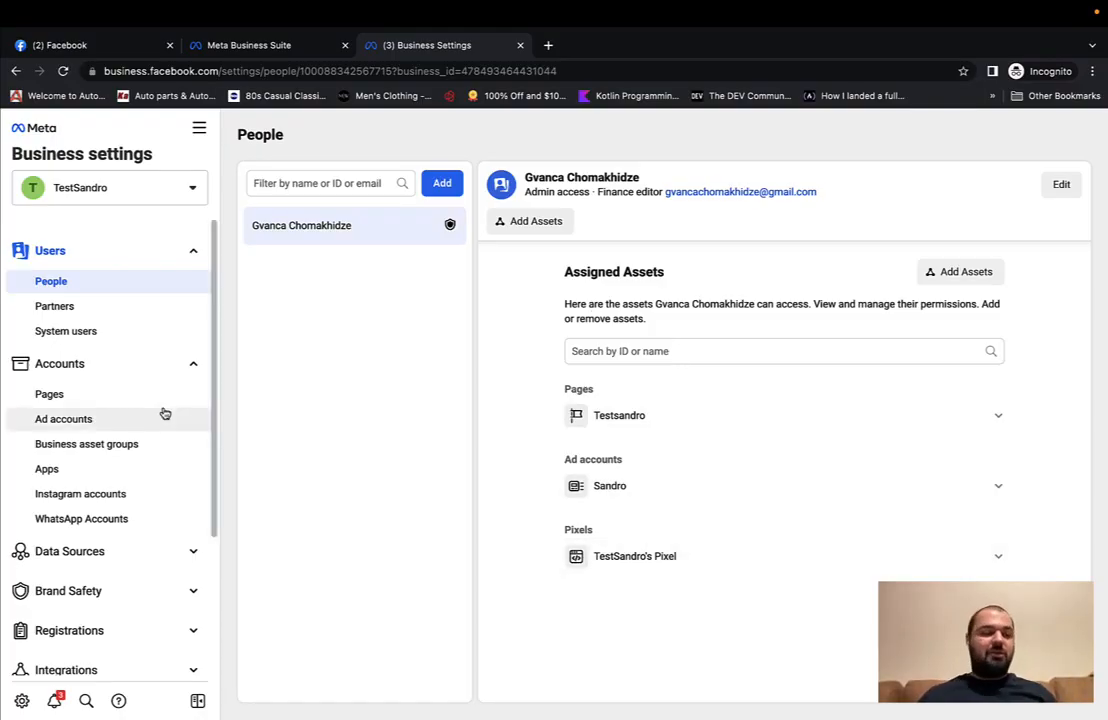
# Step: Go to Data Sources > Pixels in Business settings
pyautogui.scroll(-3, 104, 485)
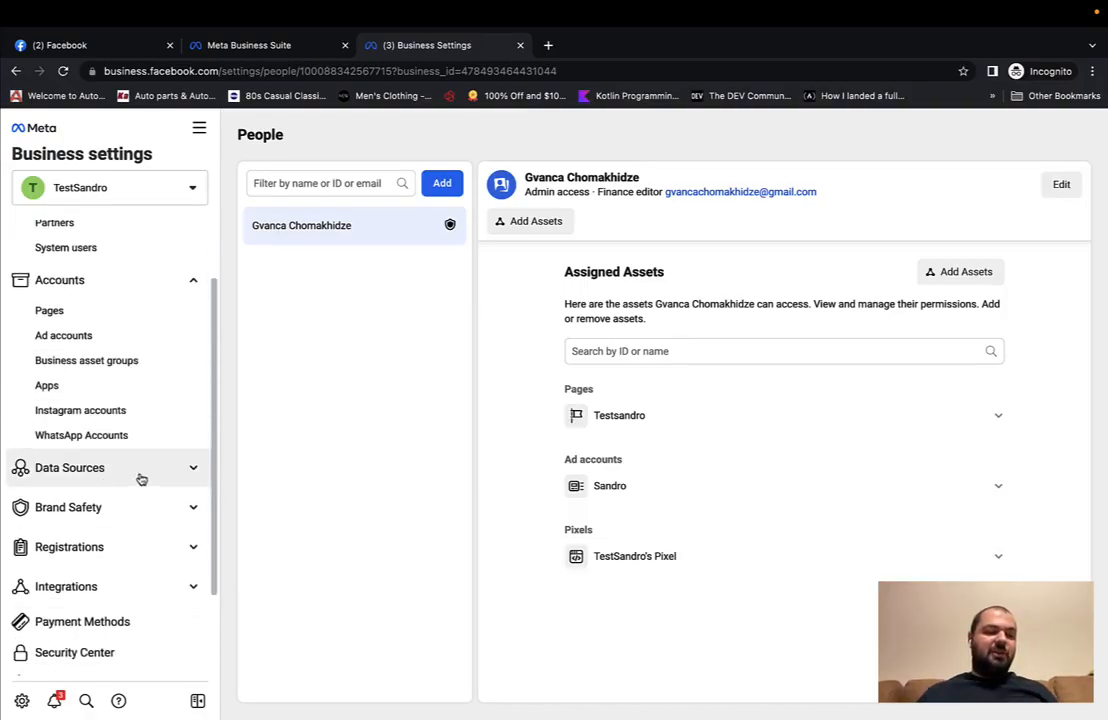
pyautogui.click(141, 477)
pyautogui.scroll(-2, 94, 504)
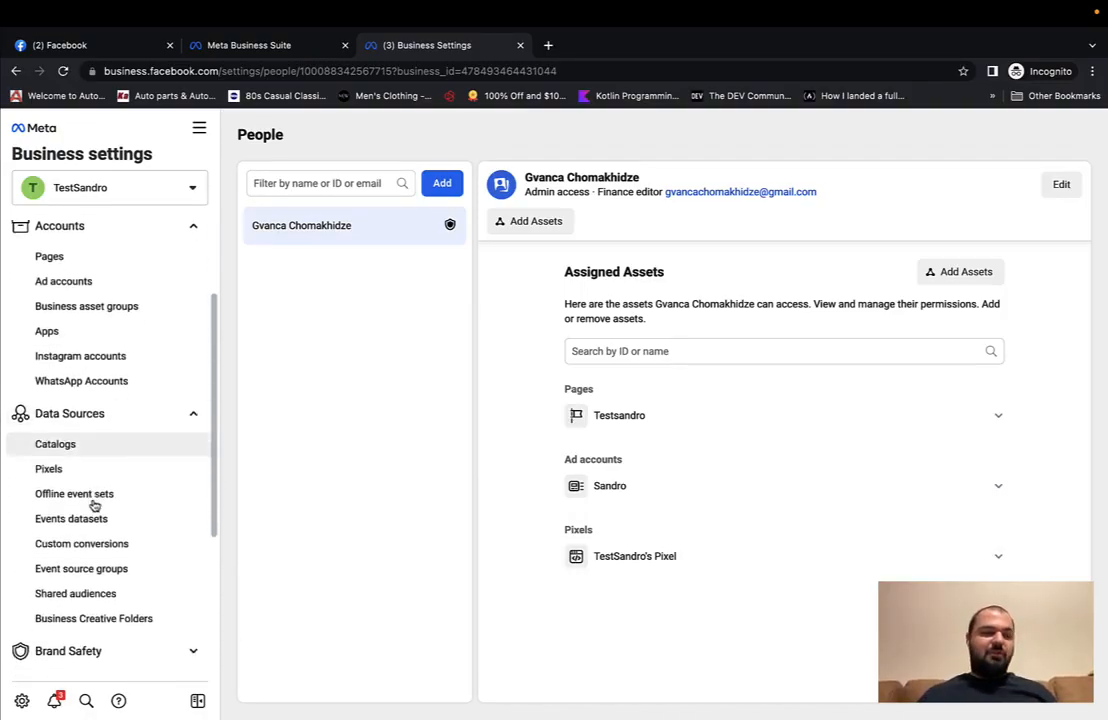
pyautogui.click(66, 470)
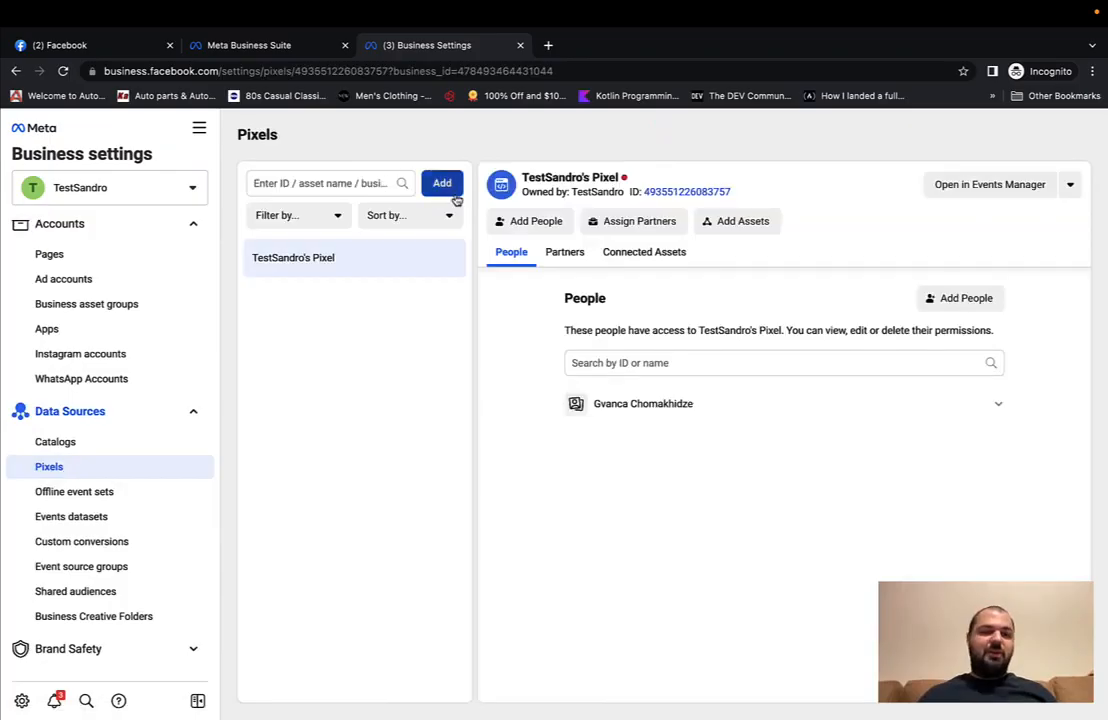
# Step: Create a new pixel named Company, skipping its website setup for now
pyautogui.click(441, 186)
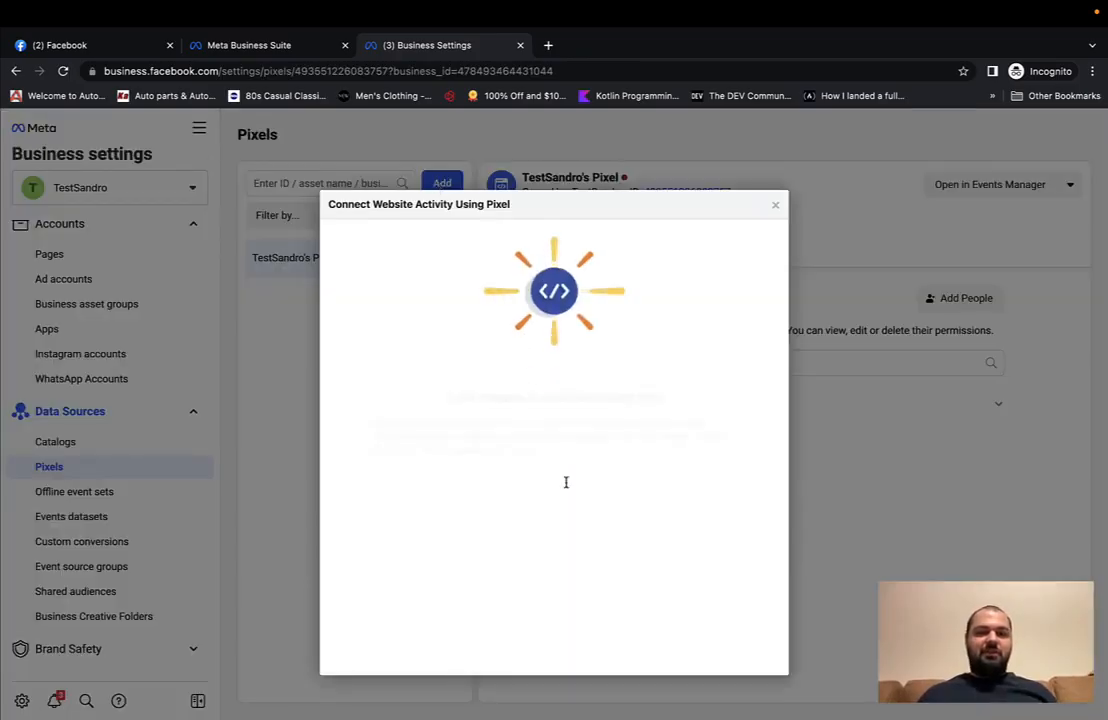
pyautogui.moveTo(509, 472); pyautogui.dragTo(377, 480)
pyautogui.write('Com')
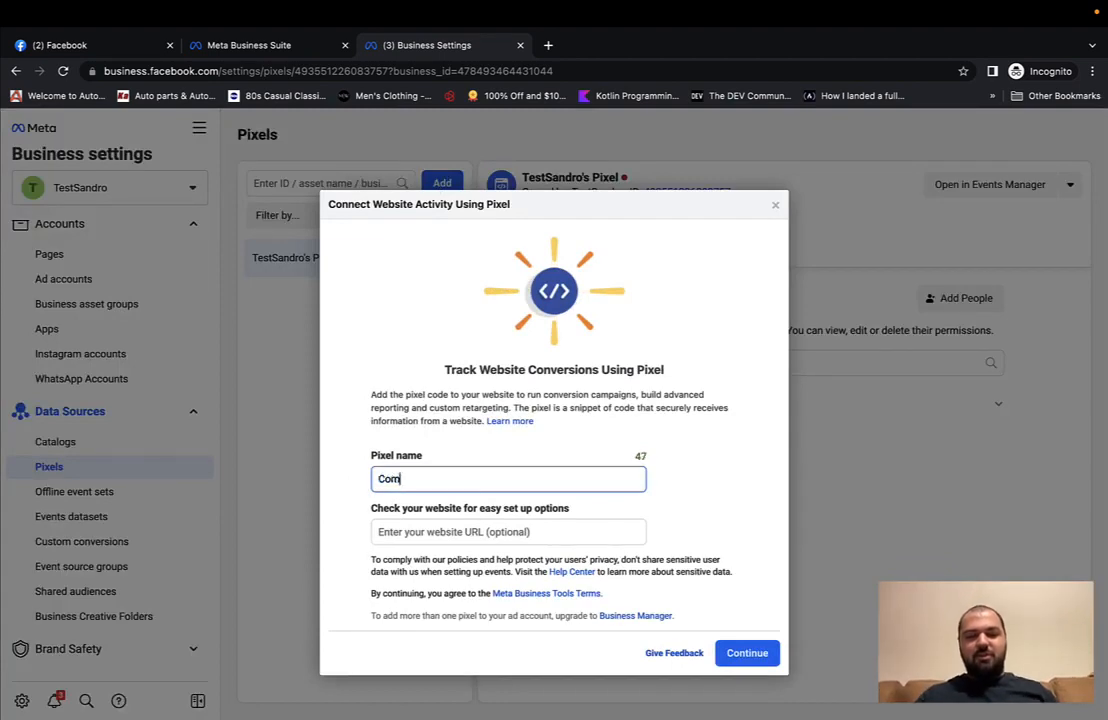
pyautogui.write('pany')
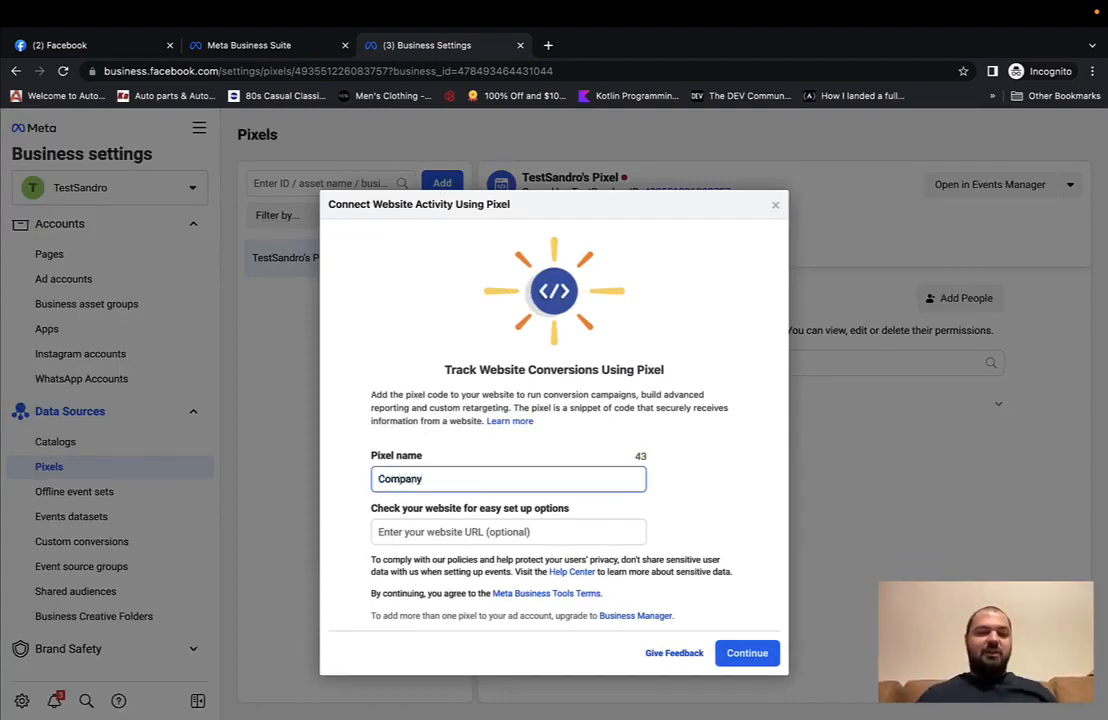
pyautogui.click(435, 531)
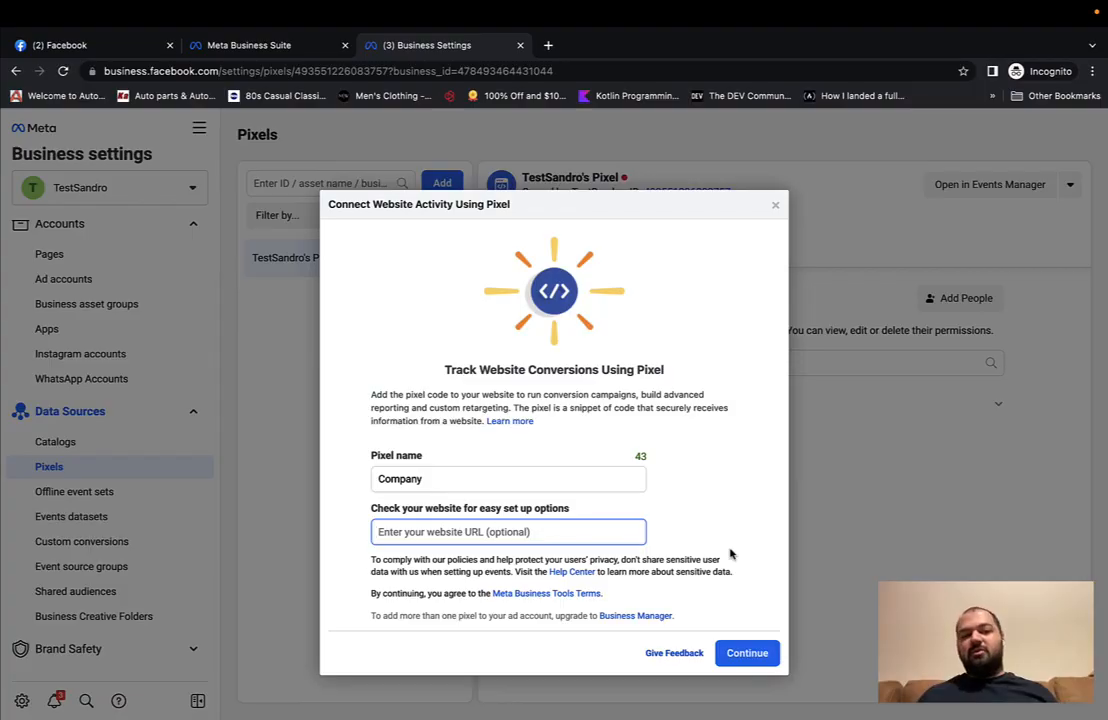
pyautogui.click(747, 652)
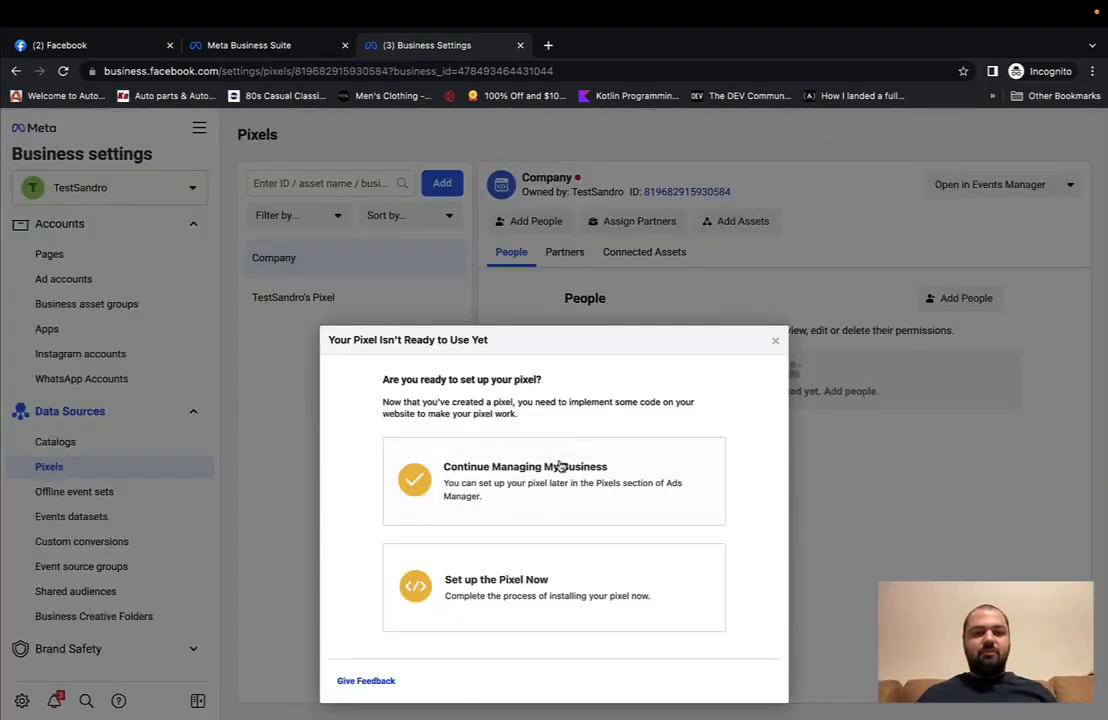
pyautogui.click(774, 322)
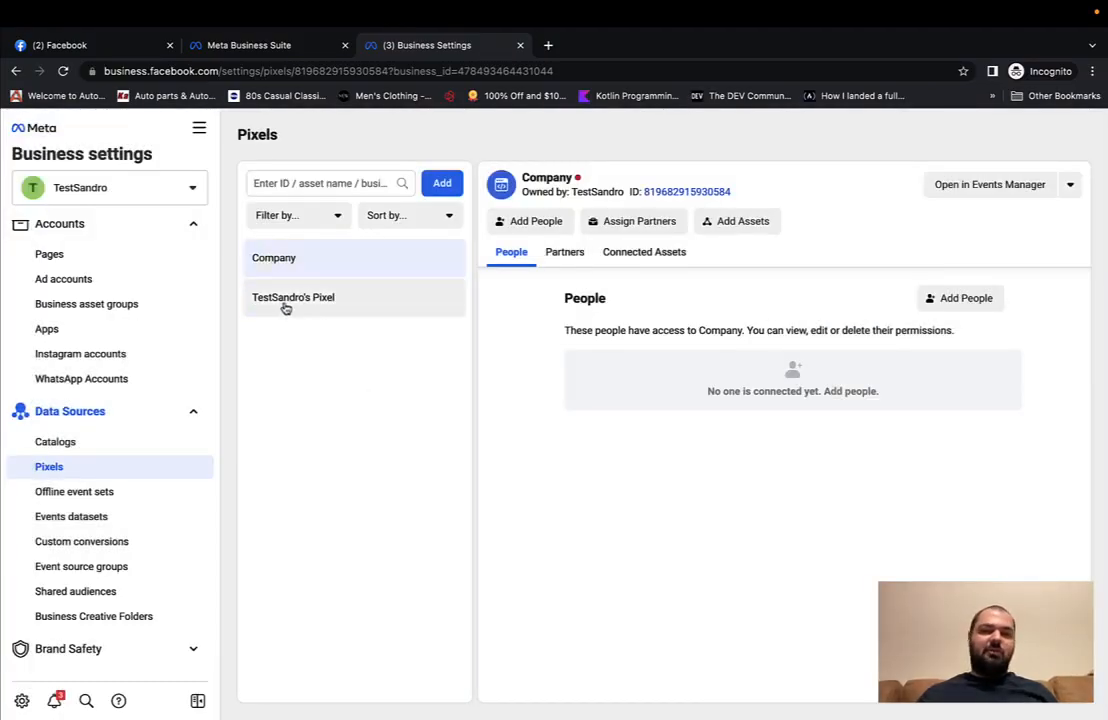
pyautogui.scroll(3, 150, 340)
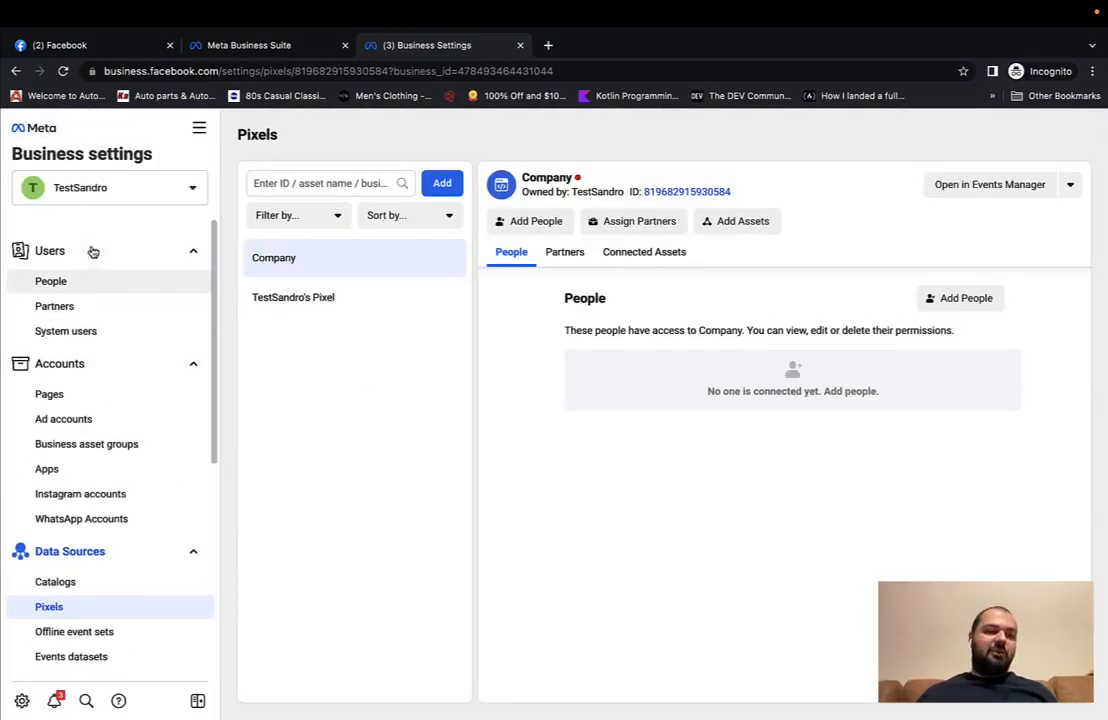
# Step: Assign the Company pixel to the team member with view and Manage Pixel permissions
pyautogui.click(62, 284)
pyautogui.click(555, 225)
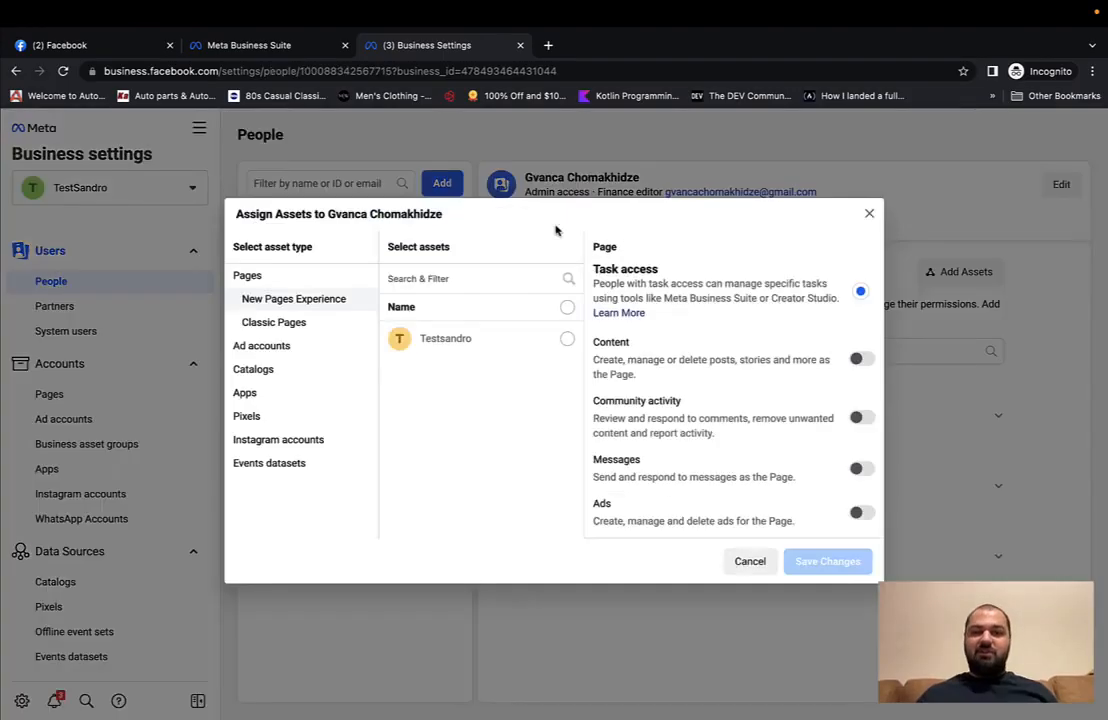
pyautogui.click(248, 416)
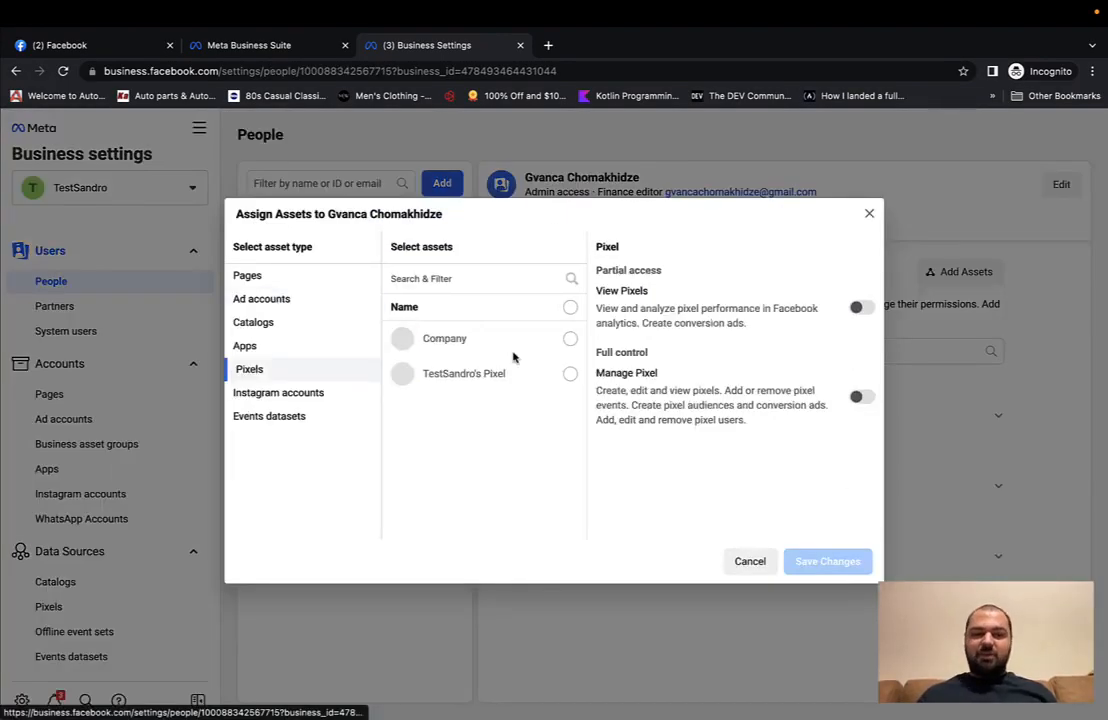
pyautogui.click(570, 339)
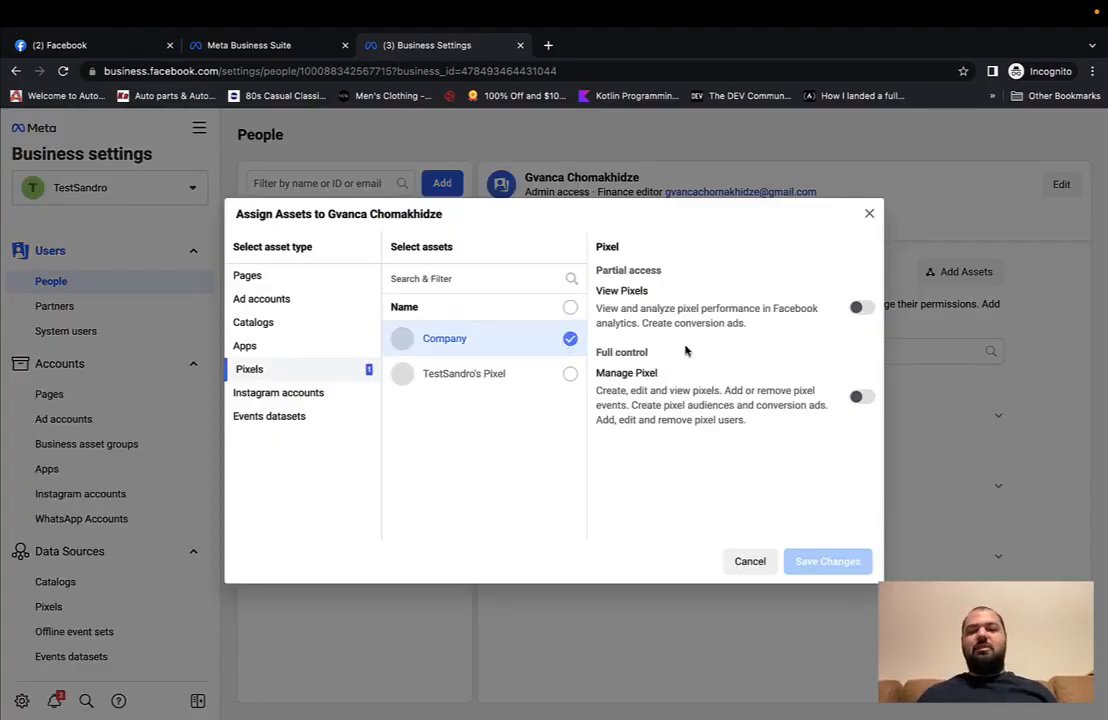
pyautogui.click(859, 307)
pyautogui.click(863, 397)
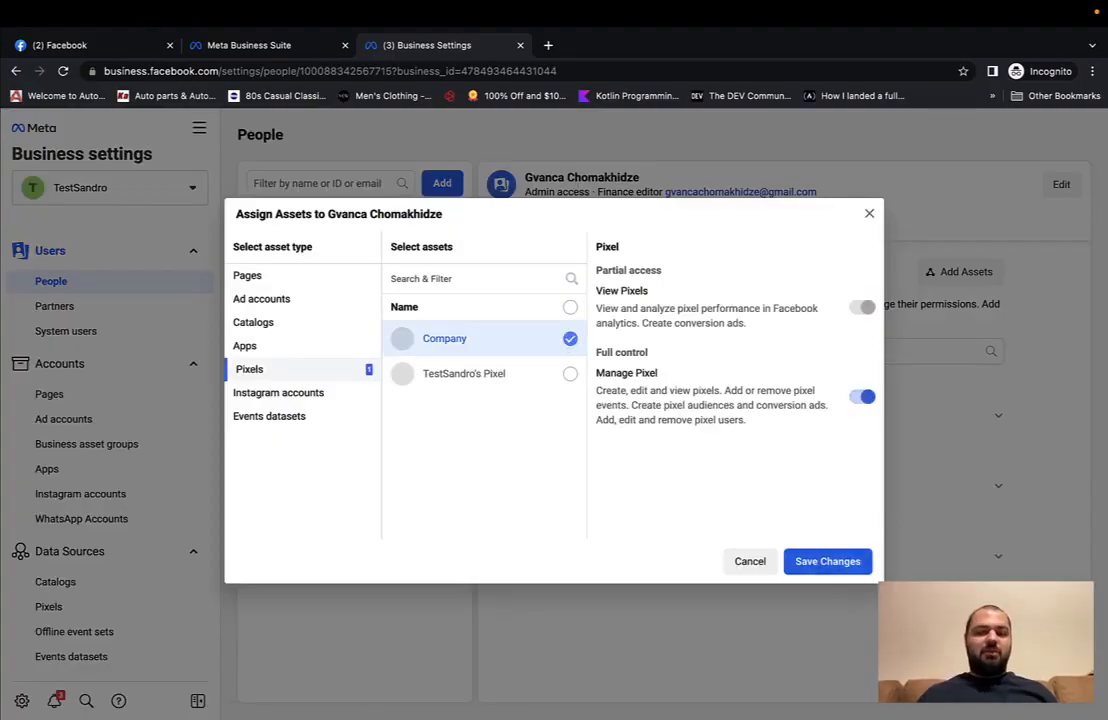
pyautogui.click(827, 561)
pyautogui.click(685, 264)
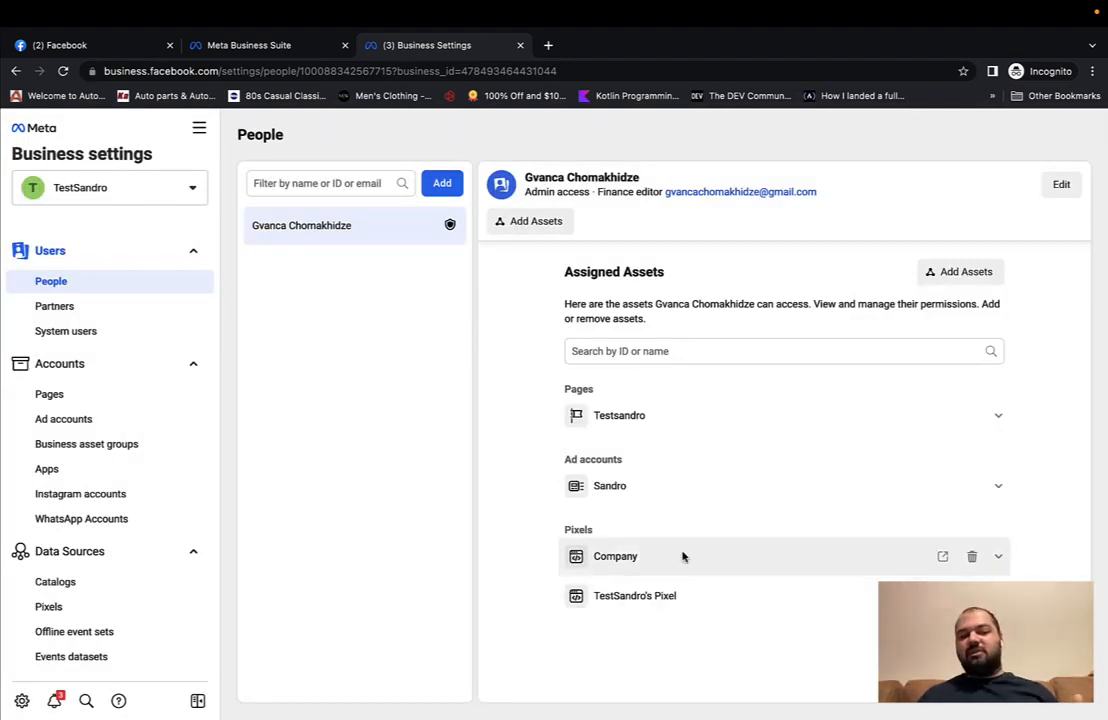
# Step: Review the business's Instagram accounts and WhatsApp accounts
pyautogui.scroll(-1, 104, 430)
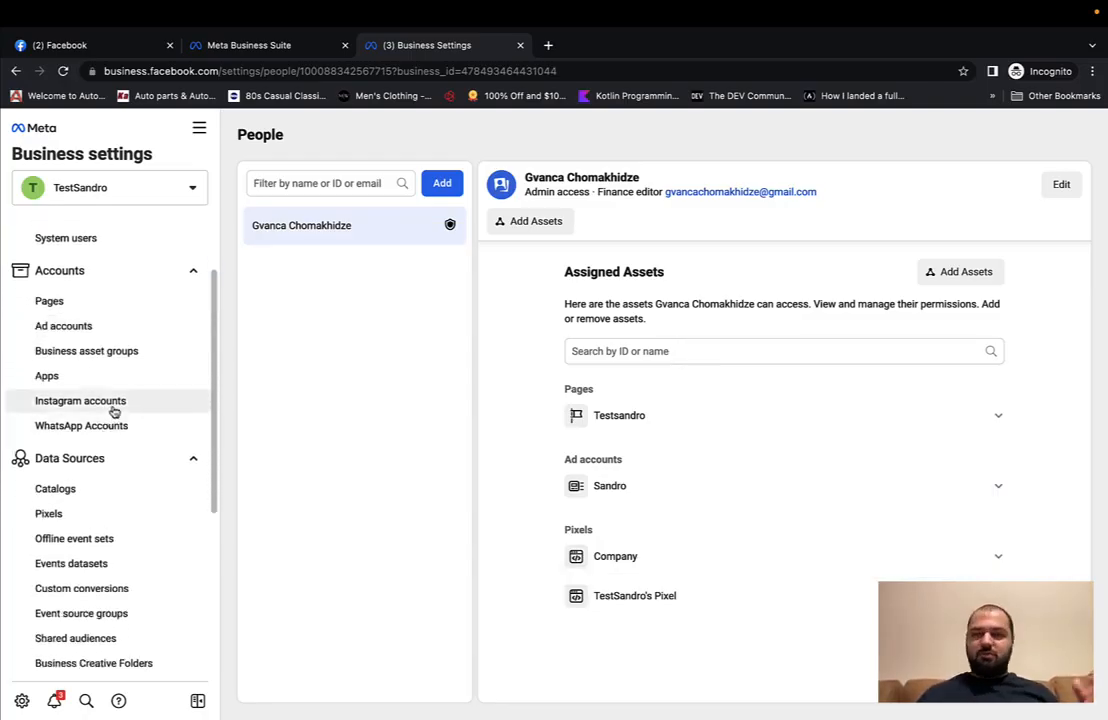
pyautogui.click(112, 404)
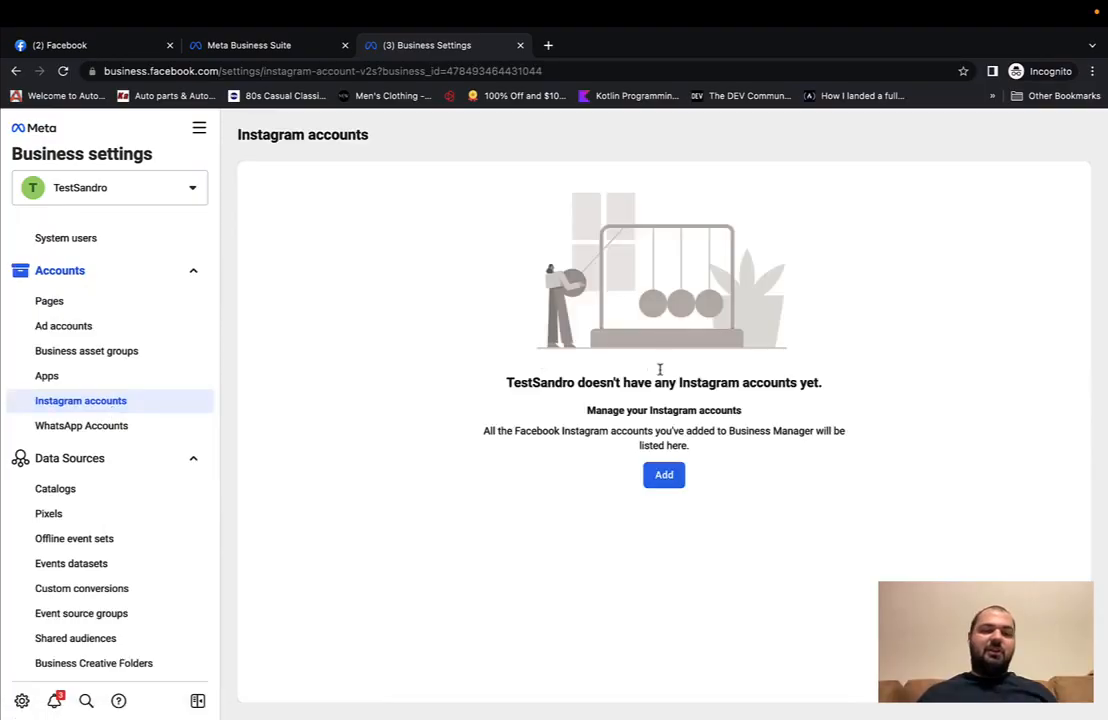
pyautogui.click(91, 427)
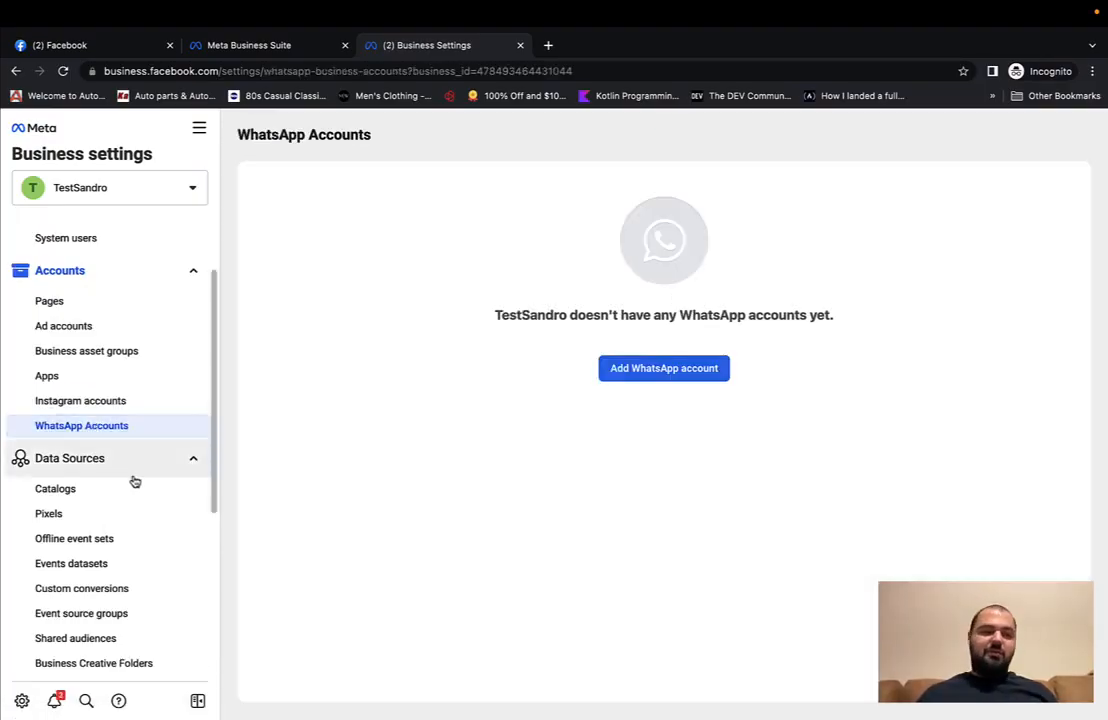
# Step: Remove the choporti.ge domain under Brand Safety > Domains
pyautogui.scroll(-3, 134, 480)
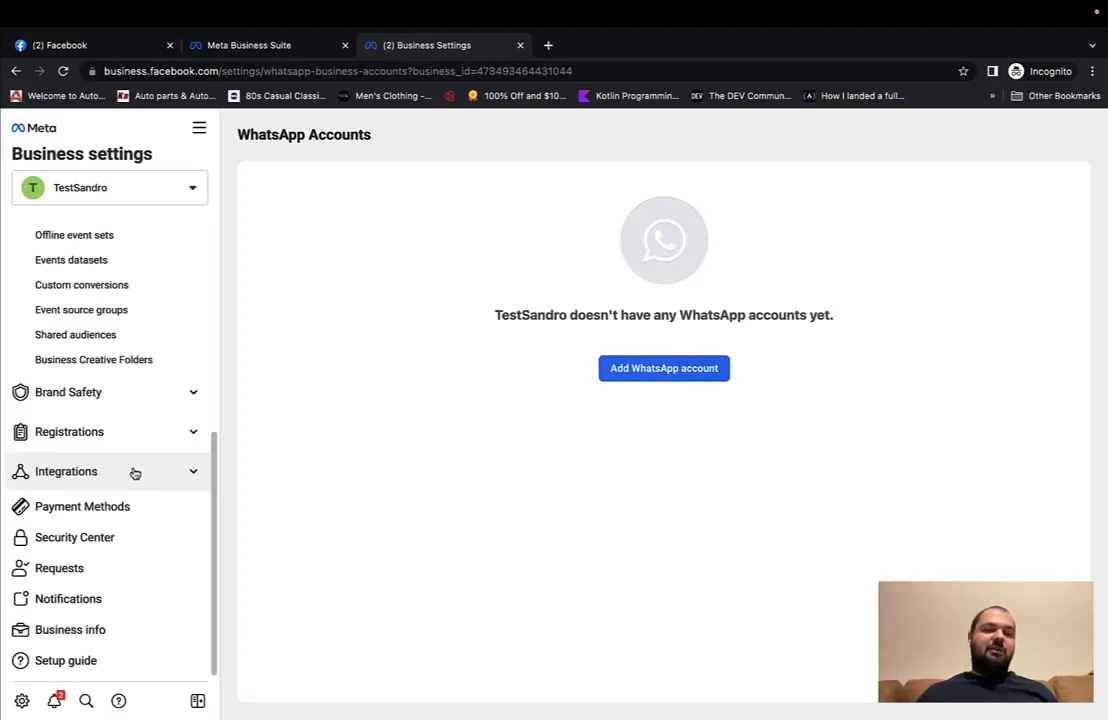
pyautogui.click(137, 403)
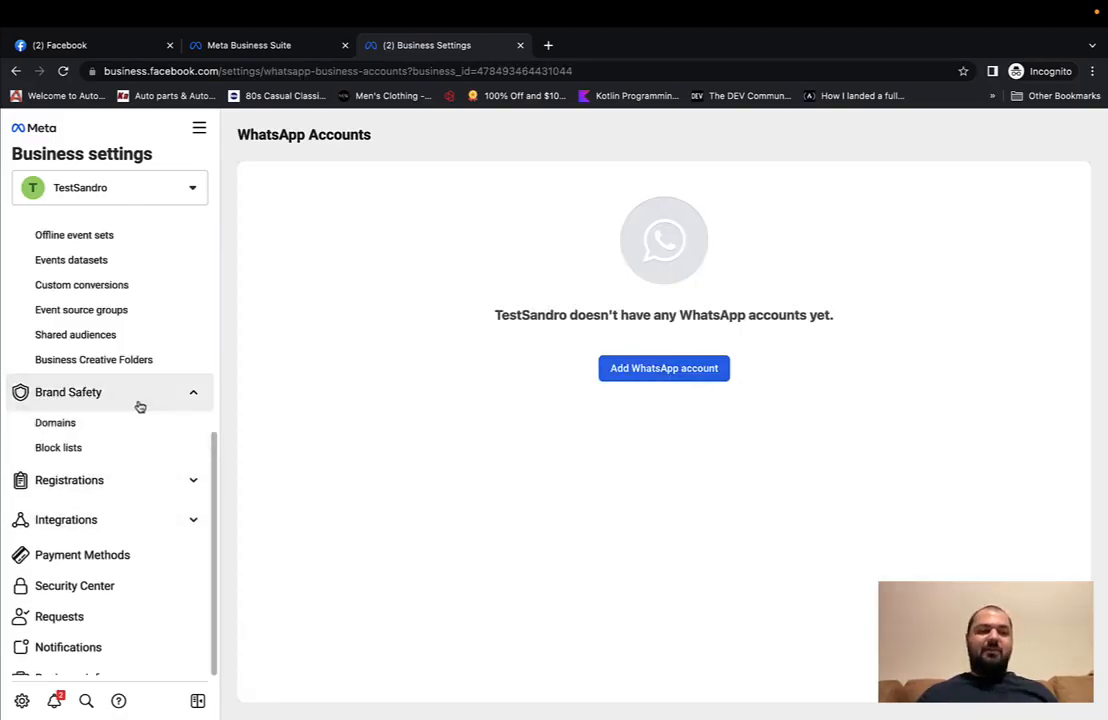
pyautogui.click(85, 425)
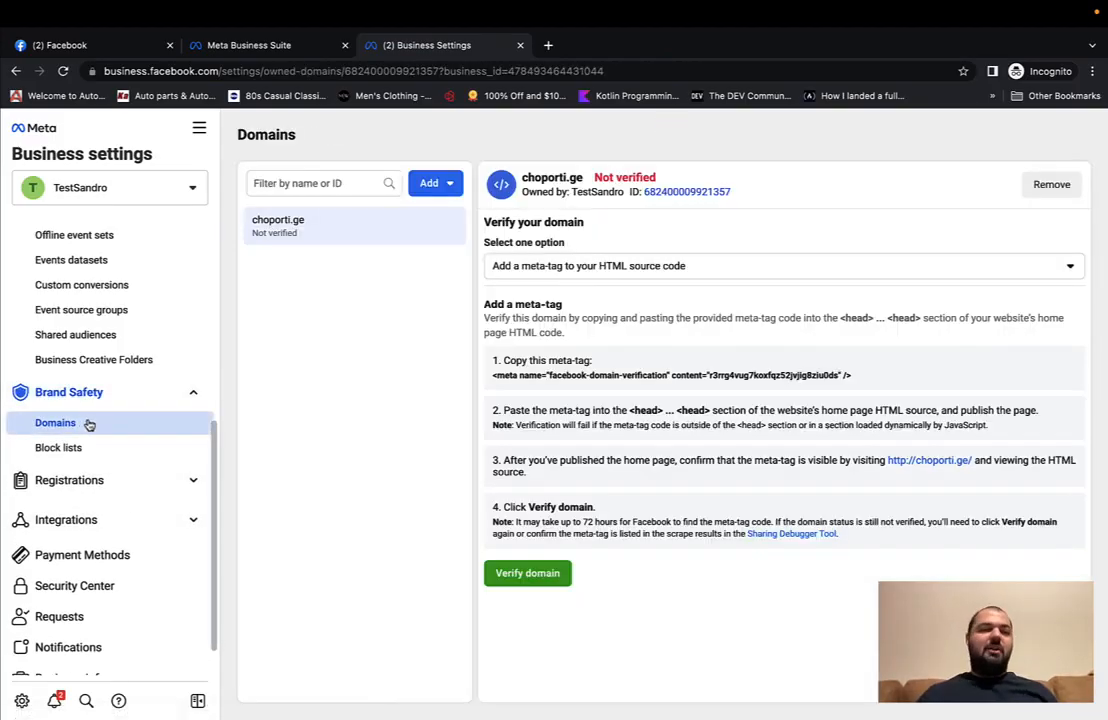
pyautogui.click(1049, 187)
pyautogui.click(664, 389)
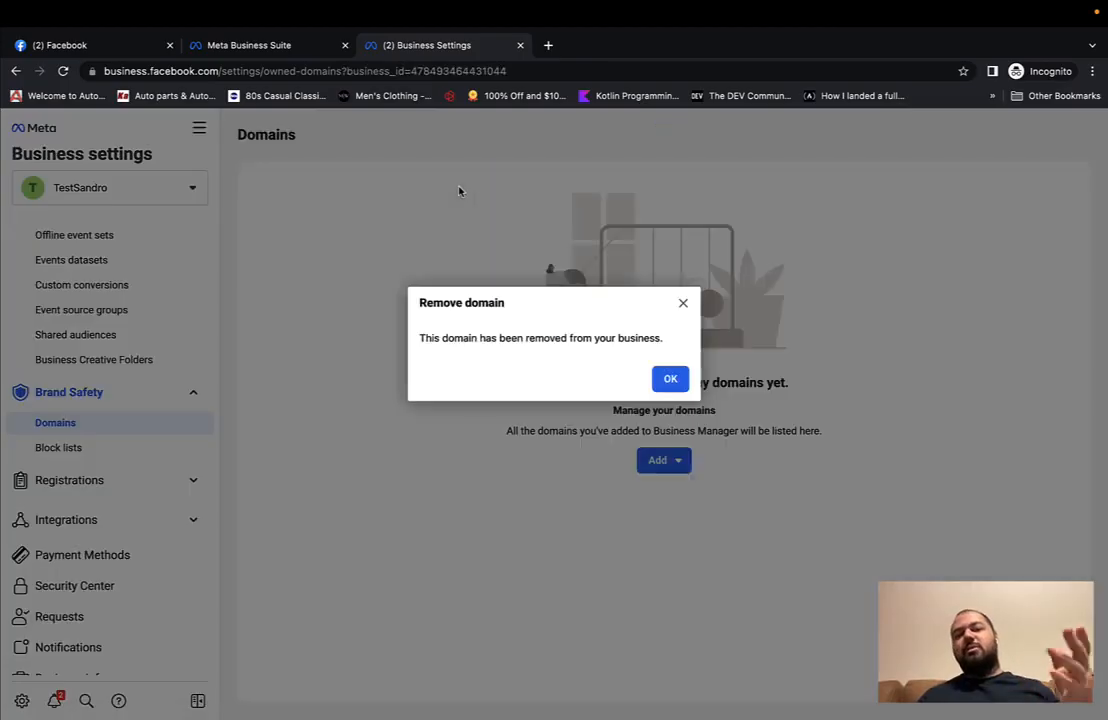
# Step: Re-add choporti.ge as a newly created domain for the TestSandro business
pyautogui.click(662, 378)
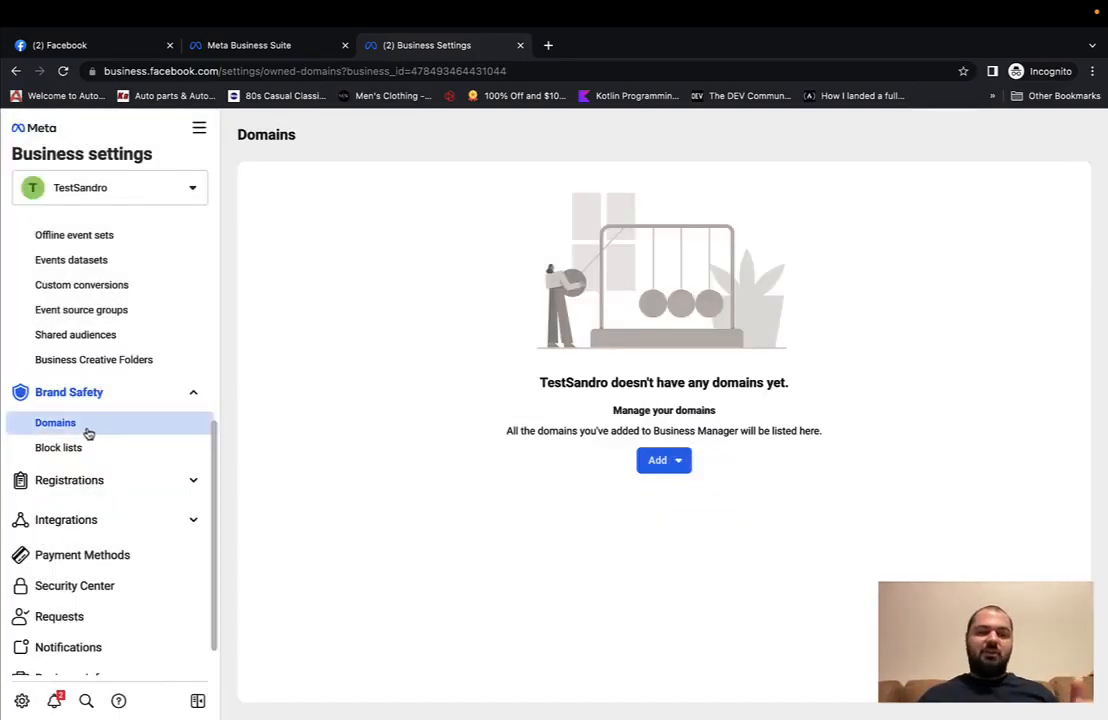
pyautogui.click(665, 465)
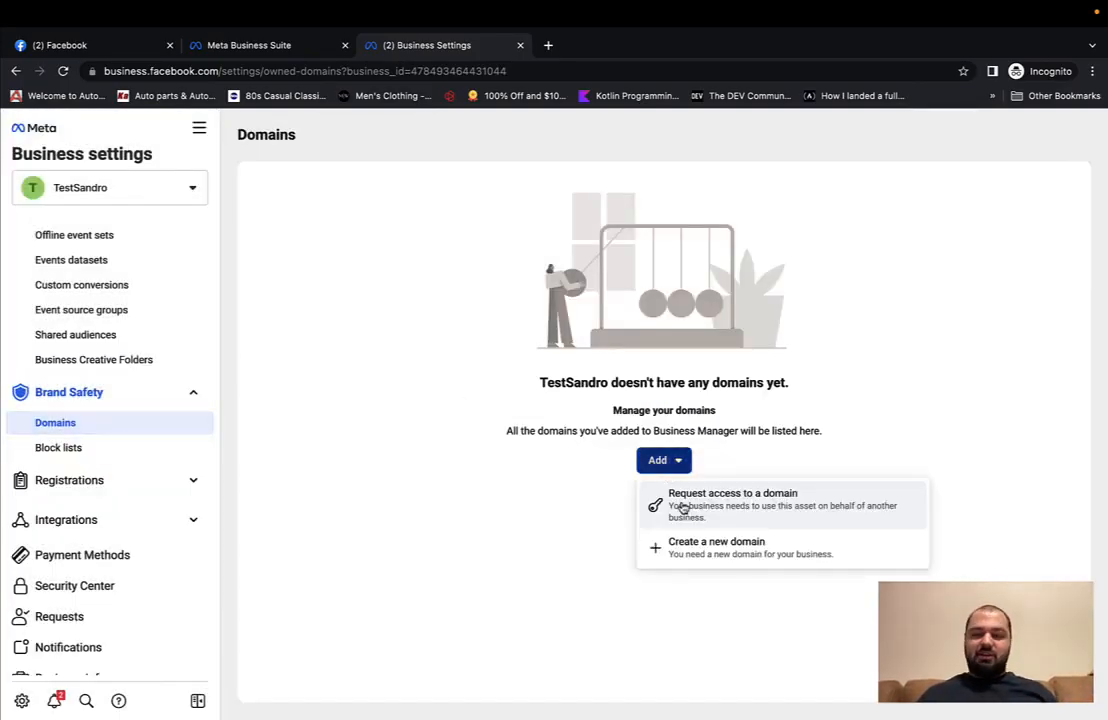
pyautogui.click(685, 548)
pyautogui.click(517, 366)
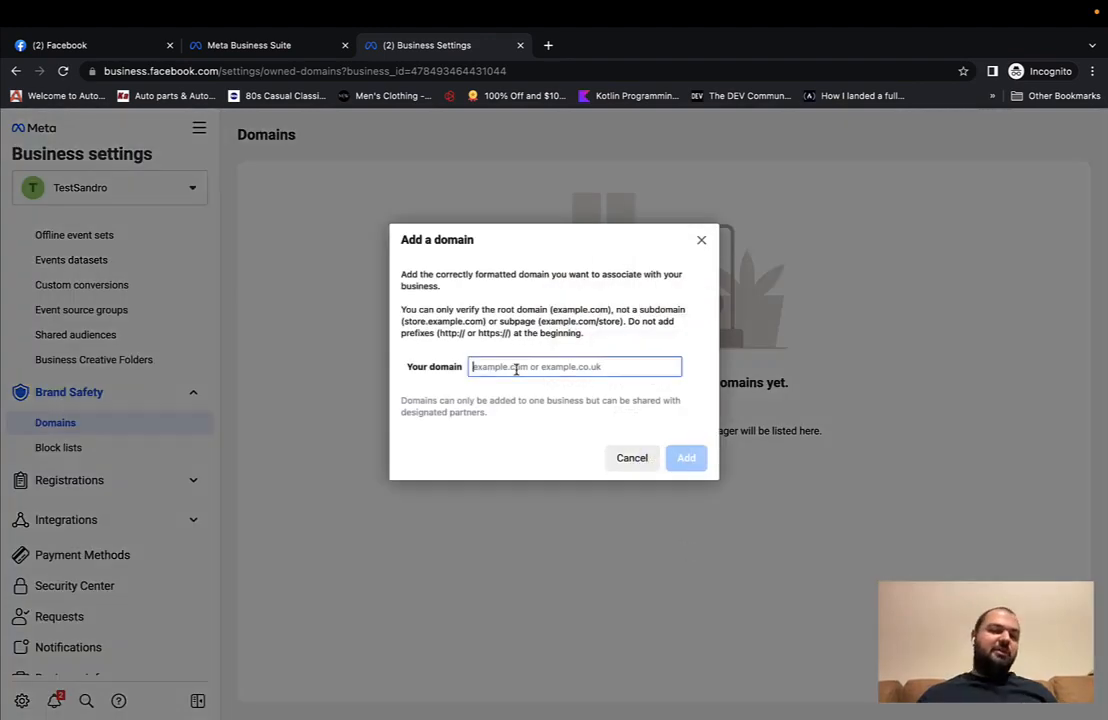
pyautogui.write('chopant.ge')
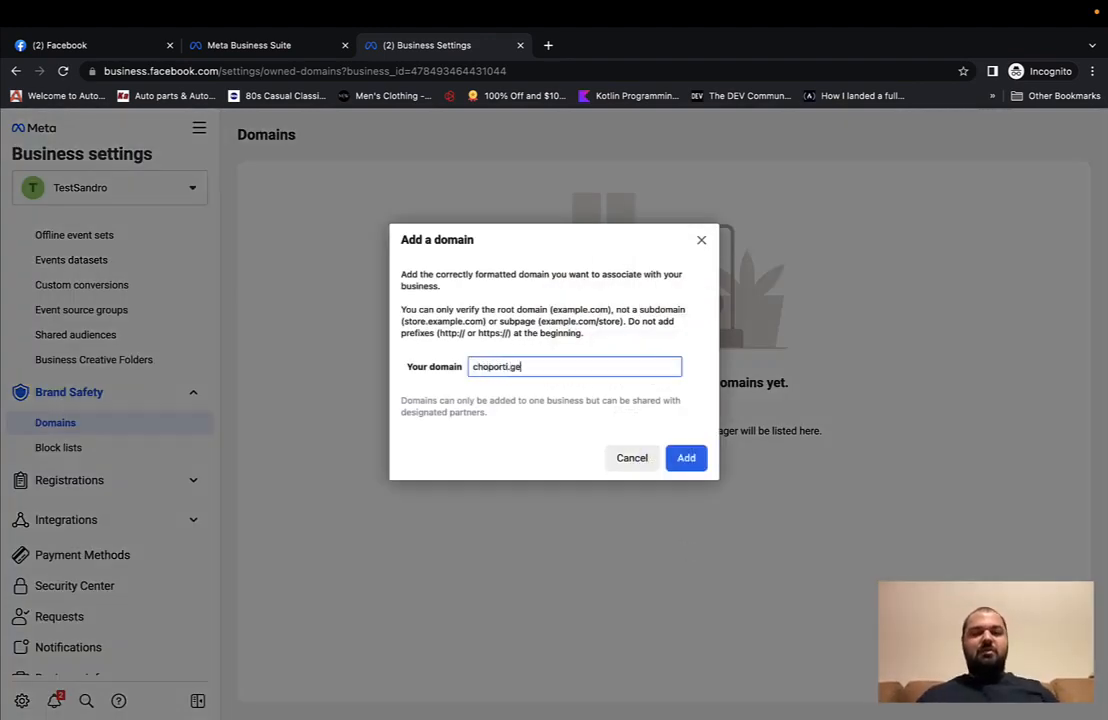
pyautogui.click(700, 463)
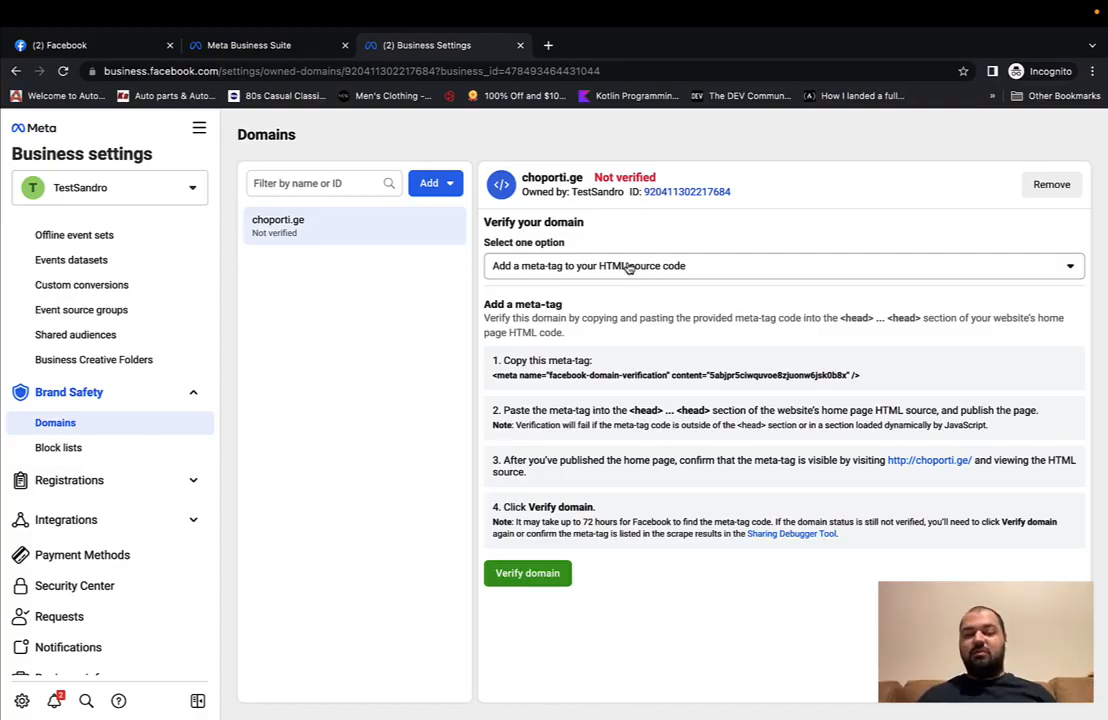
# Step: Attempt DNS TXT record verification for choporti.ge, which fails with a record mismatch
pyautogui.click(628, 268)
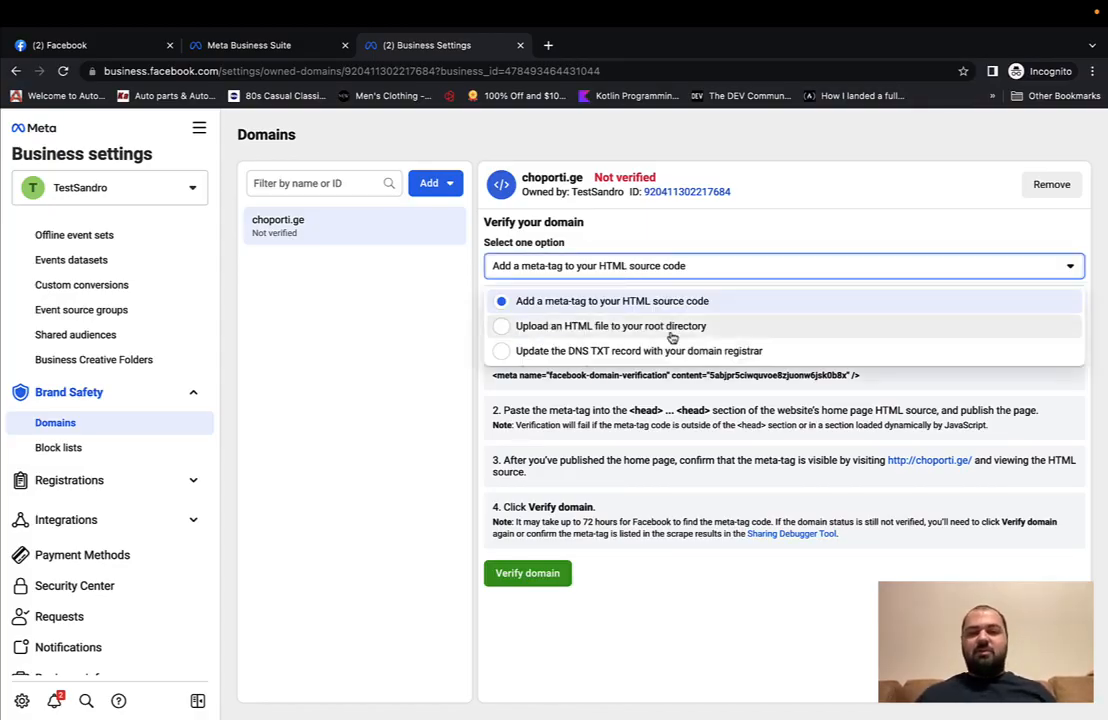
pyautogui.click(635, 352)
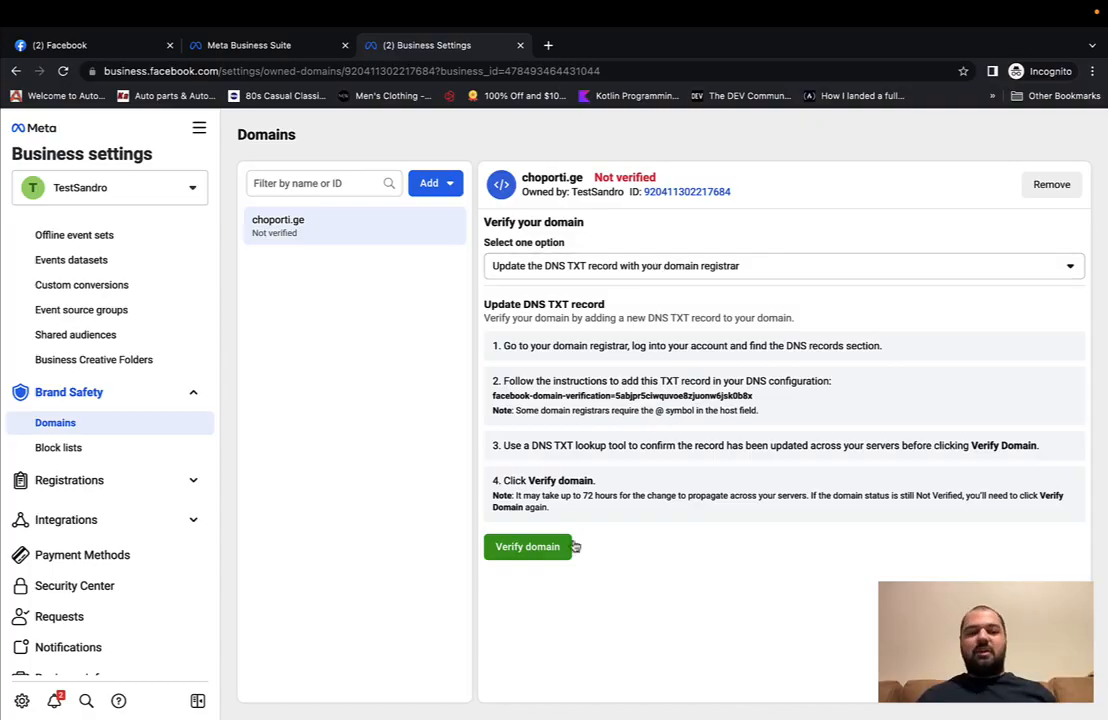
pyautogui.click(541, 552)
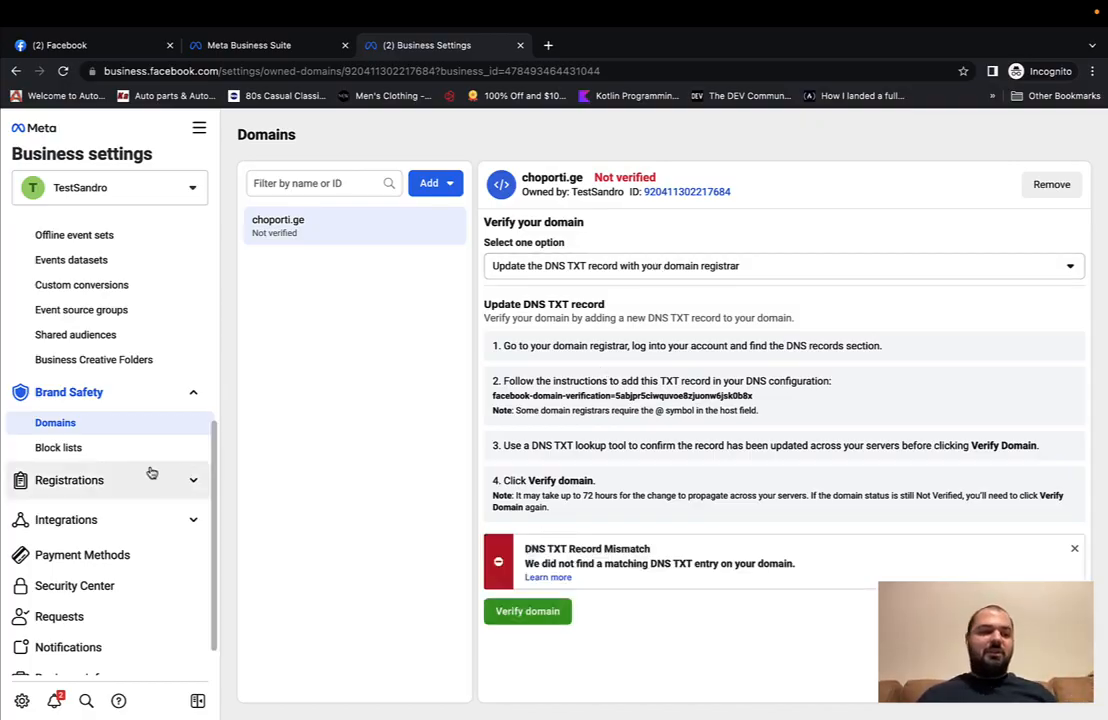
pyautogui.scroll(5, 124, 446)
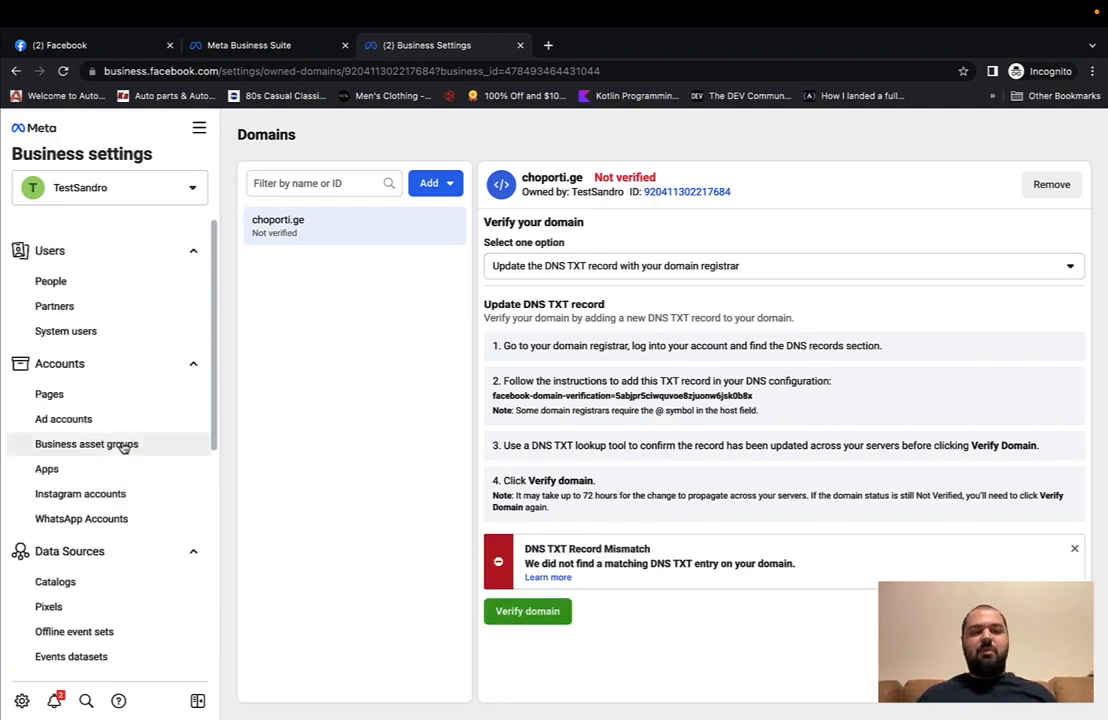
# Step: Open Ads Manager on the Sandro ad account and dismiss the add-payment-method notice
pyautogui.click(199, 128)
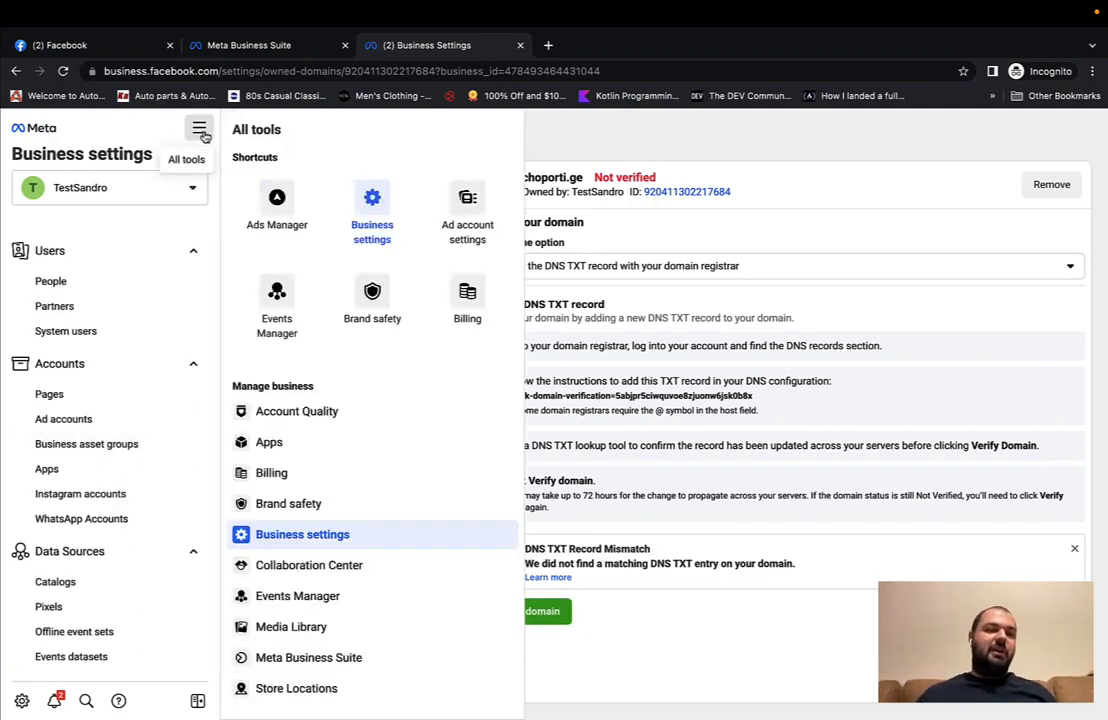
pyautogui.click(283, 212)
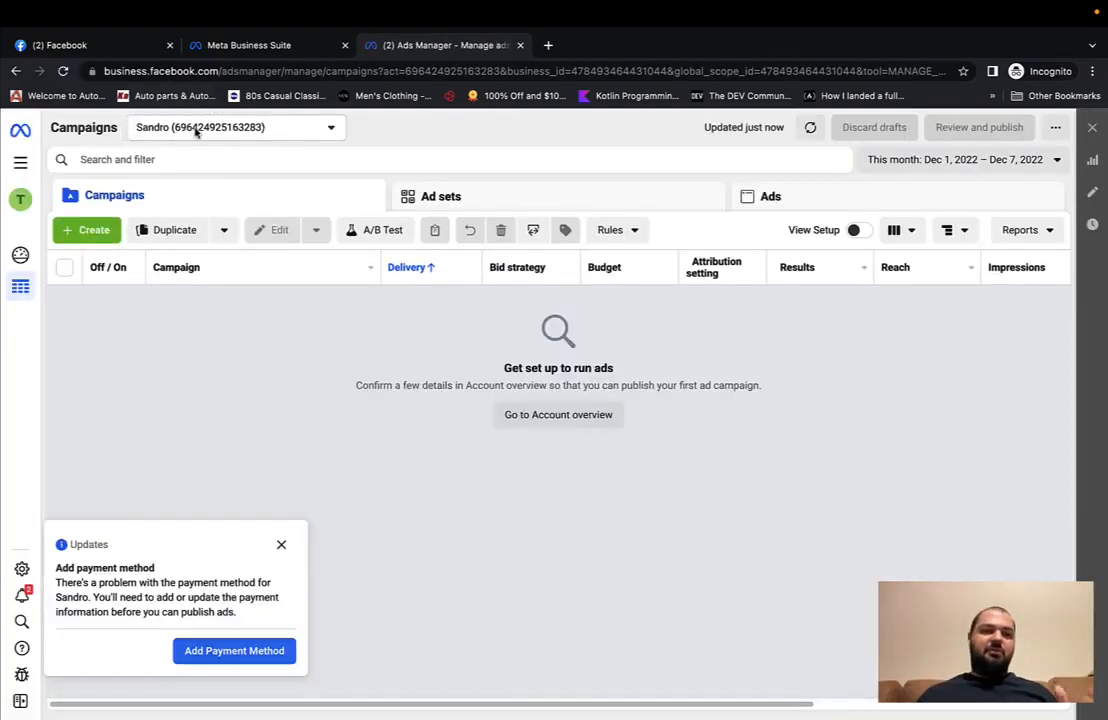
pyautogui.click(197, 129)
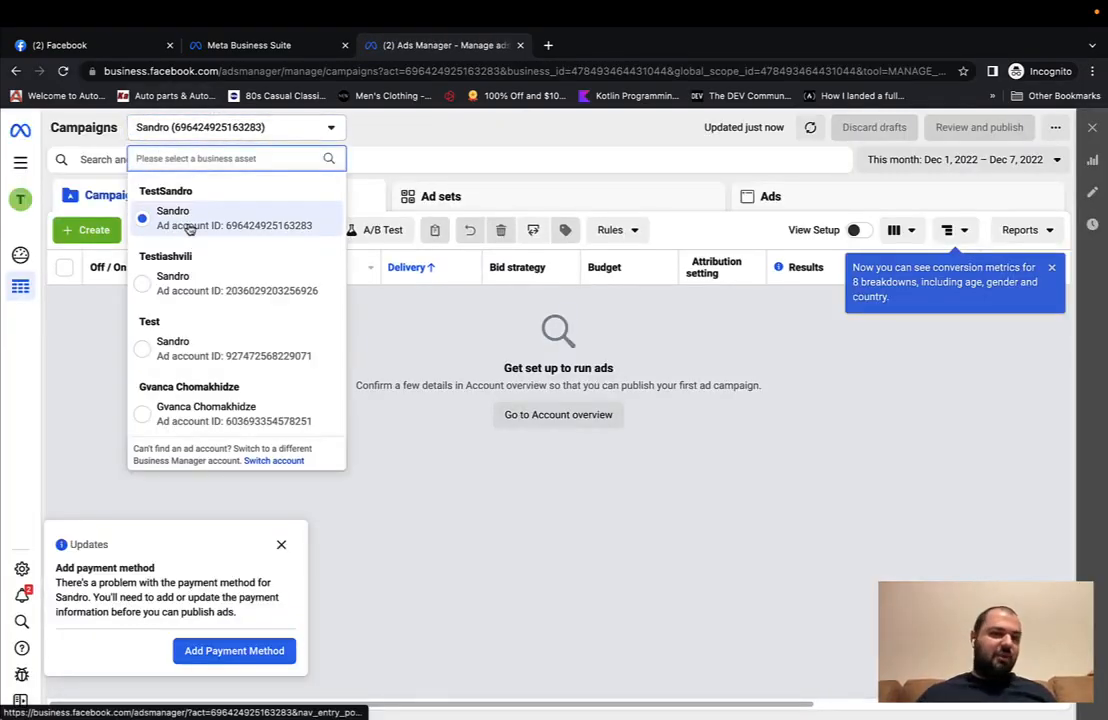
pyautogui.click(150, 132)
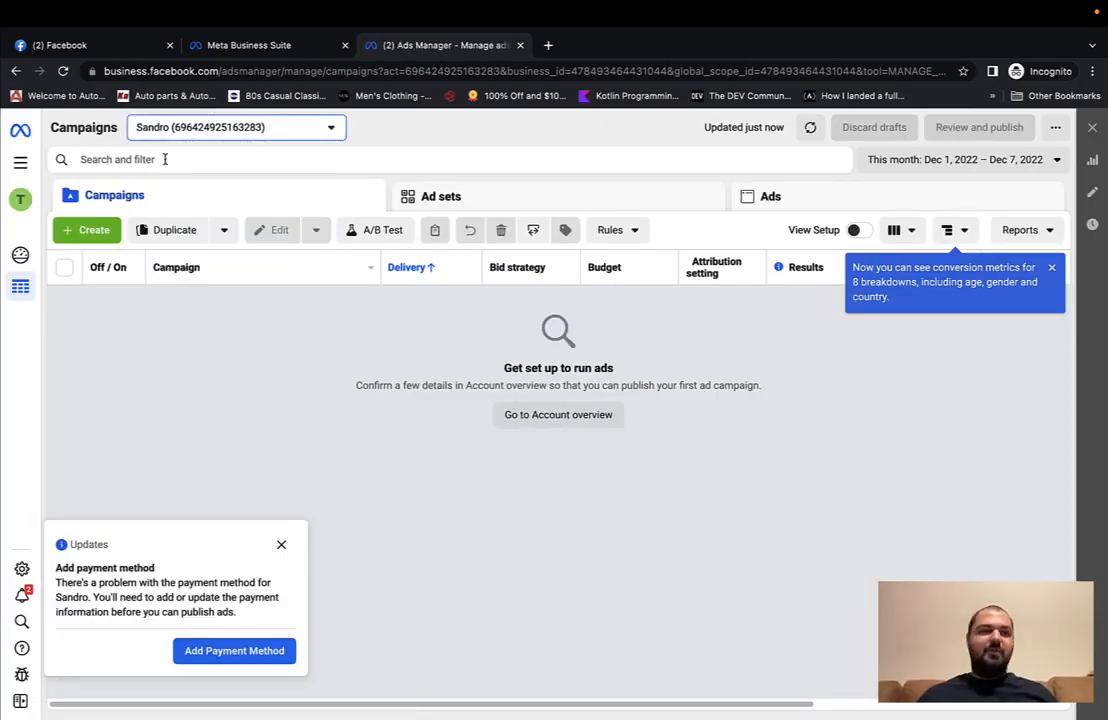
pyautogui.click(281, 545)
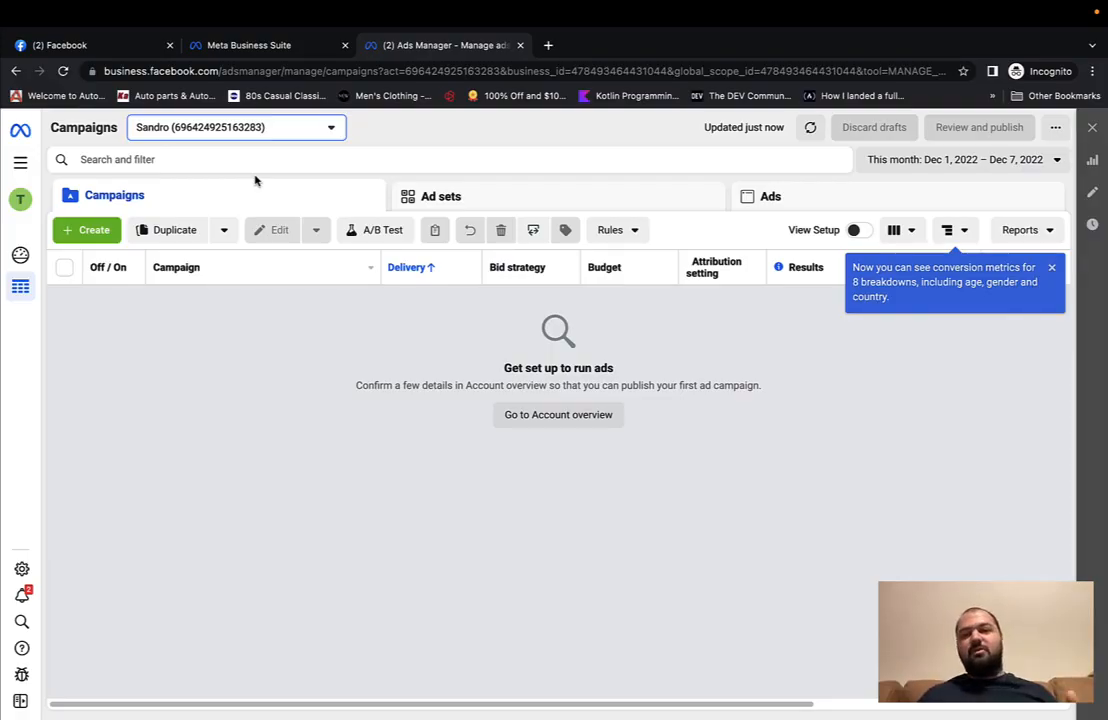
pyautogui.click(20, 162)
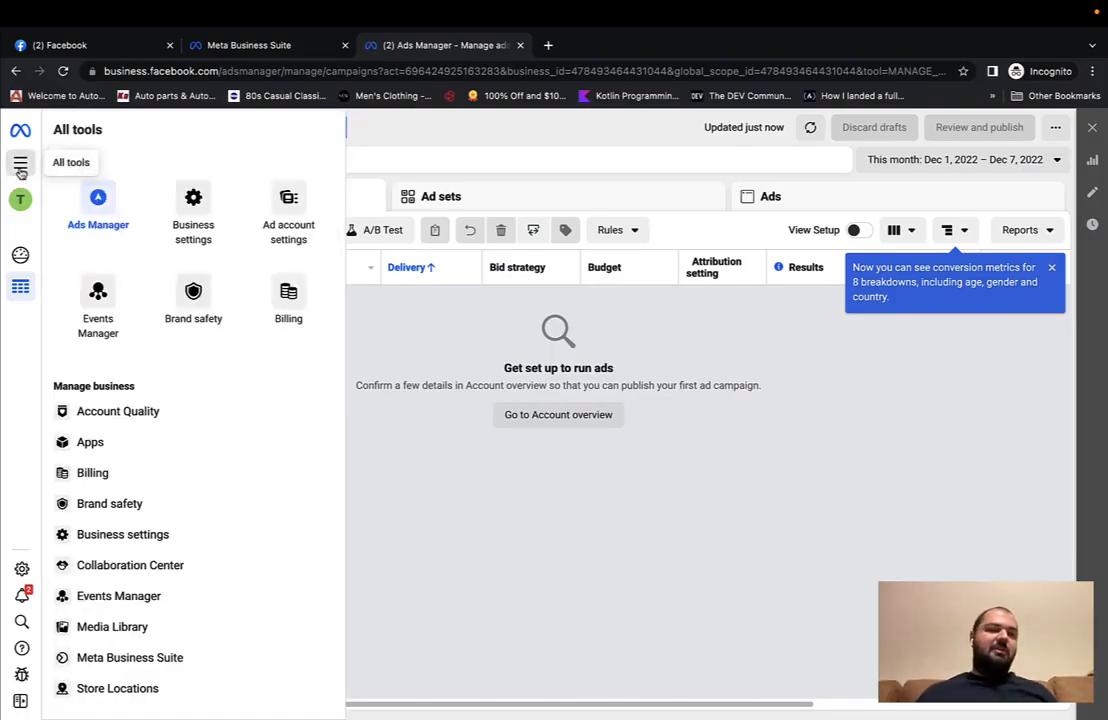
# Step: Open Billing > Payment settings for the Sandro account and start adding a payment method
pyautogui.click(97, 473)
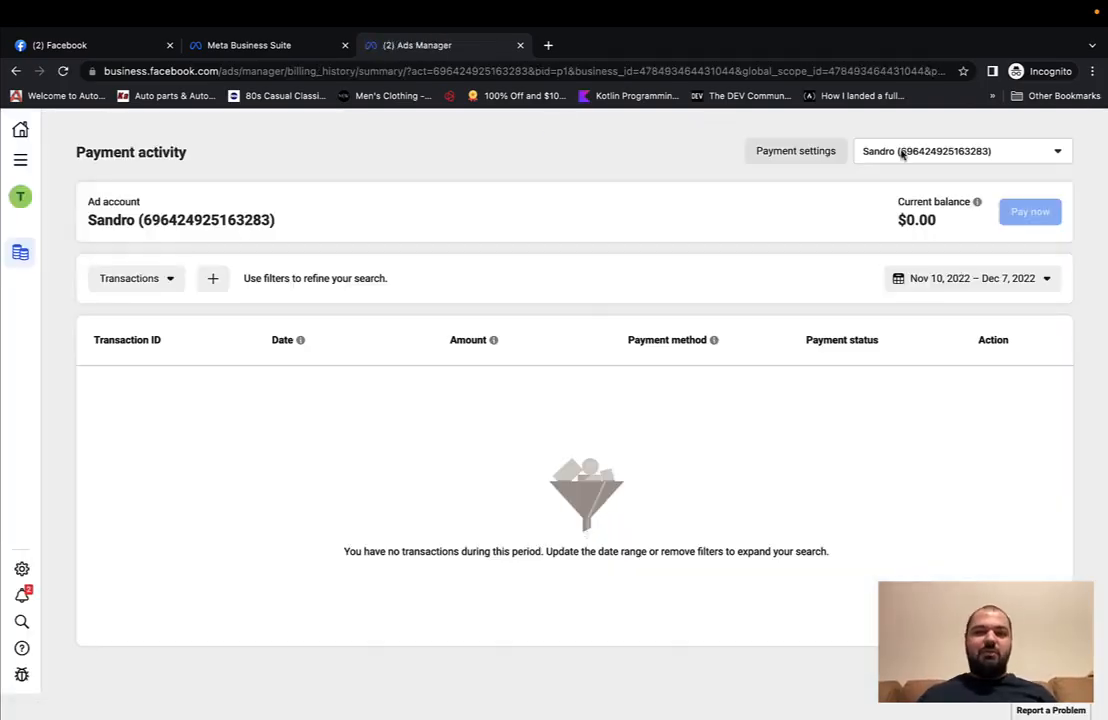
pyautogui.click(818, 158)
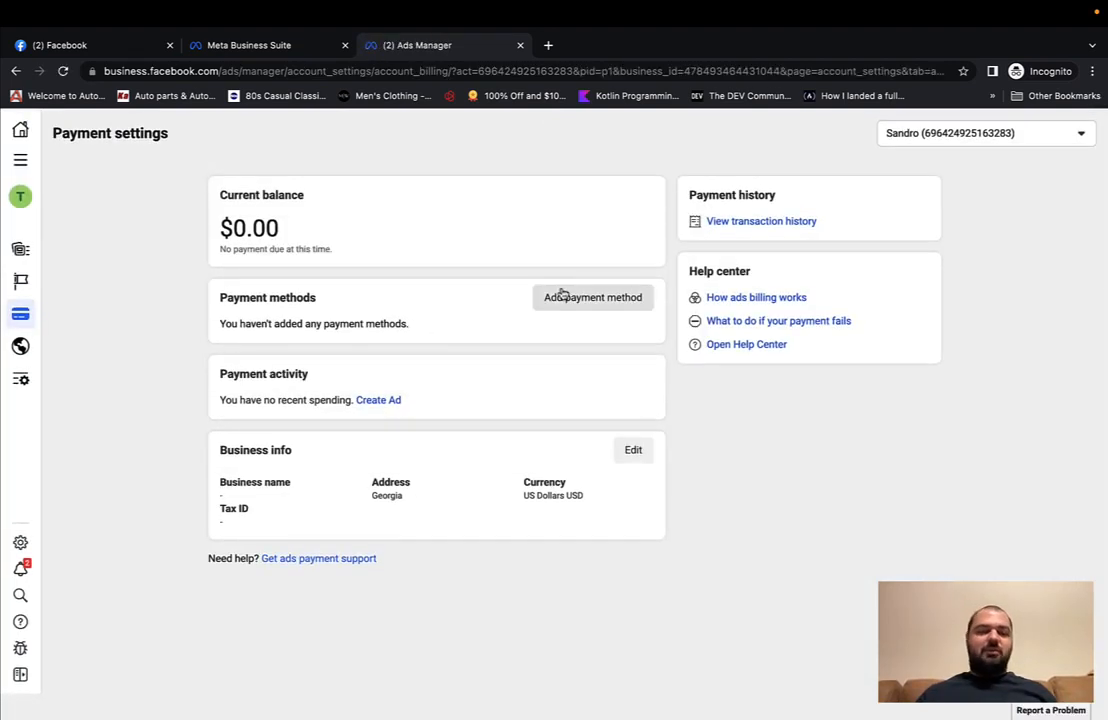
pyautogui.click(559, 302)
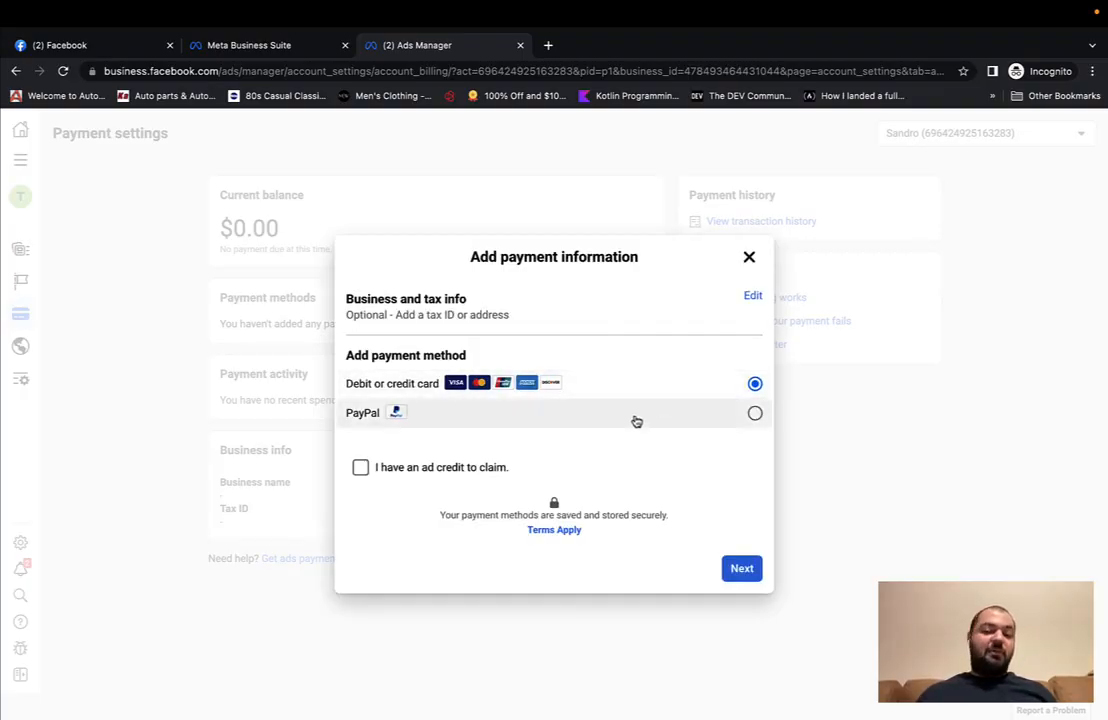
# Step: Compare PayPal and card options, untick the business-purposes tax declaration, and close the form
pyautogui.click(636, 421)
pyautogui.click(648, 385)
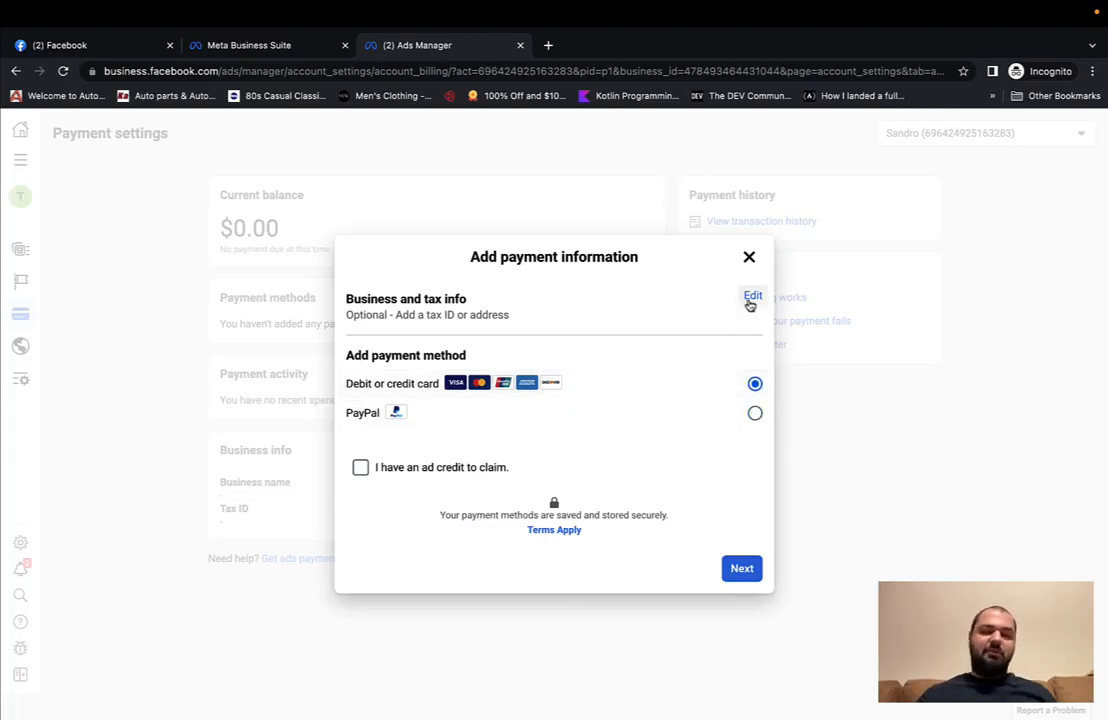
pyautogui.click(752, 298)
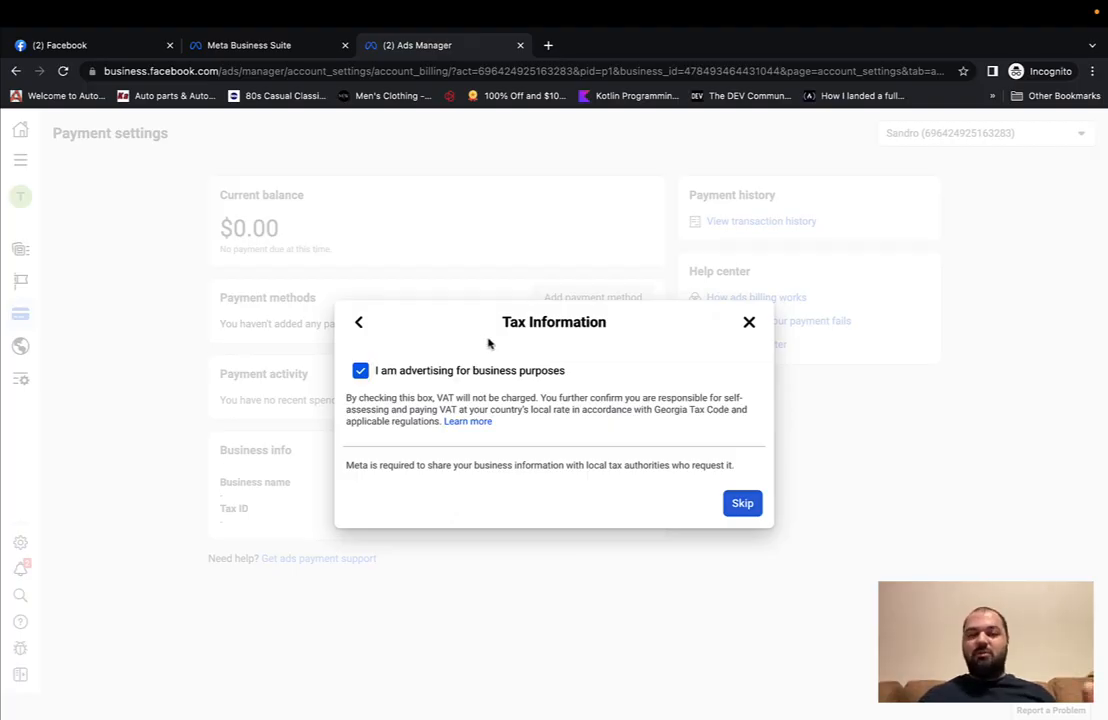
pyautogui.click(419, 373)
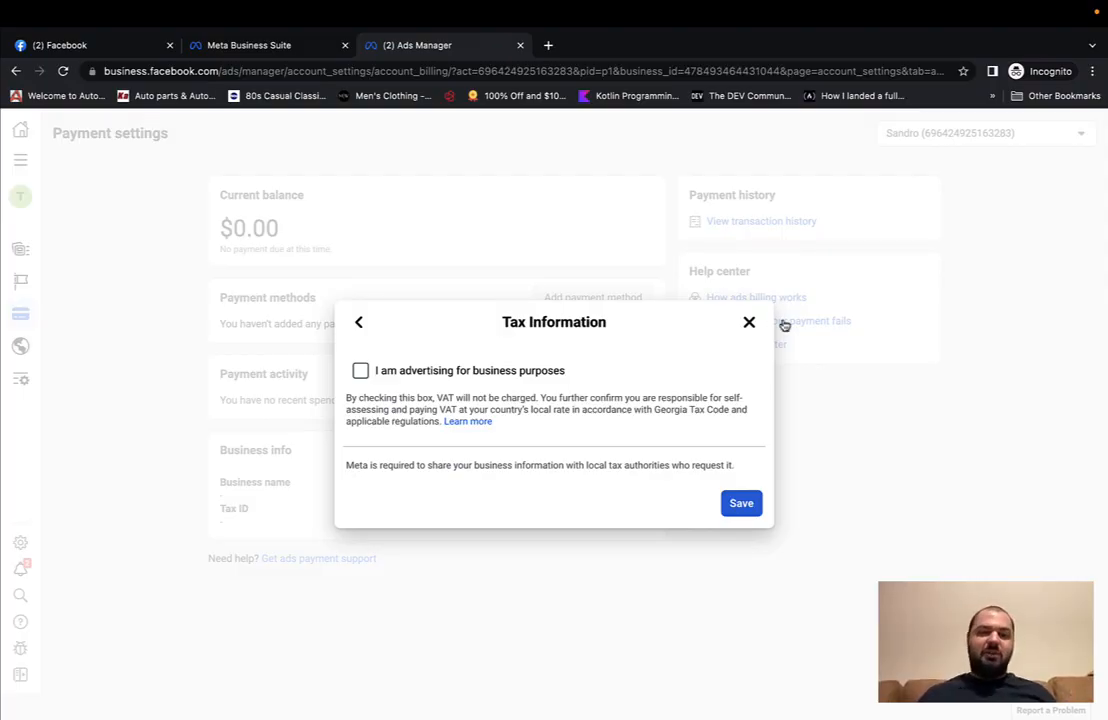
pyautogui.click(649, 286)
pyautogui.click(16, 166)
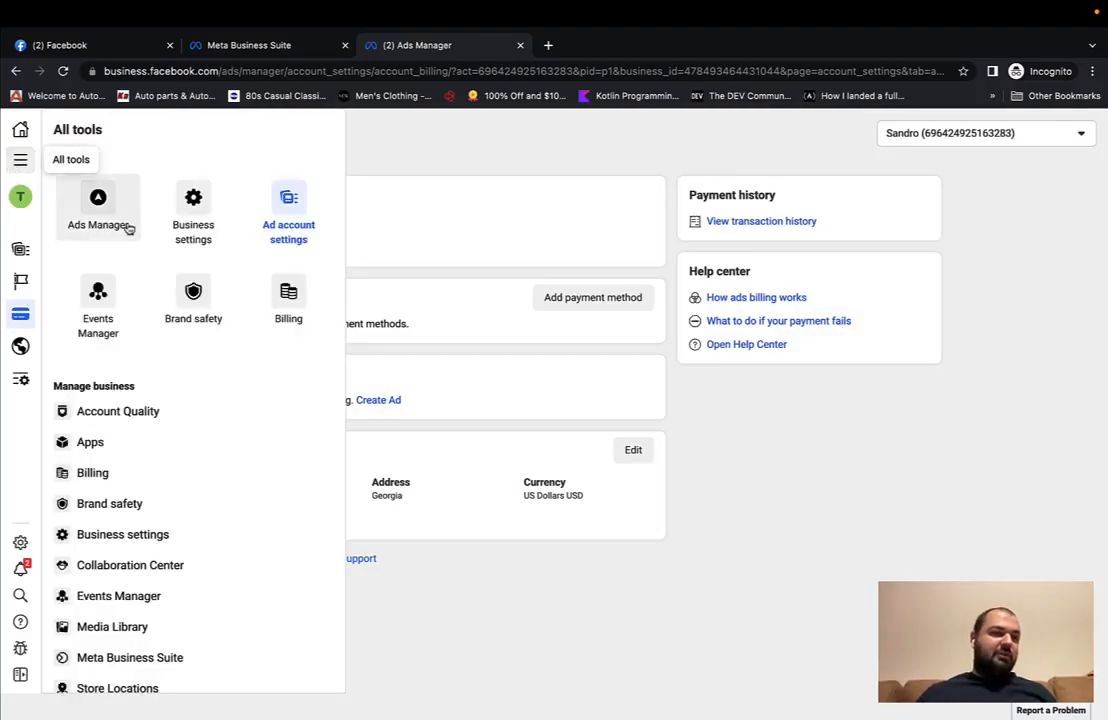
# Step: Open the Testsandro Page's Page access settings, which list the TestSandro business account
pyautogui.click(244, 46)
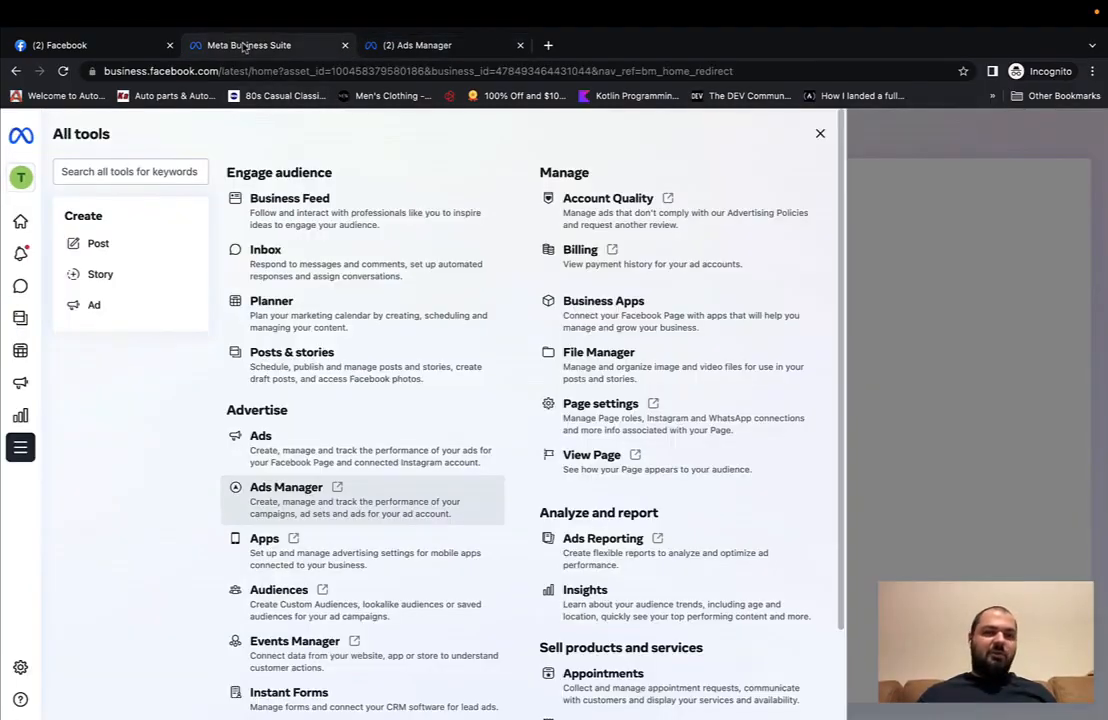
pyautogui.click(95, 45)
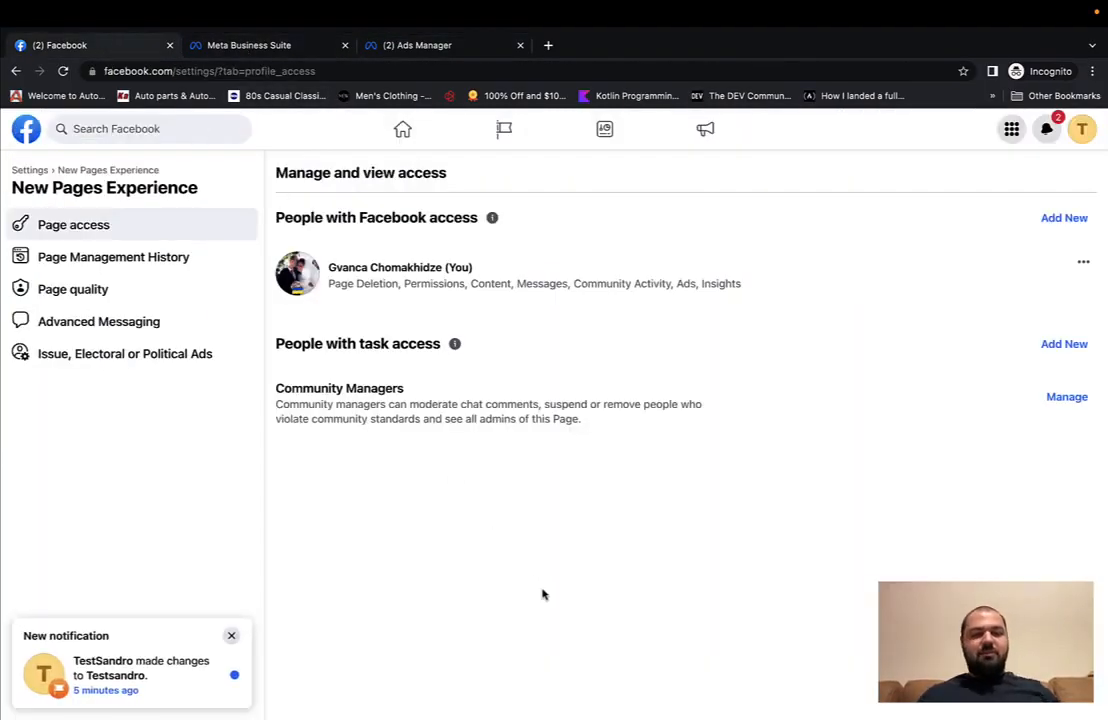
pyautogui.click(30, 170)
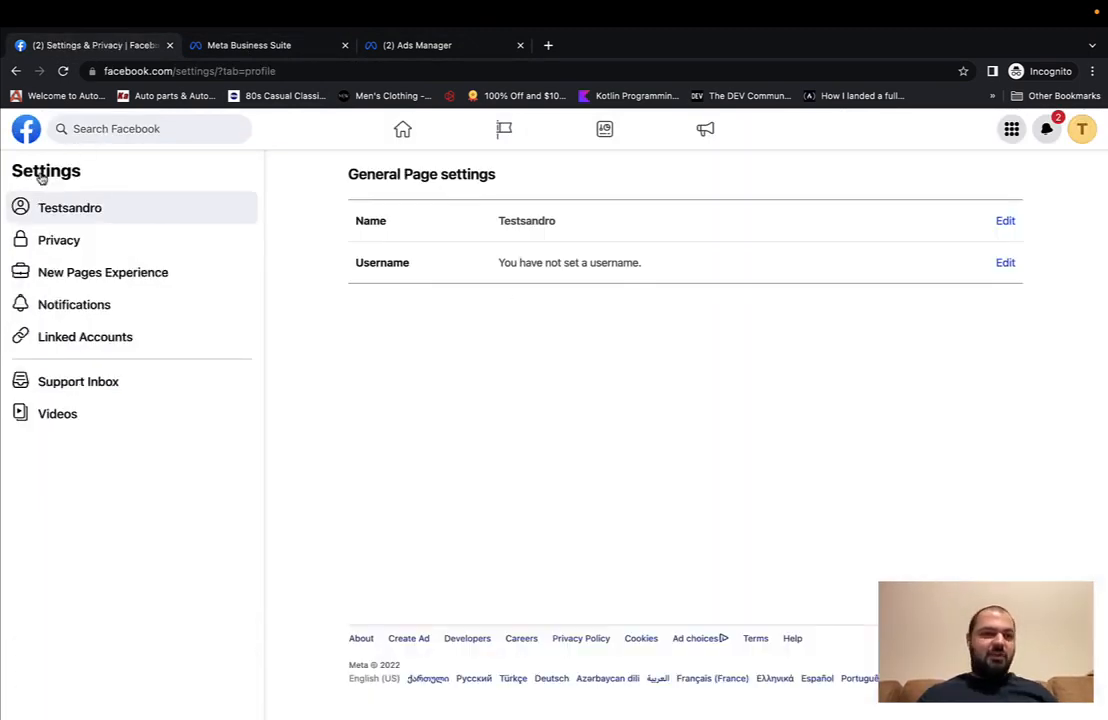
pyautogui.click(402, 129)
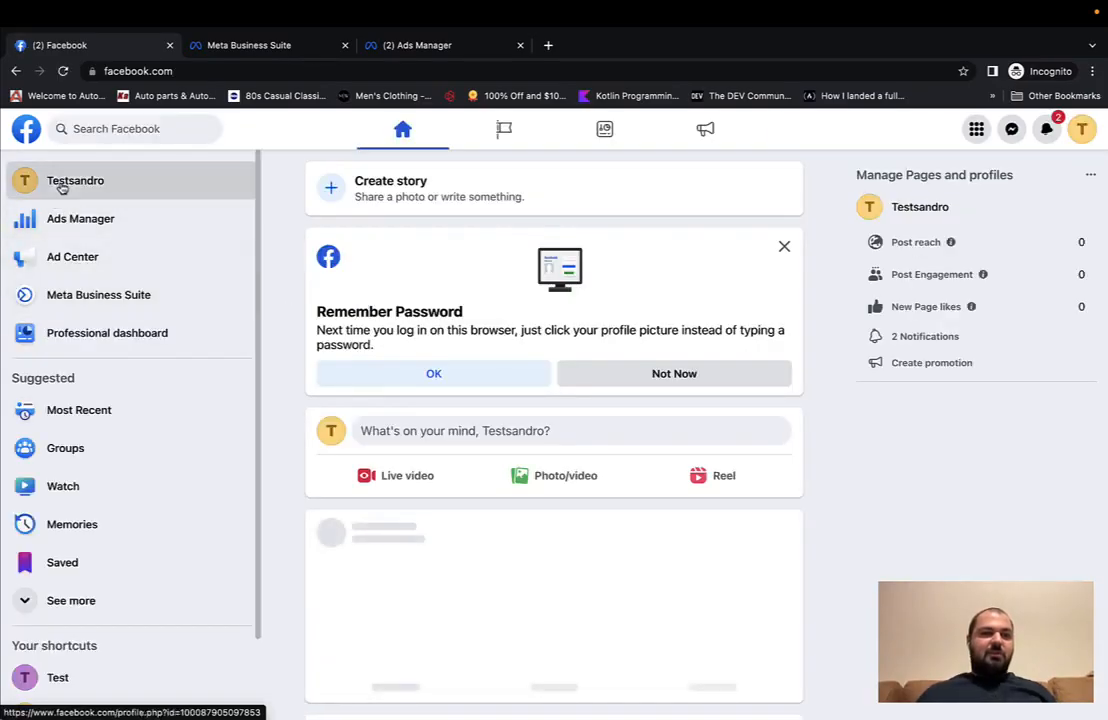
pyautogui.click(57, 181)
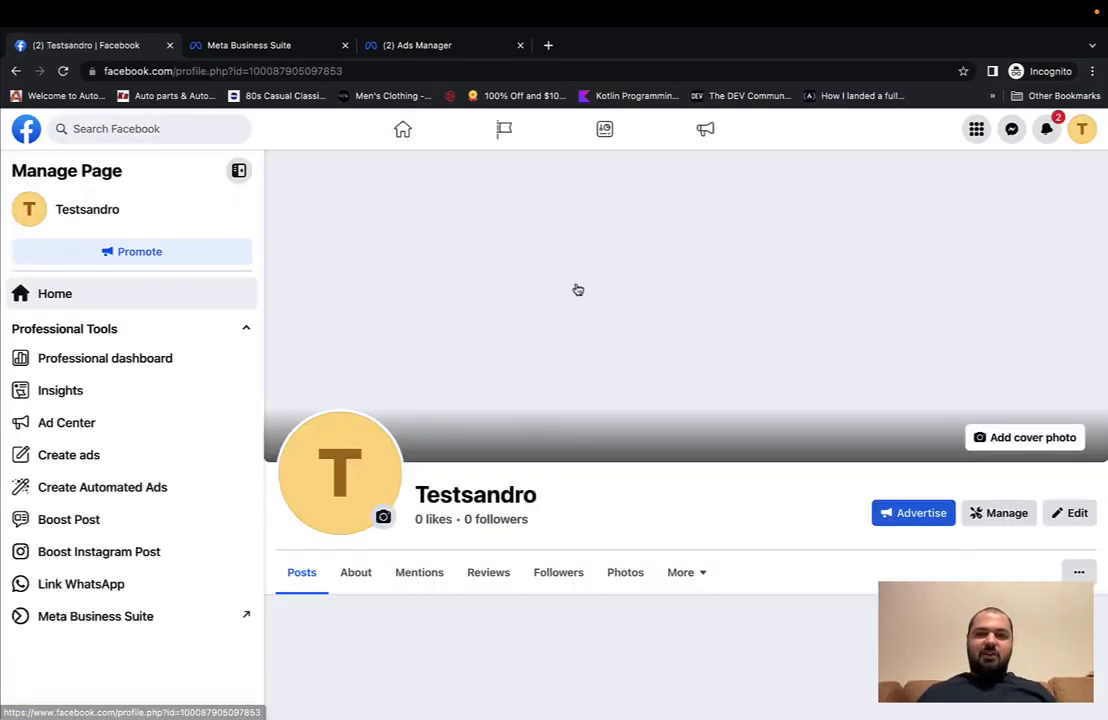
pyautogui.click(1001, 415)
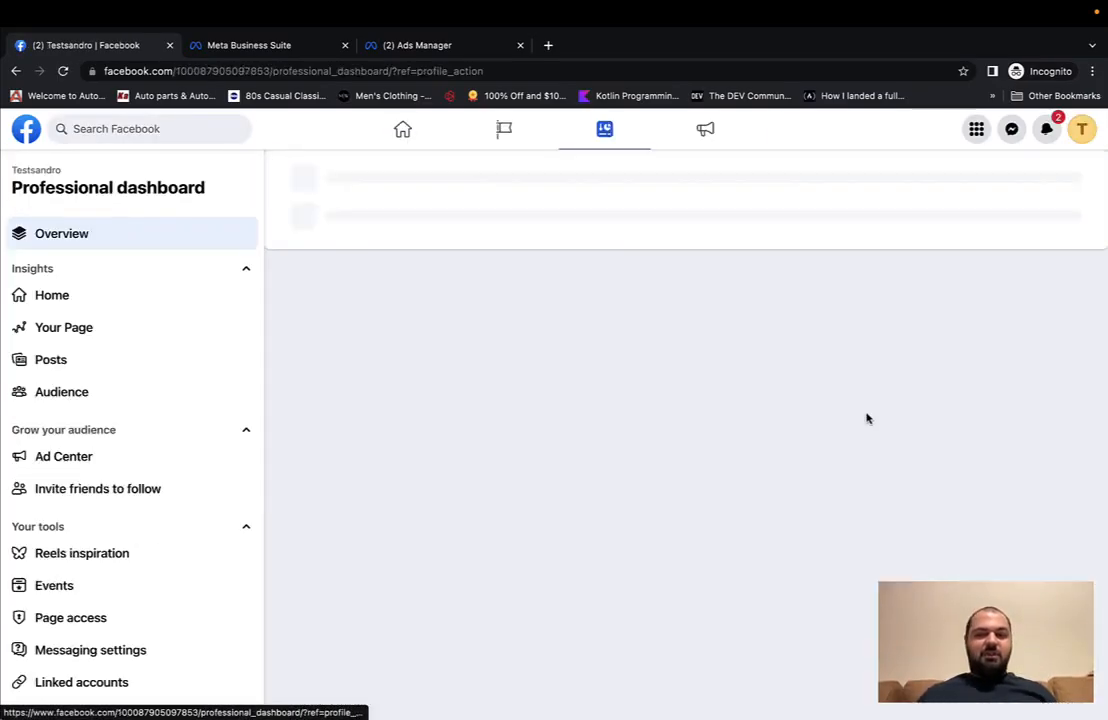
pyautogui.scroll(-5, 182, 420)
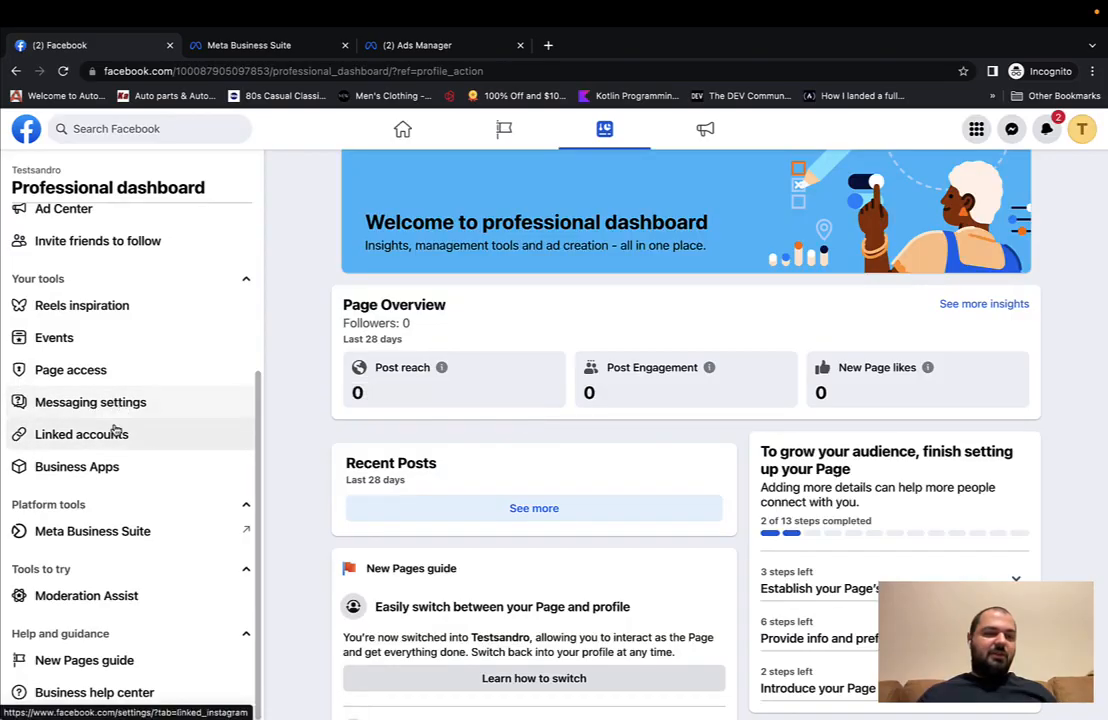
pyautogui.click(89, 370)
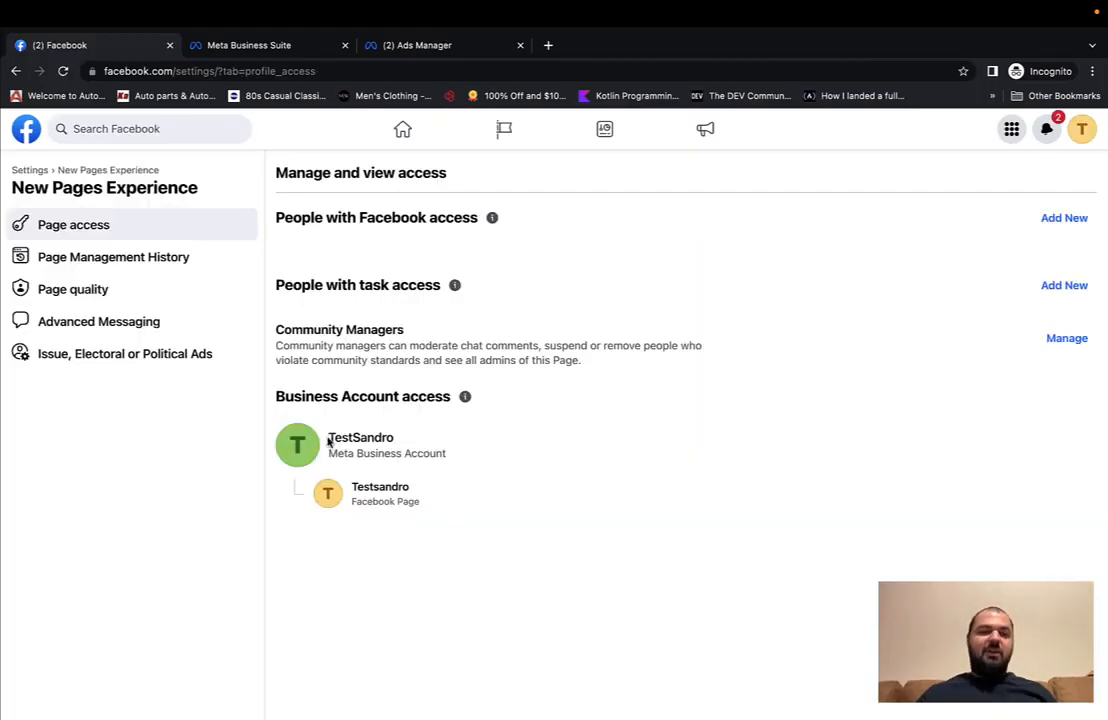
pyautogui.moveTo(329, 439); pyautogui.dragTo(393, 441)
pyautogui.click(467, 558)
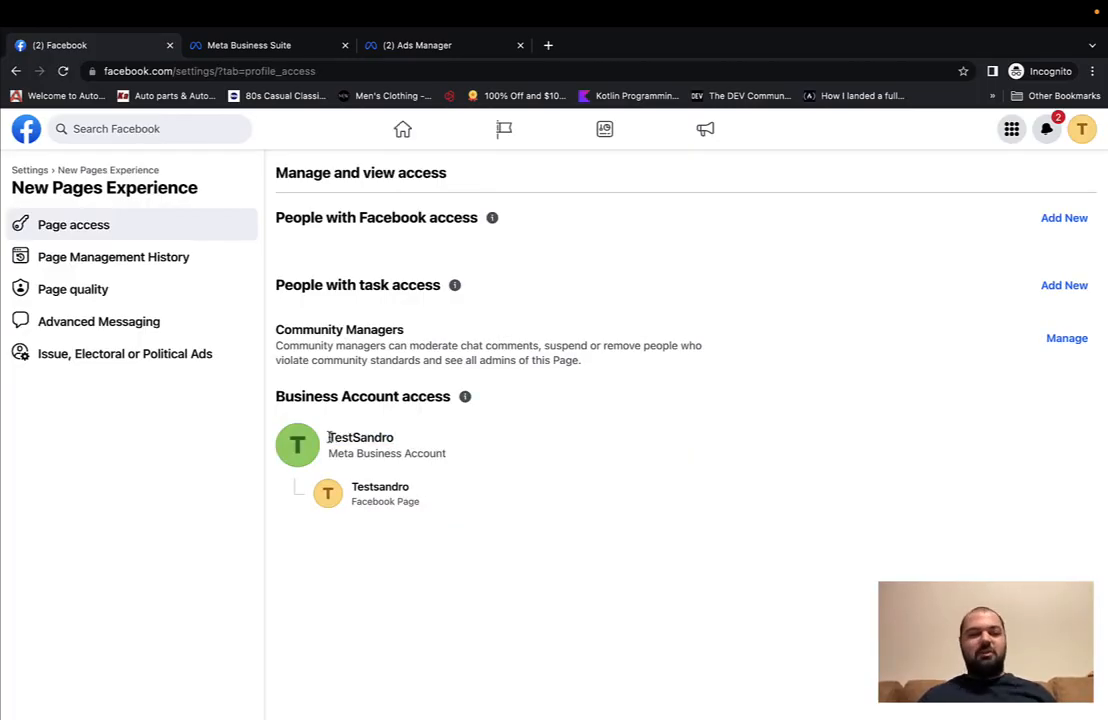
pyautogui.moveTo(329, 437); pyautogui.dragTo(438, 440)
pyautogui.moveTo(351, 487); pyautogui.dragTo(430, 500)
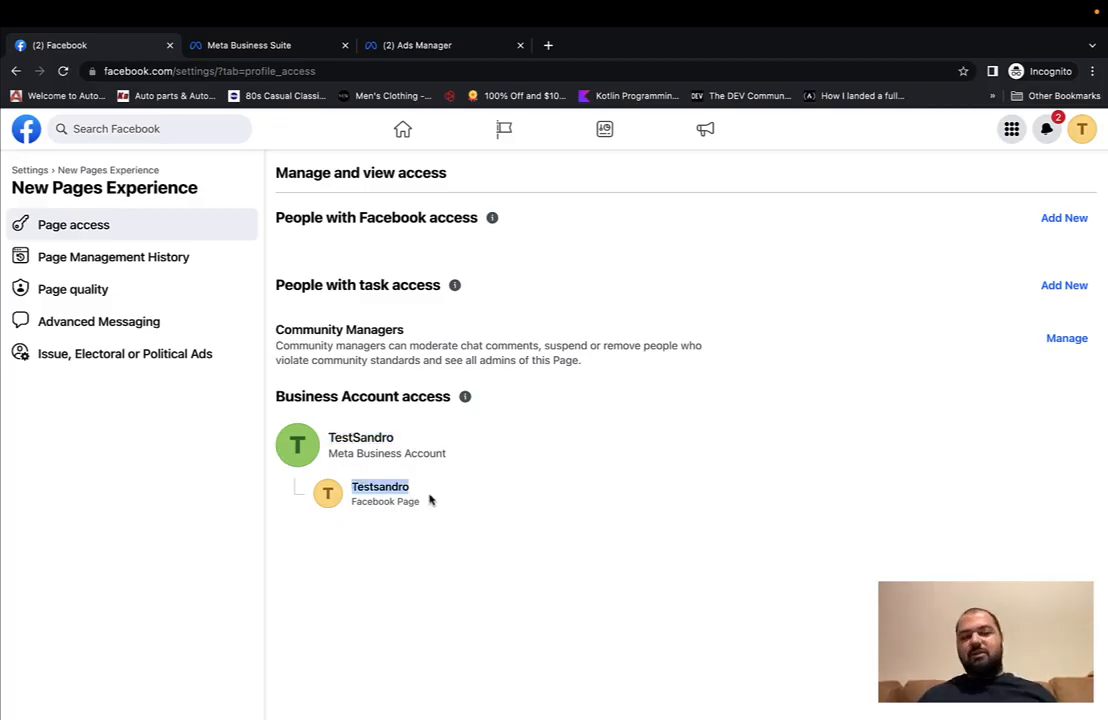
pyautogui.click(327, 438)
pyautogui.moveTo(327, 438); pyautogui.dragTo(410, 435)
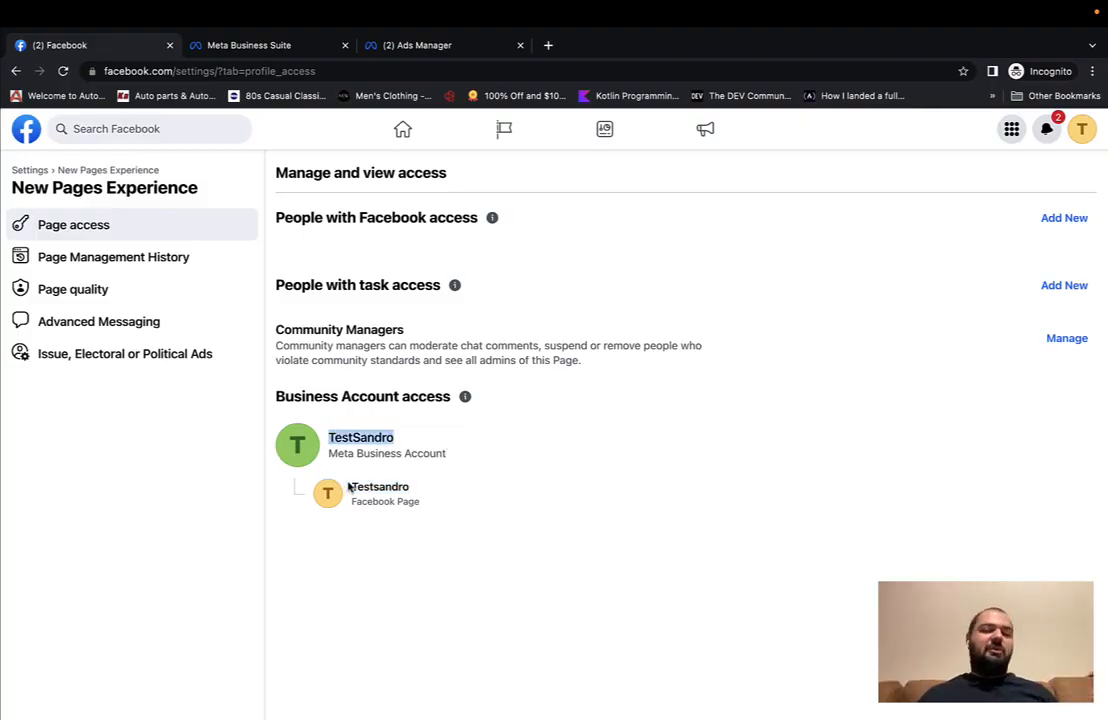
pyautogui.moveTo(348, 487); pyautogui.dragTo(447, 495)
pyautogui.click(449, 557)
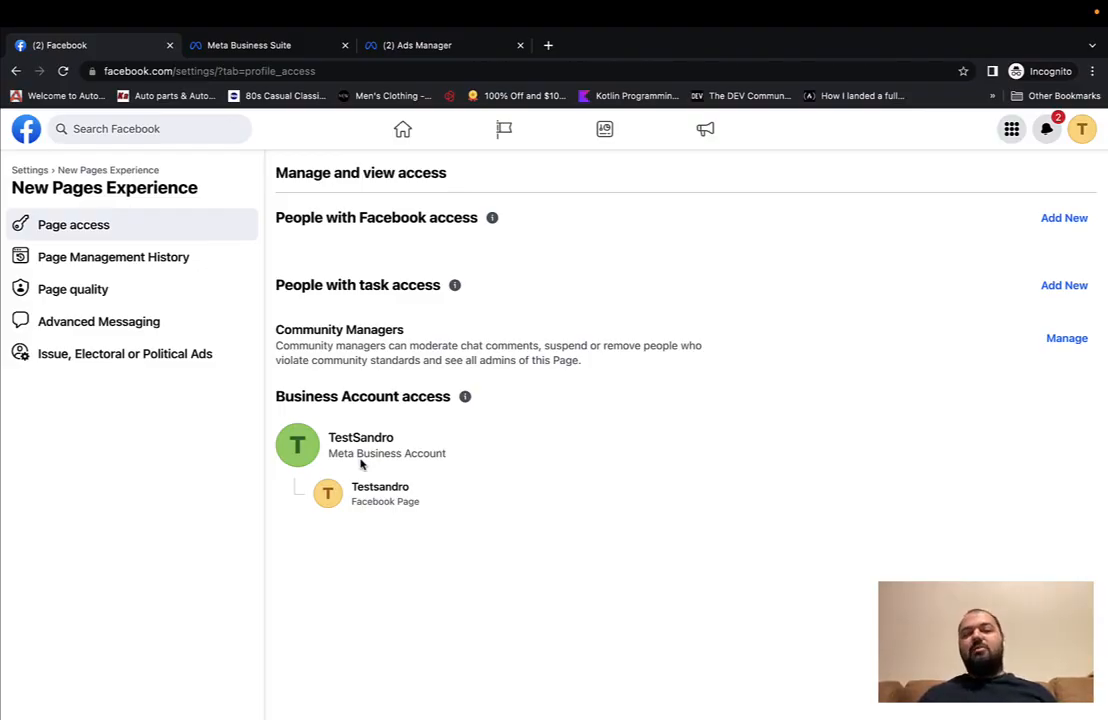
# Step: Return from the Page access settings to the Facebook home feed
pyautogui.click(402, 129)
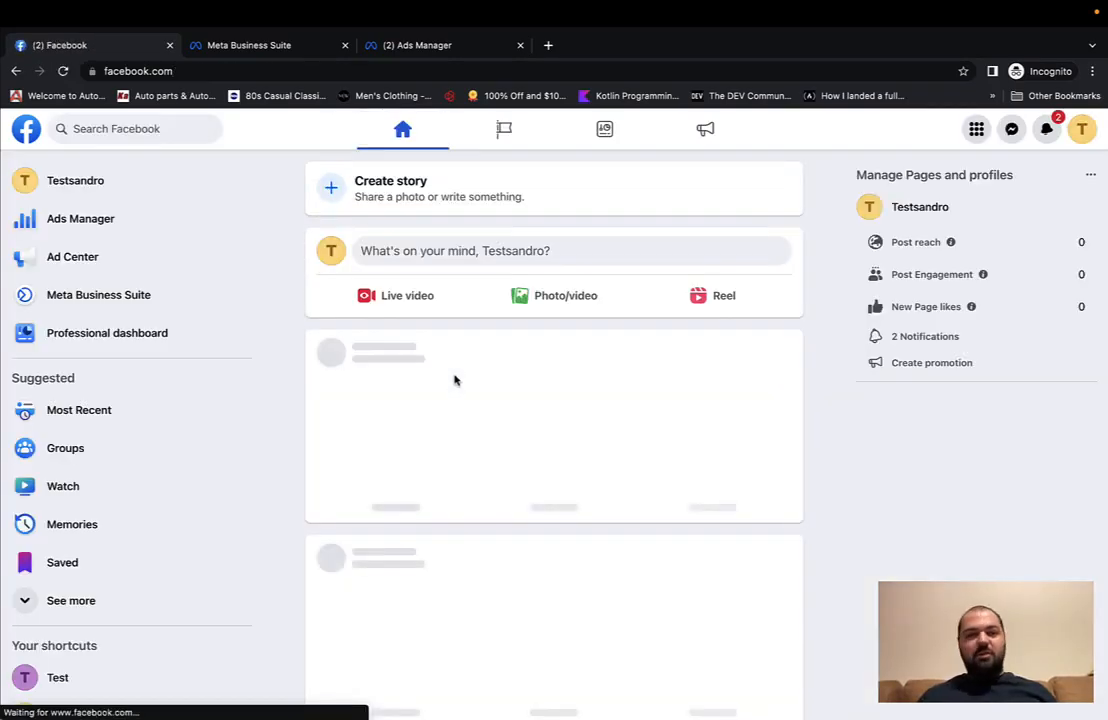